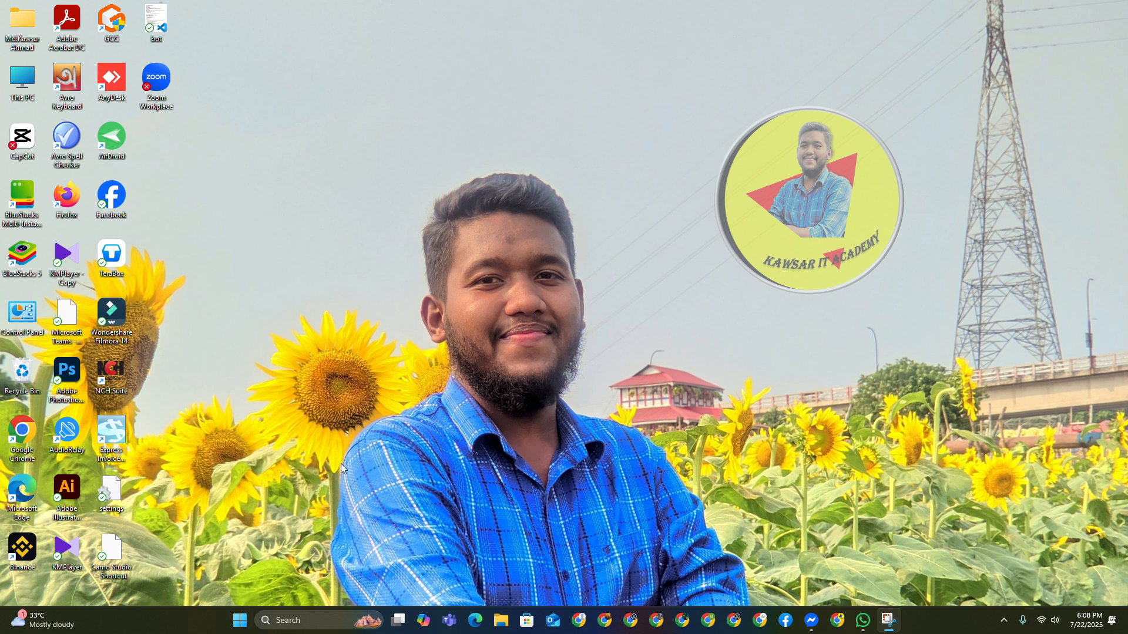
Search the computer for "word" and launch the Word app
{"action": "left_click", "coordinate": [240, 621]}
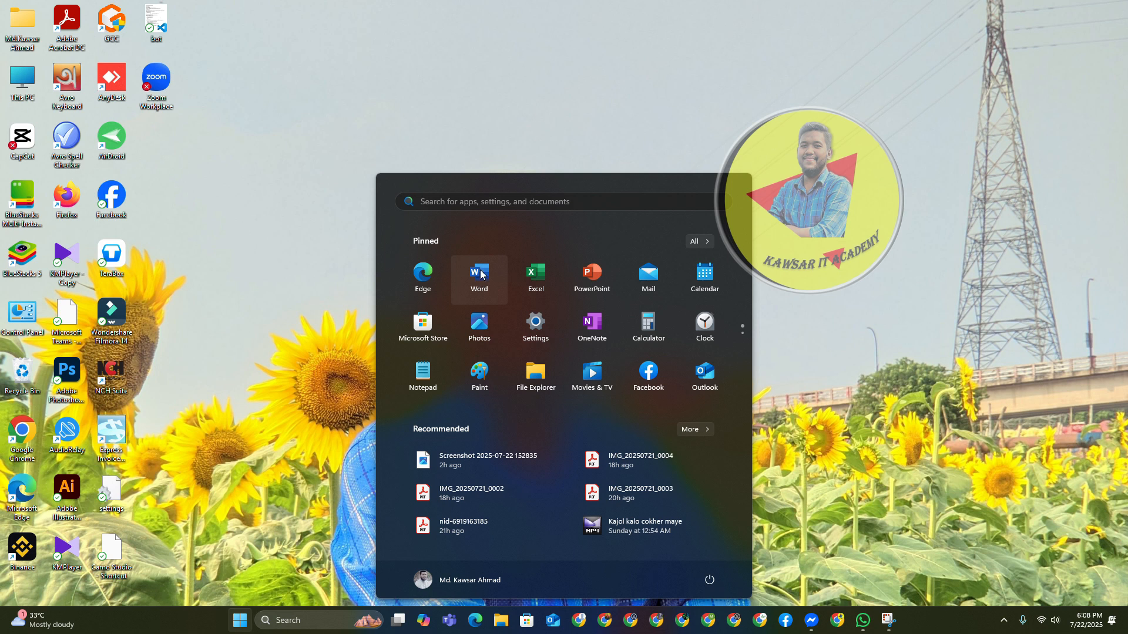
{"action": "left_click", "coordinate": [697, 241]}
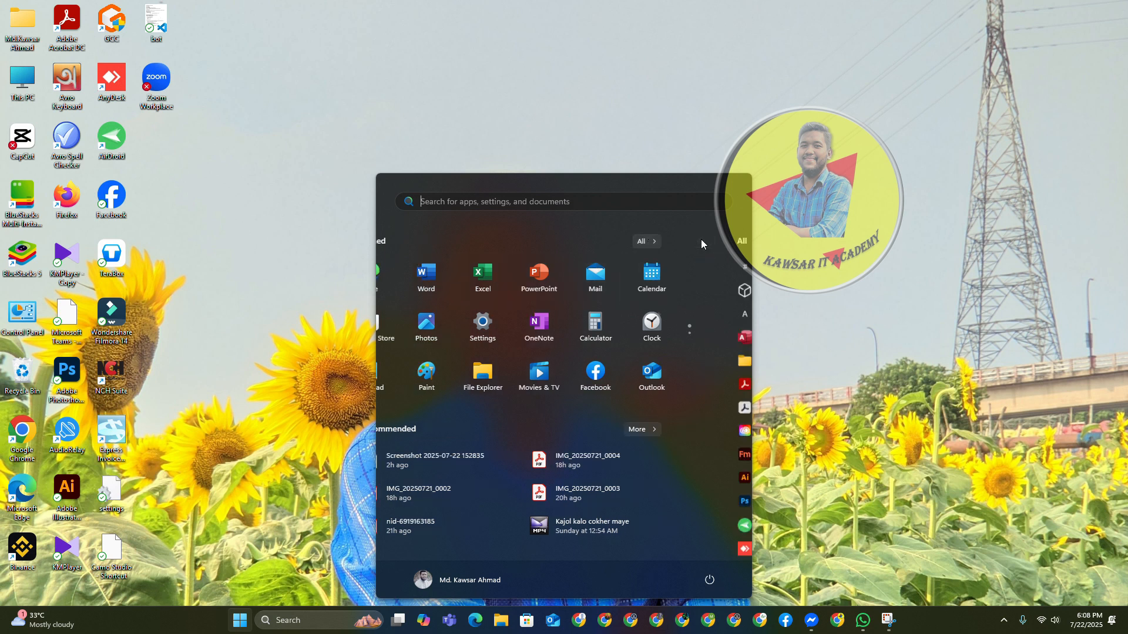
{"action": "left_click", "coordinate": [466, 201]}
{"action": "type", "text": "word"}
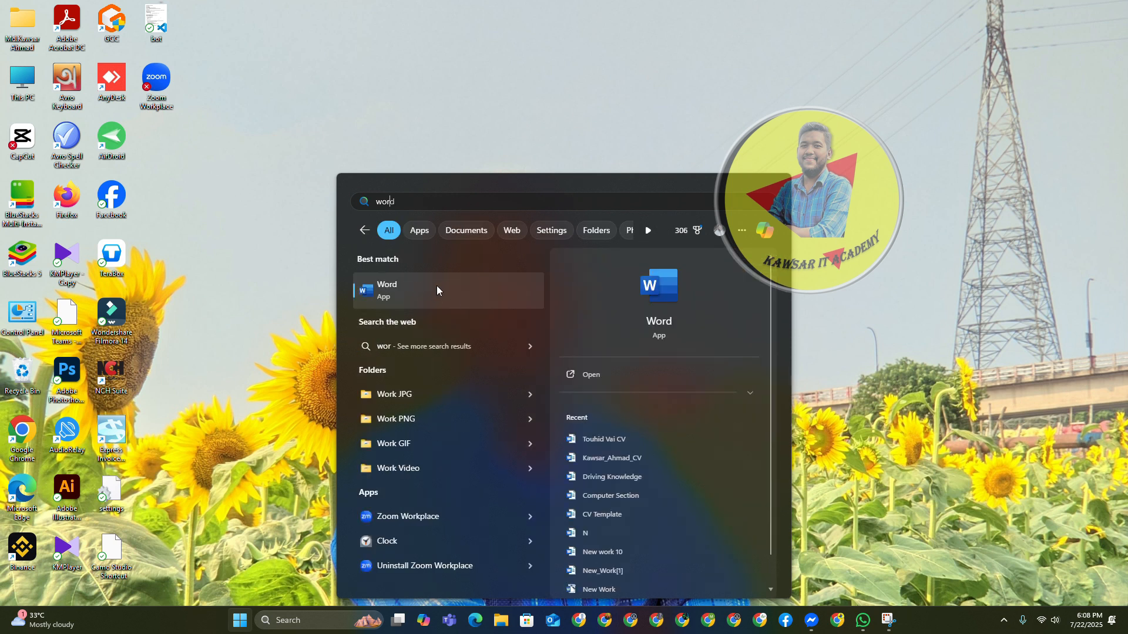
{"action": "left_click", "coordinate": [436, 285]}
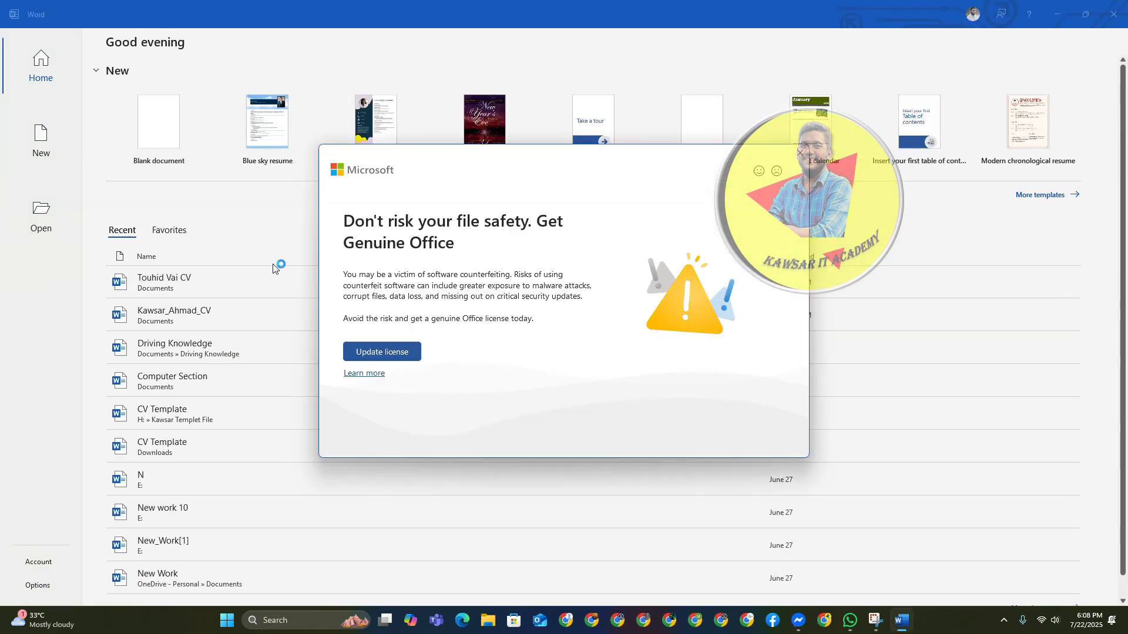
Create a blank document and dismiss the genuine-Office notices
{"action": "left_click", "coordinate": [800, 159]}
{"action": "left_click", "coordinate": [195, 149]}
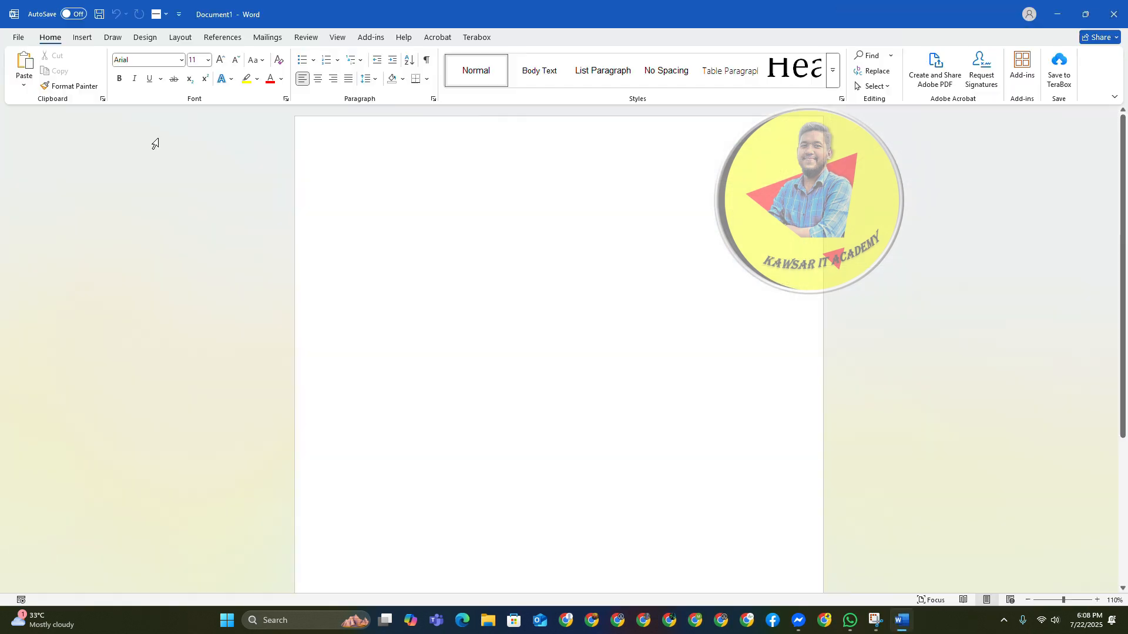
{"action": "right_click", "coordinate": [158, 140]}
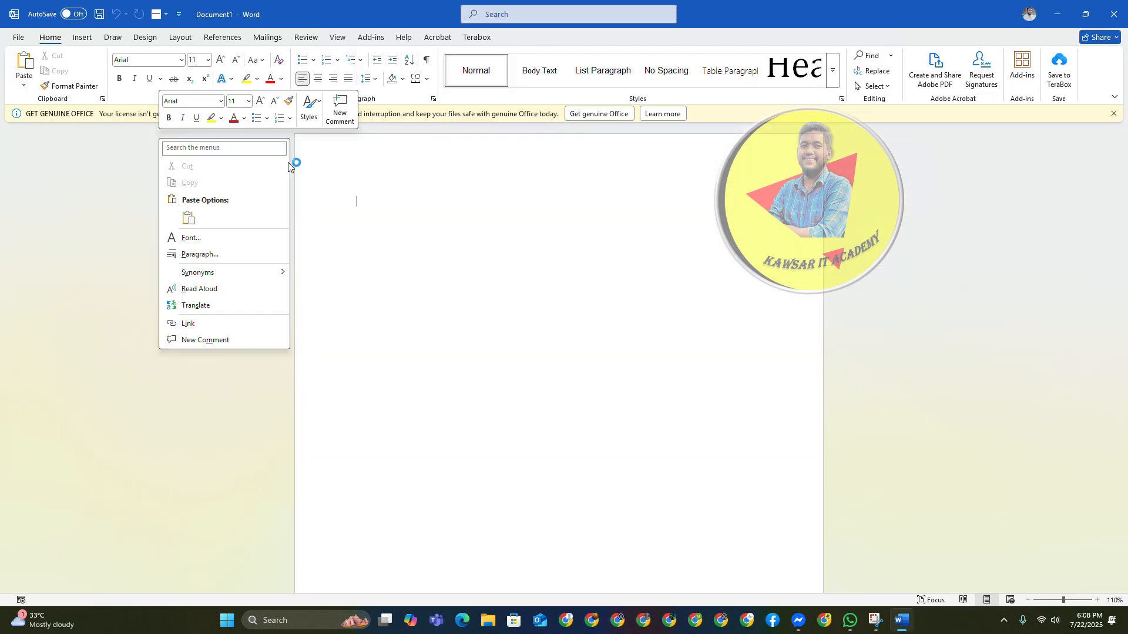
{"action": "left_click", "coordinate": [533, 203]}
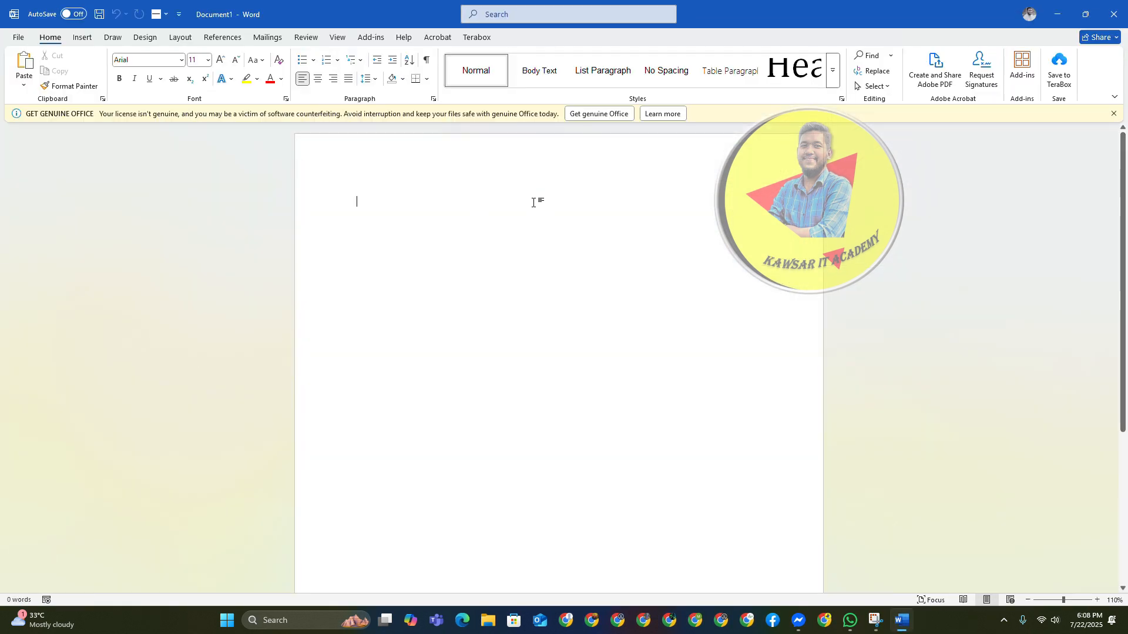
{"action": "left_click", "coordinate": [1114, 114]}
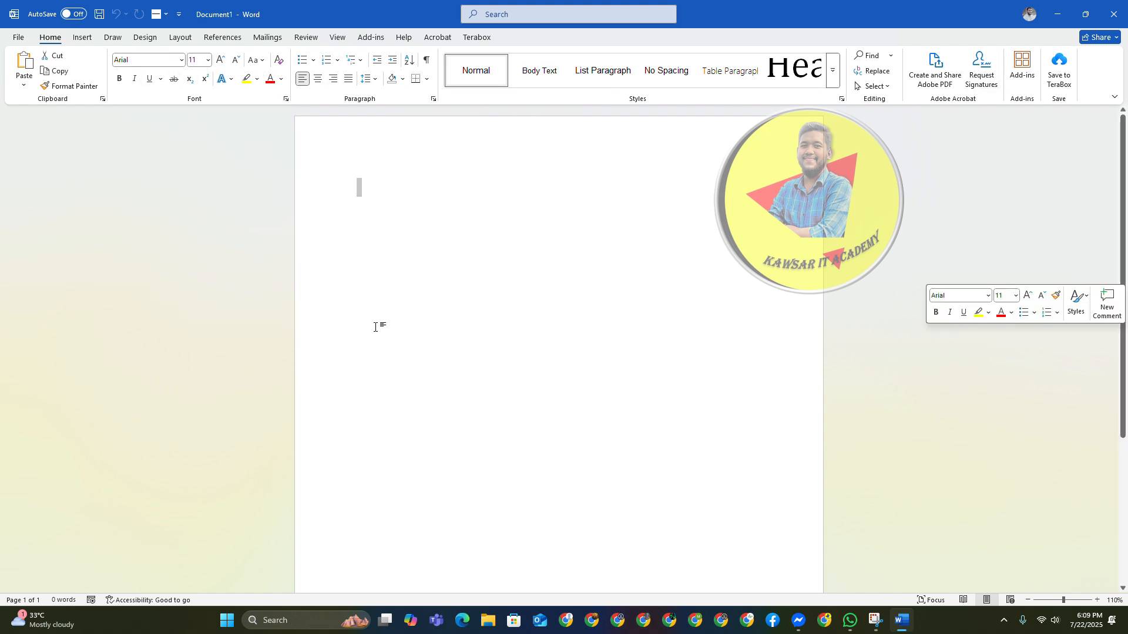
Enter the trial text "afasf" on the blank page and delete it again
{"action": "left_click_drag", "start_coordinate": [184, 217], "coordinate": [688, 356]}
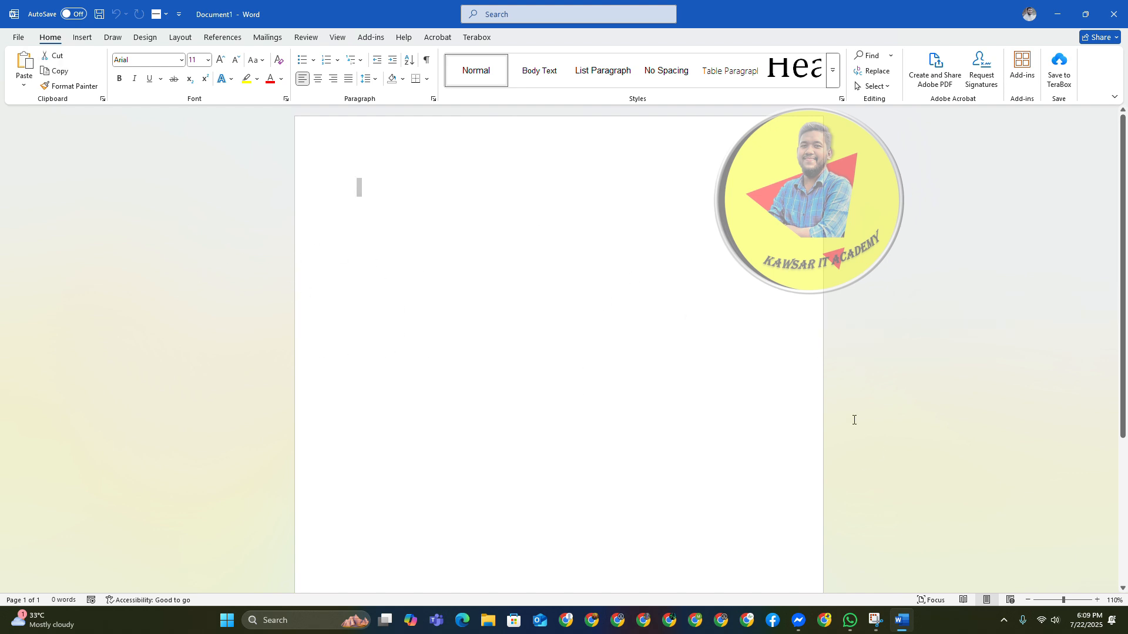
{"action": "left_click", "coordinate": [361, 188]}
{"action": "type", "text": "afasf"}
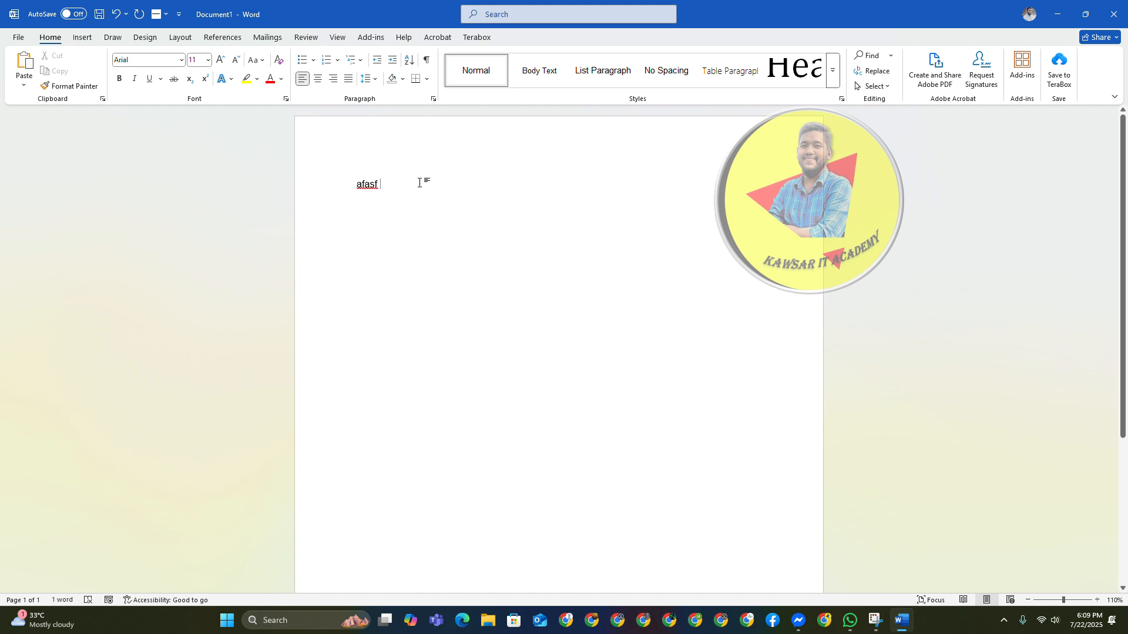
{"action": "left_click", "coordinate": [346, 184]}
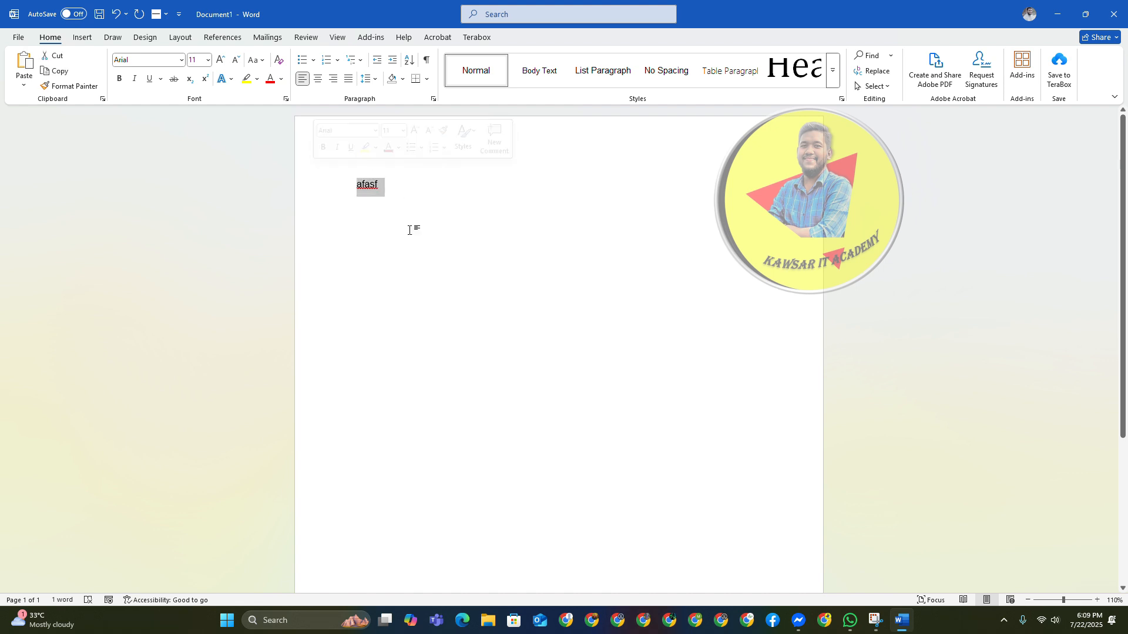
{"action": "key", "text": "Delete"}
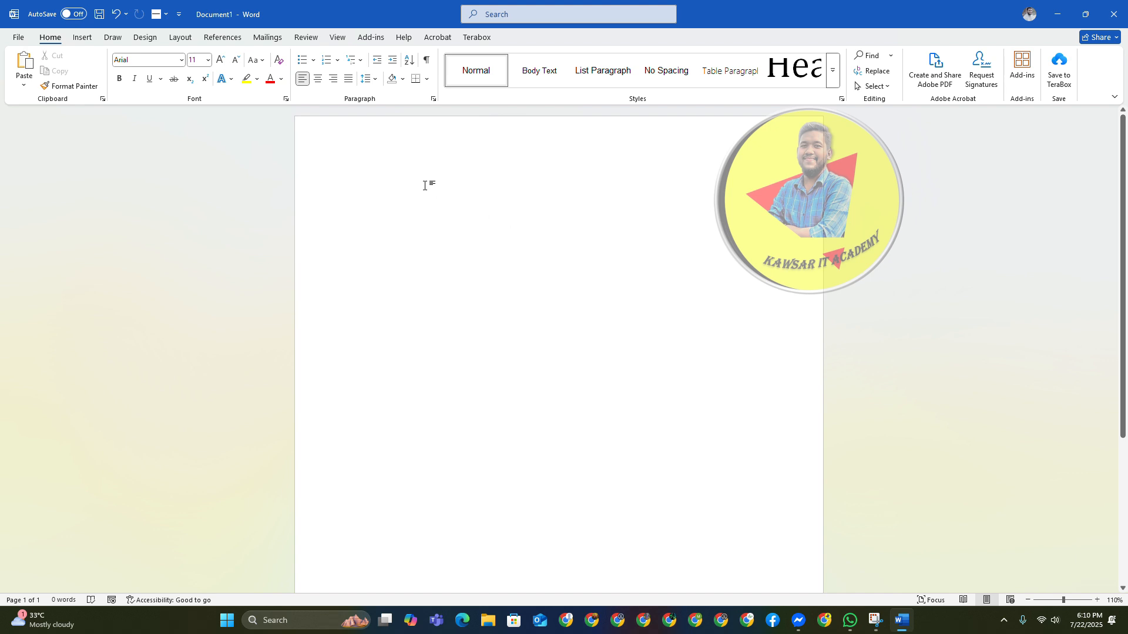
Enter the text "Kawsar It" on the first line of the page
{"action": "type", "text": "Kawsar It"}
{"action": "left_click", "coordinate": [327, 188]}
{"action": "left_click", "coordinate": [393, 197]}
Cut the word "It" from the first line and paste it onto a new line below
{"action": "double_click", "coordinate": [390, 186]}
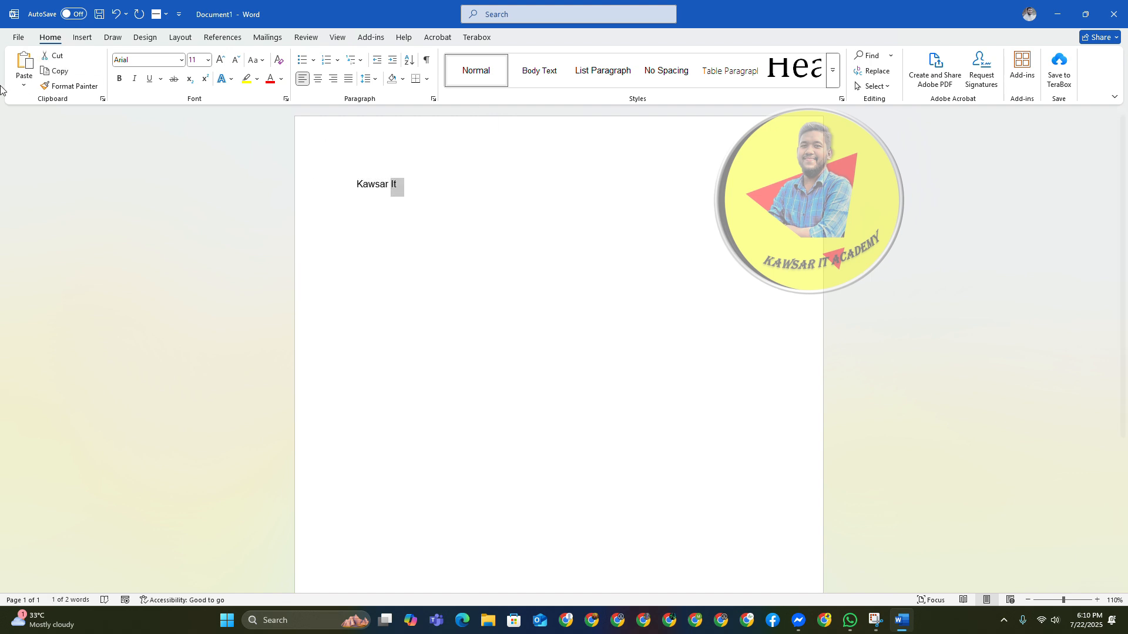
{"action": "left_click", "coordinate": [58, 55]}
{"action": "key", "text": "Return"}
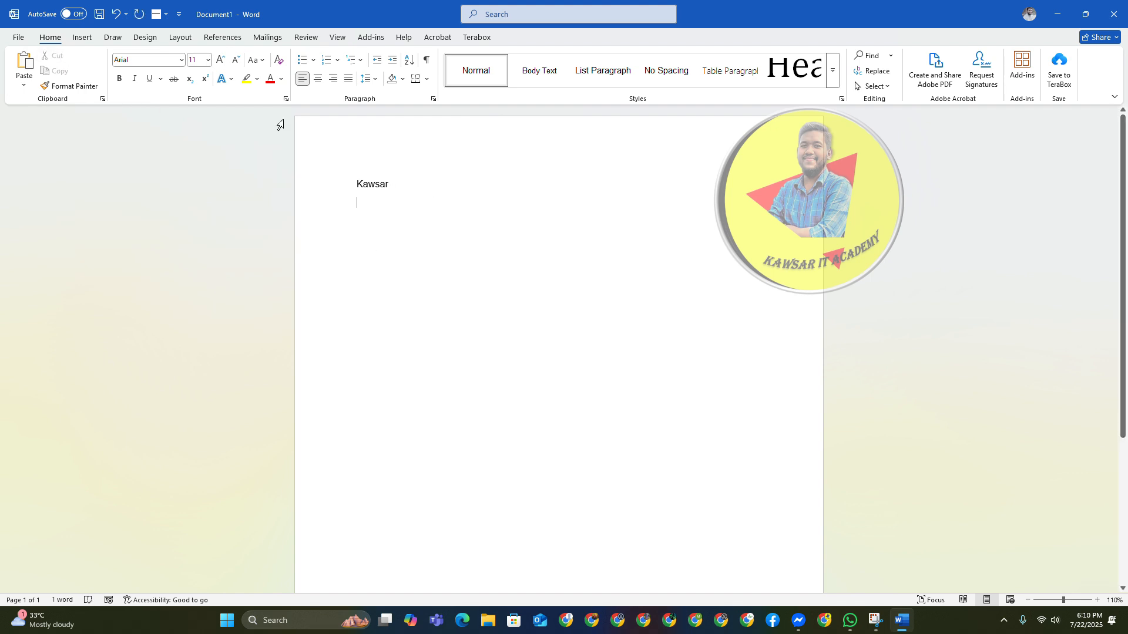
{"action": "left_click", "coordinate": [23, 85]}
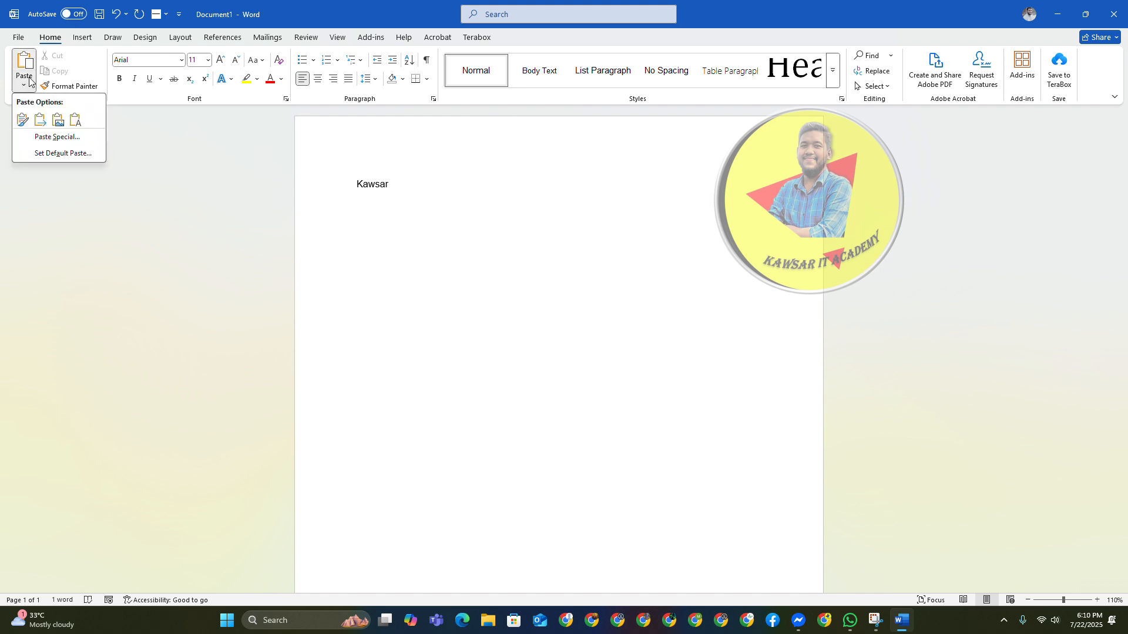
{"action": "left_click", "coordinate": [22, 120]}
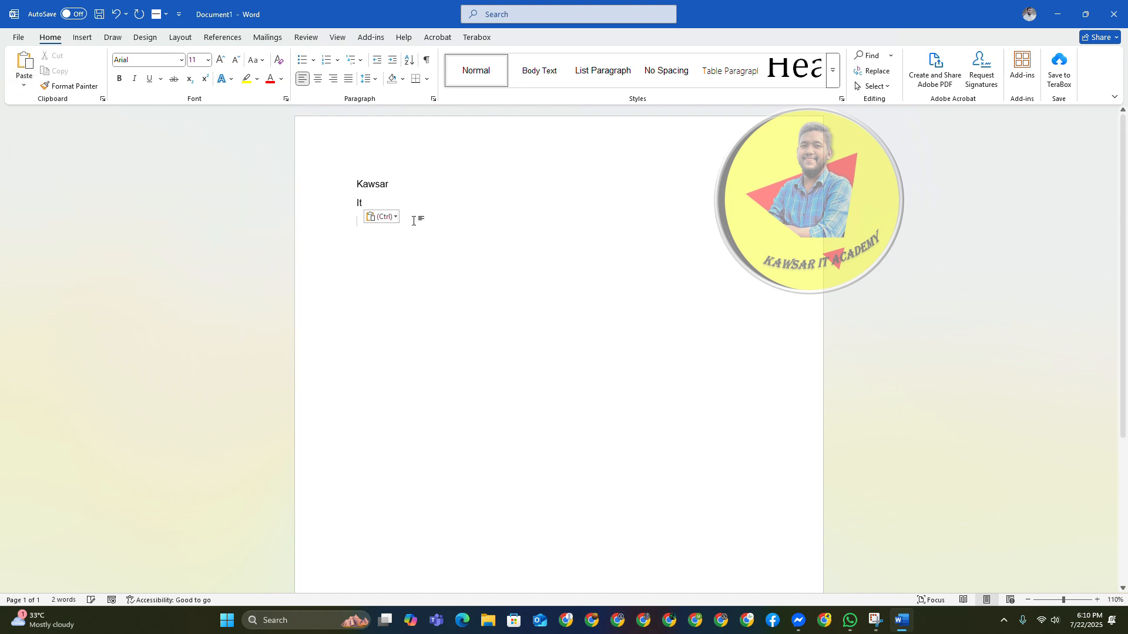
Copy the second line's word "It" and paste the copy onto the line beneath it
{"action": "double_click", "coordinate": [389, 246]}
{"action": "left_click", "coordinate": [369, 196]}
{"action": "left_click_drag", "start_coordinate": [368, 200], "coordinate": [326, 259]}
{"action": "left_click", "coordinate": [353, 201]}
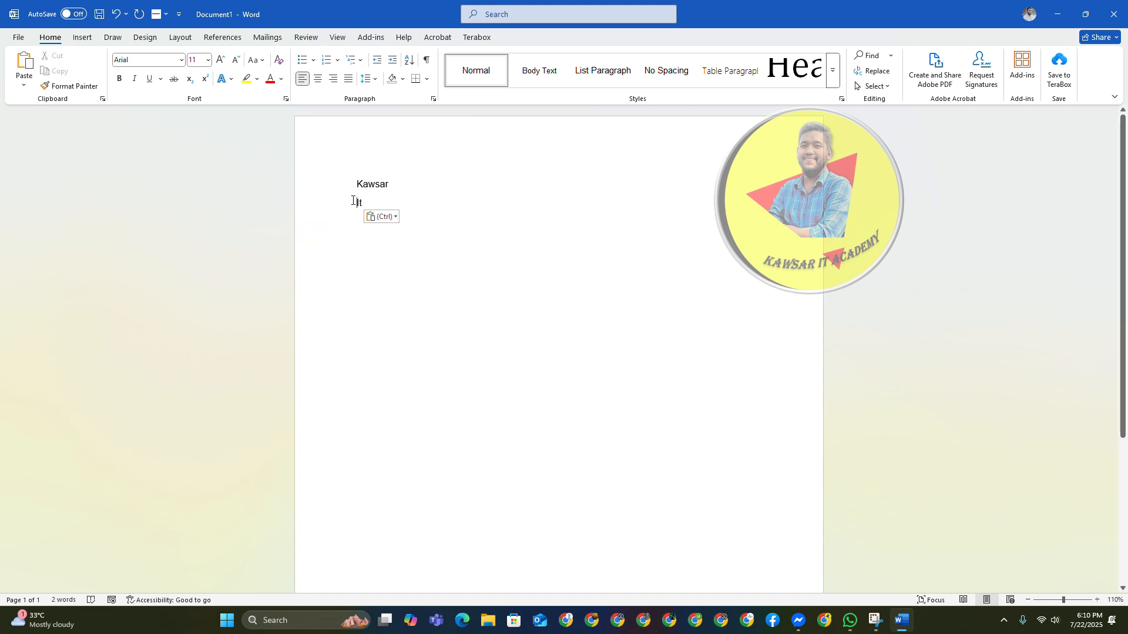
{"action": "triple_click", "coordinate": [359, 202]}
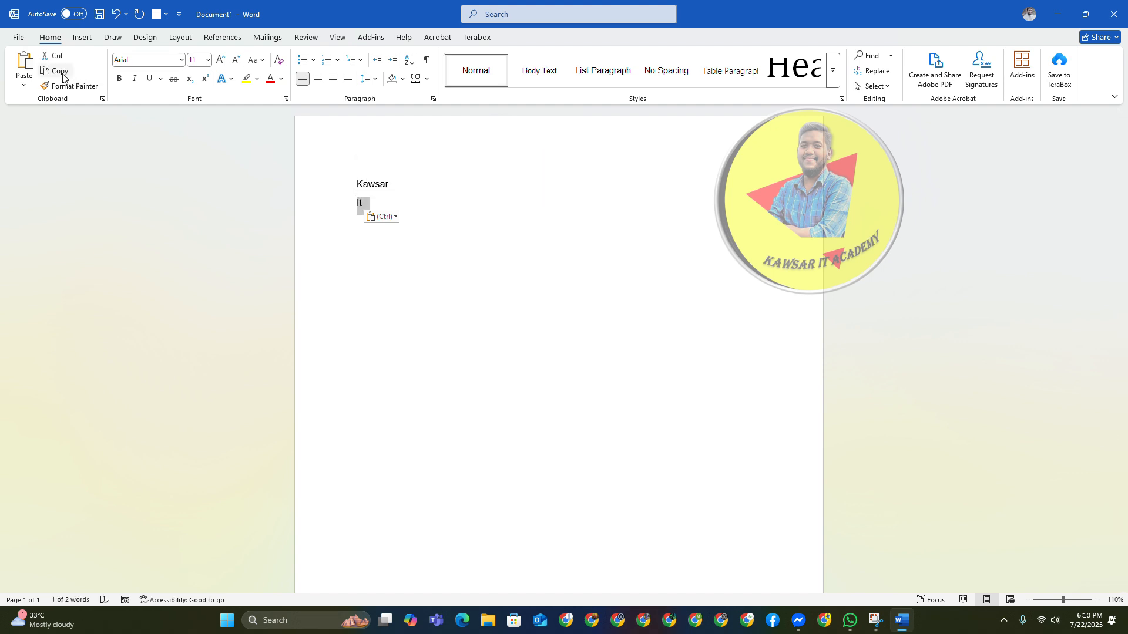
{"action": "left_click", "coordinate": [63, 76]}
{"action": "left_click", "coordinate": [366, 244]}
{"action": "left_click", "coordinate": [24, 66]}
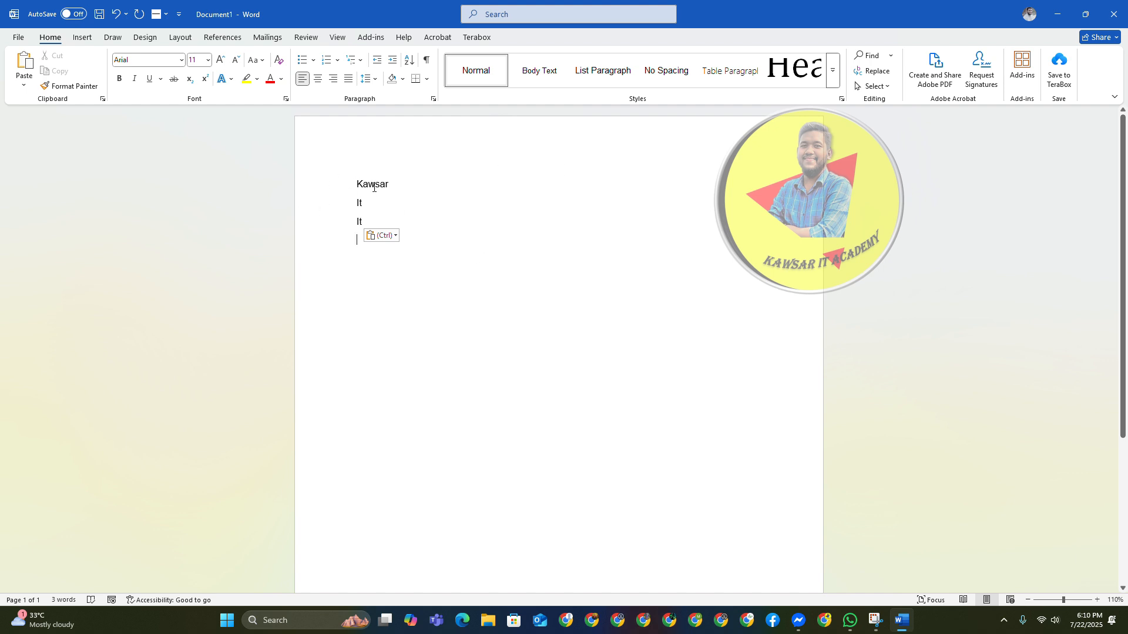
Undo the pasting and cutting of "It" back to the single line "Kawsar It"
{"action": "key", "text": "ctrl+z"}
{"action": "key", "text": "ctrl+z"}
{"action": "key", "text": "ctrl+z"}
{"action": "left_click", "coordinate": [443, 189]}
Change the font of the whole line "Kawsar It" to Arial Black
{"action": "left_click", "coordinate": [309, 184]}
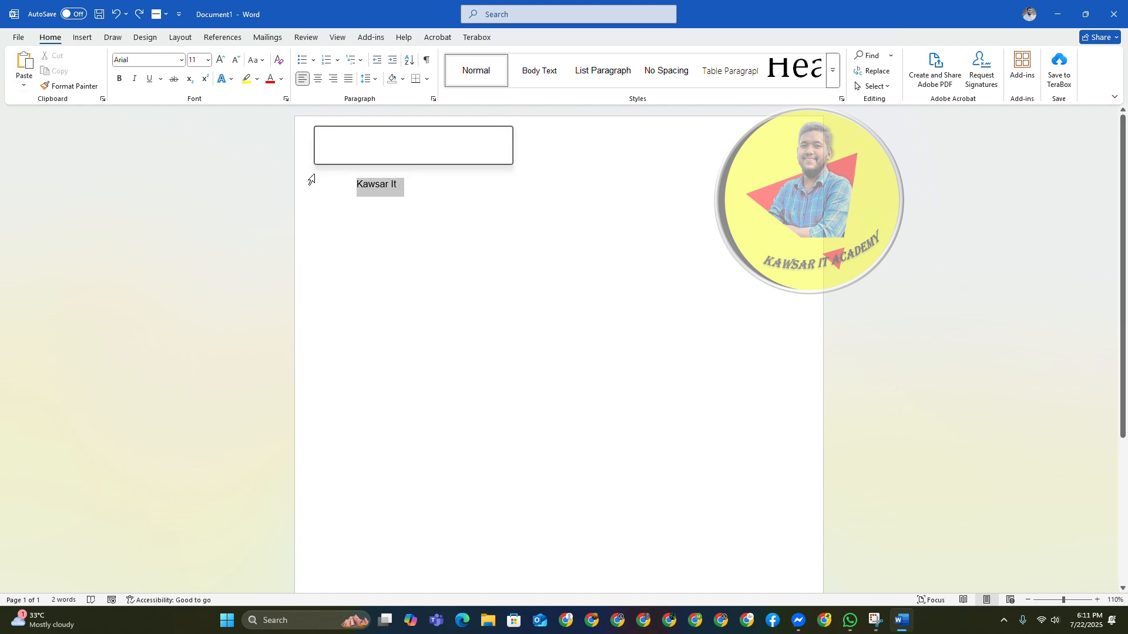
{"action": "left_click", "coordinate": [498, 189]}
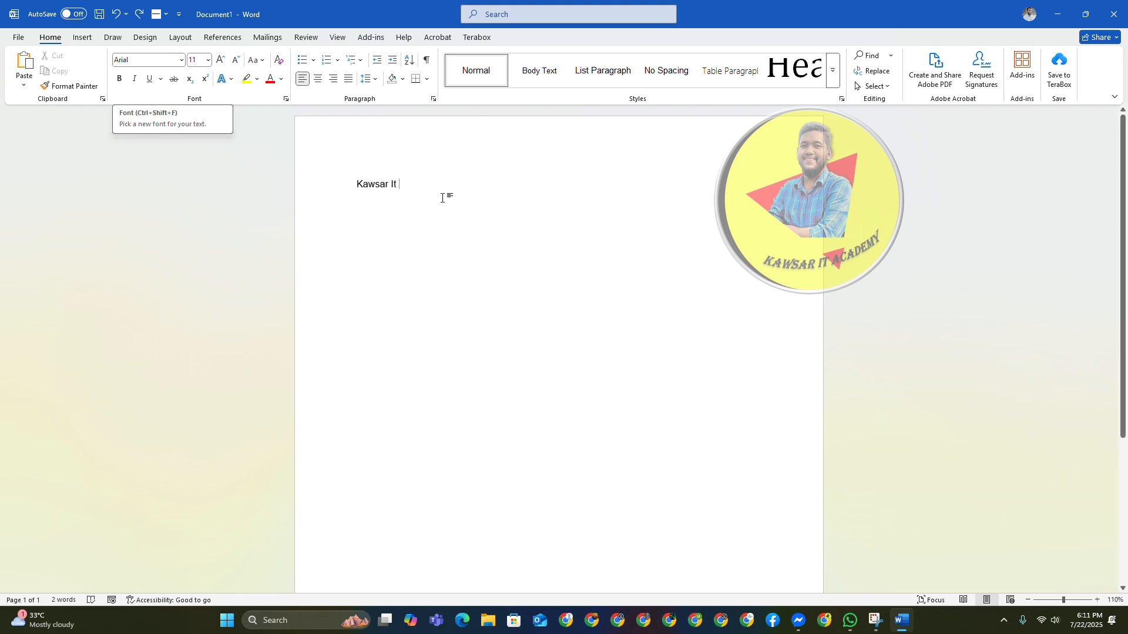
{"action": "left_click_drag", "start_coordinate": [402, 185], "coordinate": [212, 146]}
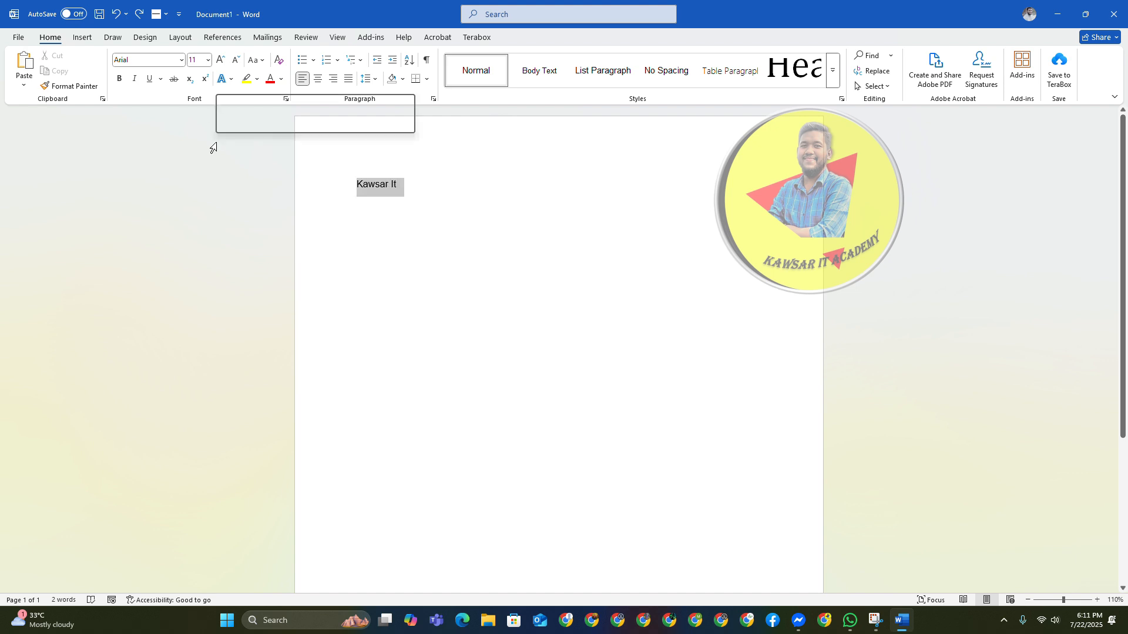
{"action": "left_click", "coordinate": [181, 60]}
{"action": "key", "text": "Escape"}
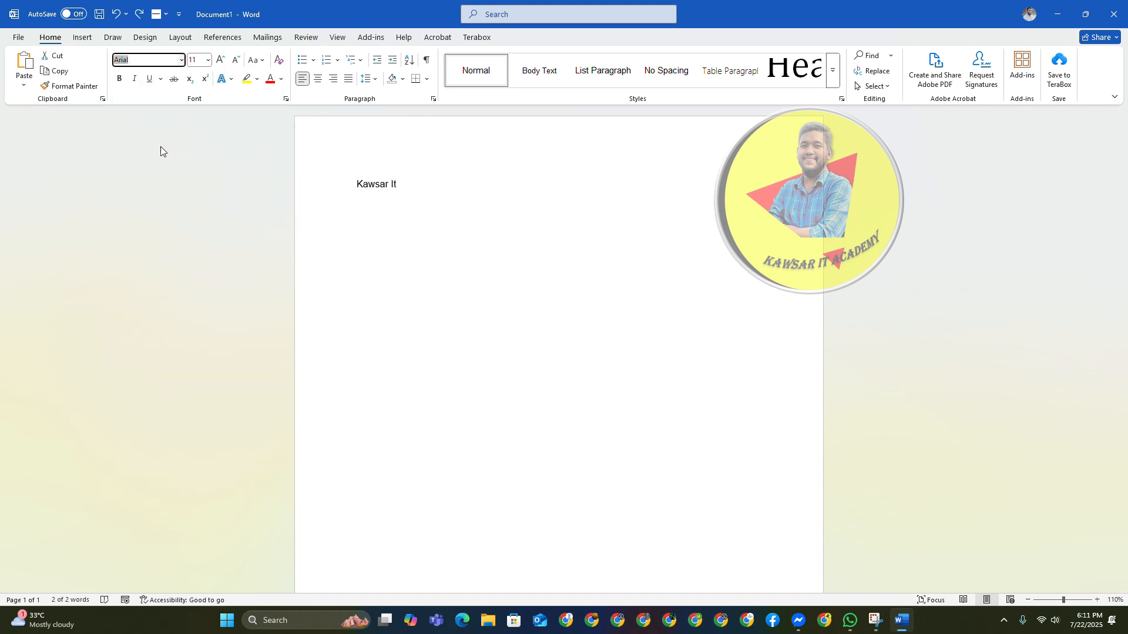
{"action": "left_click", "coordinate": [376, 188]}
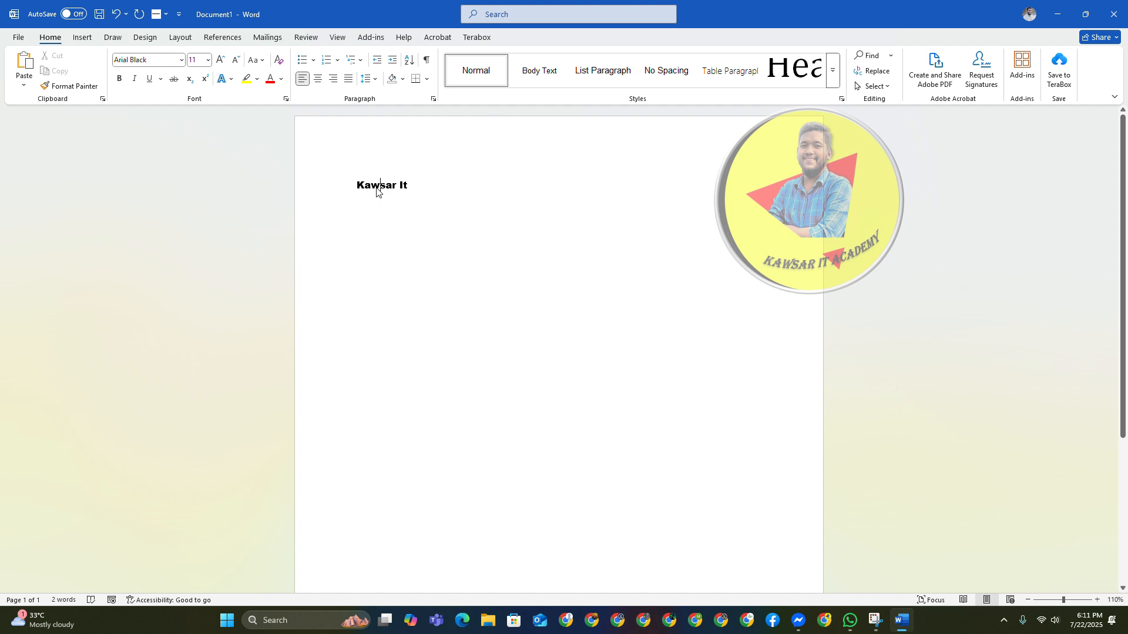
{"action": "double_click", "coordinate": [413, 186]}
{"action": "left_click", "coordinate": [404, 187]}
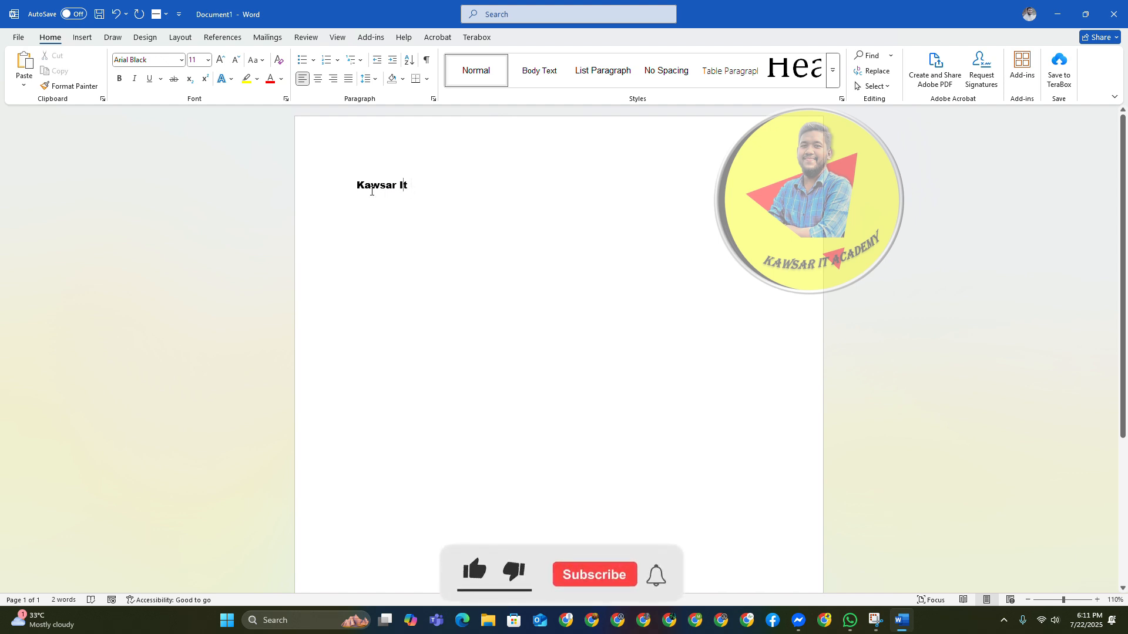
Try enlarging and shrinking the line "Kawsar It" stepwise, and set its font size to 24
{"action": "left_click", "coordinate": [207, 59]}
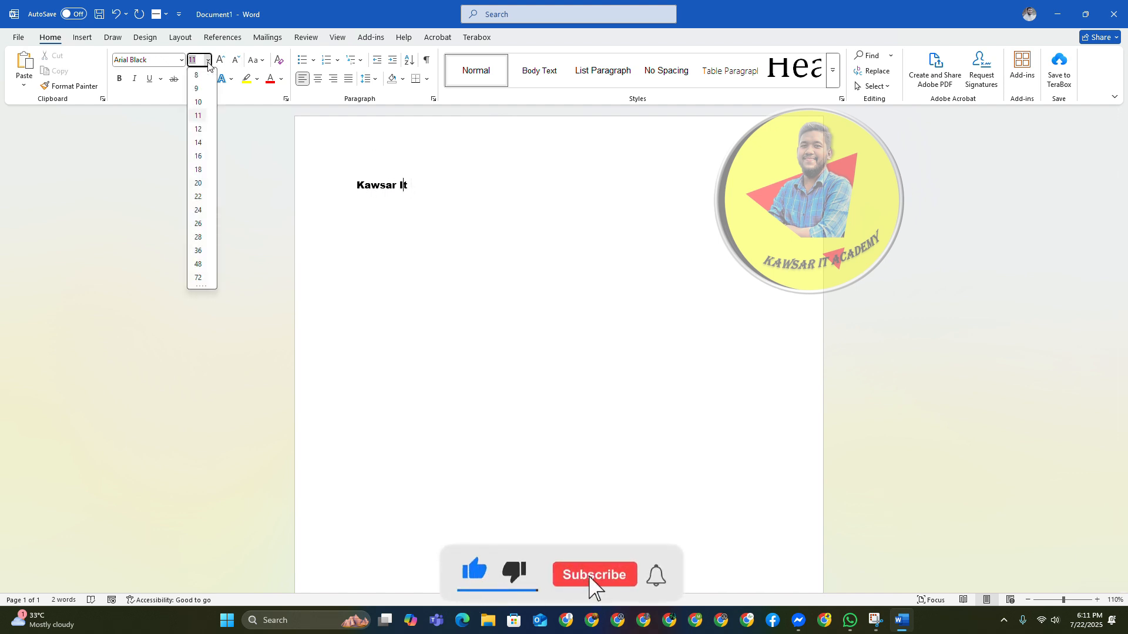
{"action": "left_click", "coordinate": [423, 194]}
{"action": "left_click_drag", "start_coordinate": [423, 194], "coordinate": [310, 164]}
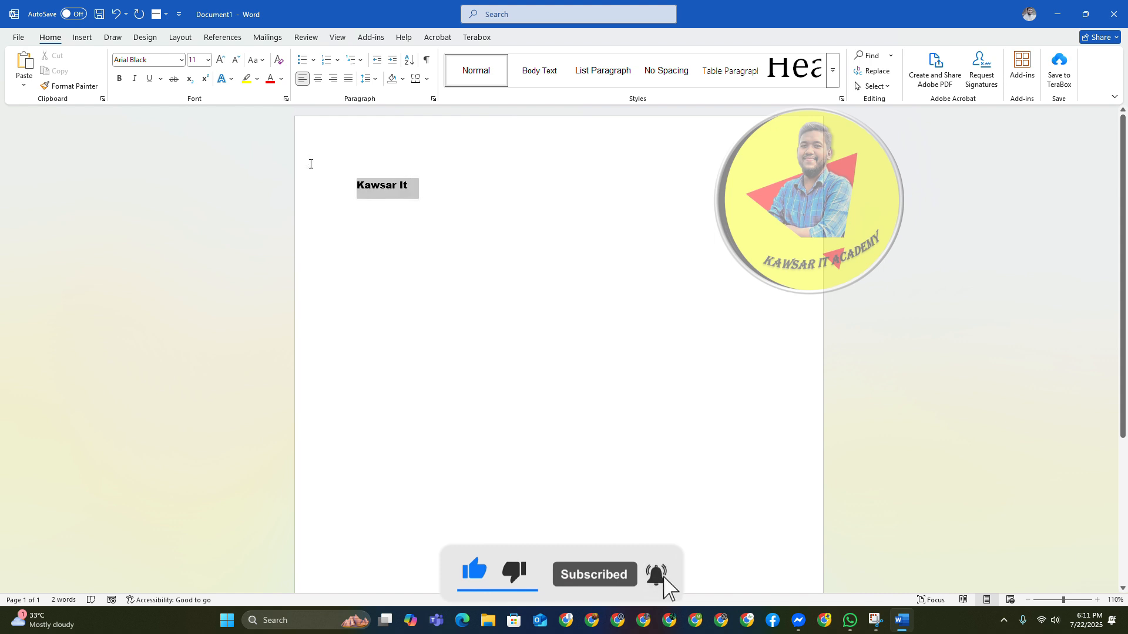
{"action": "left_click", "coordinate": [220, 60]}
{"action": "left_click", "coordinate": [220, 60]}
{"action": "left_click", "coordinate": [220, 60]}
{"action": "left_click", "coordinate": [235, 60]}
{"action": "left_click", "coordinate": [235, 60]}
{"action": "left_click", "coordinate": [208, 60]}
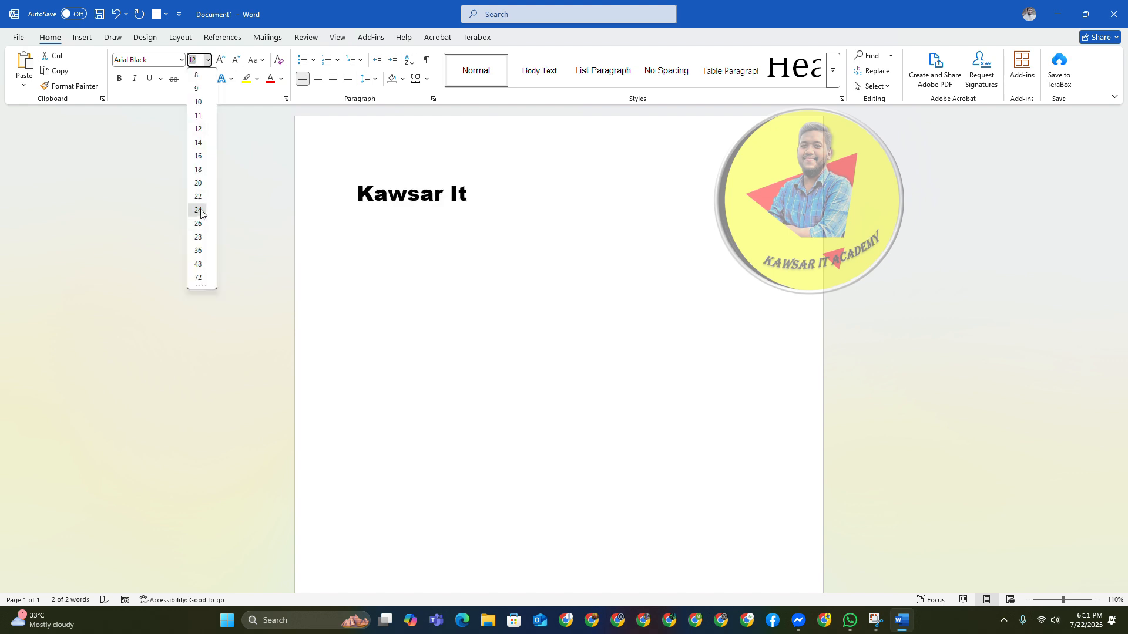
{"action": "left_click", "coordinate": [198, 211]}
{"action": "left_click", "coordinate": [572, 201]}
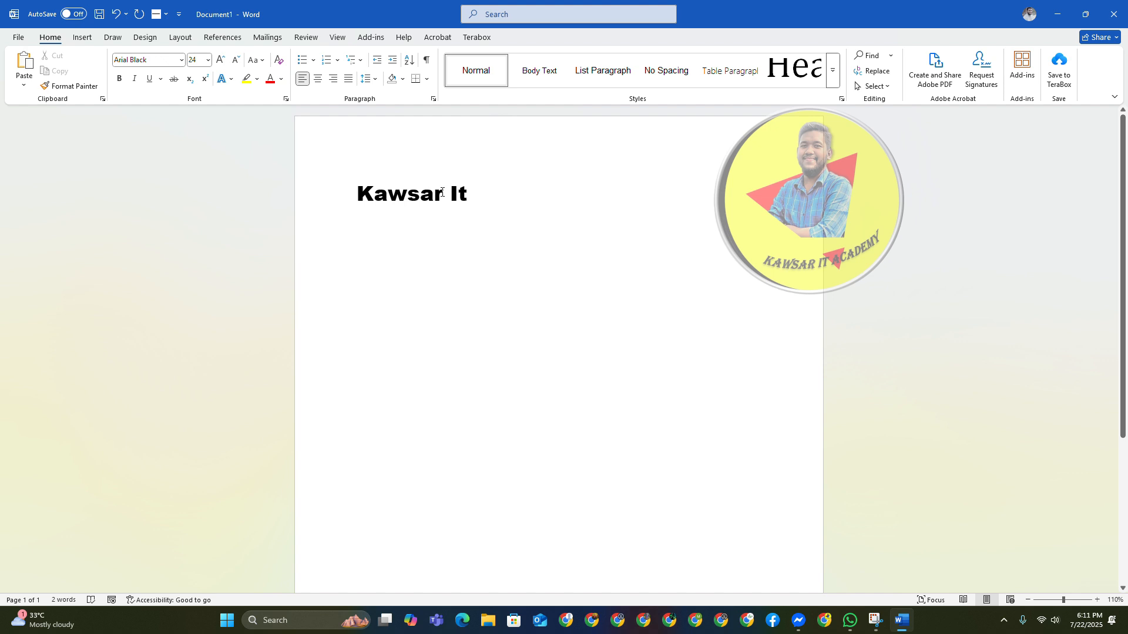
Apply bold to the word "Kawsar" only
{"action": "left_click_drag", "start_coordinate": [442, 192], "coordinate": [327, 184]}
{"action": "left_click", "coordinate": [118, 82]}
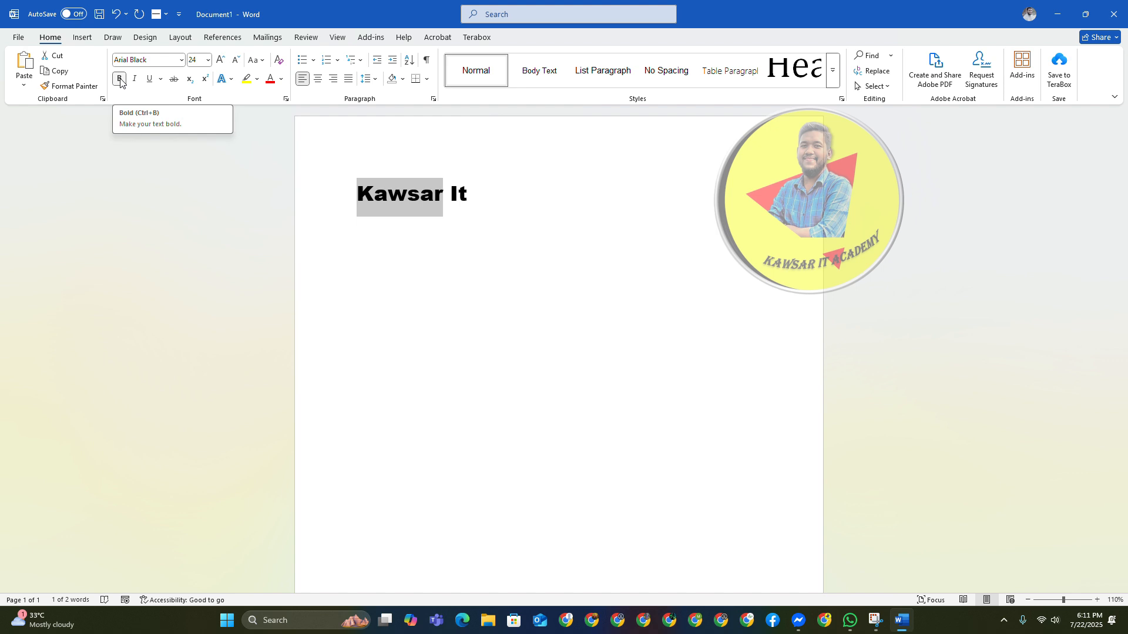
{"action": "left_click", "coordinate": [500, 203]}
Apply italic to the whole line "Kawsar It" and remove it again
{"action": "left_click_drag", "start_coordinate": [487, 196], "coordinate": [218, 170]}
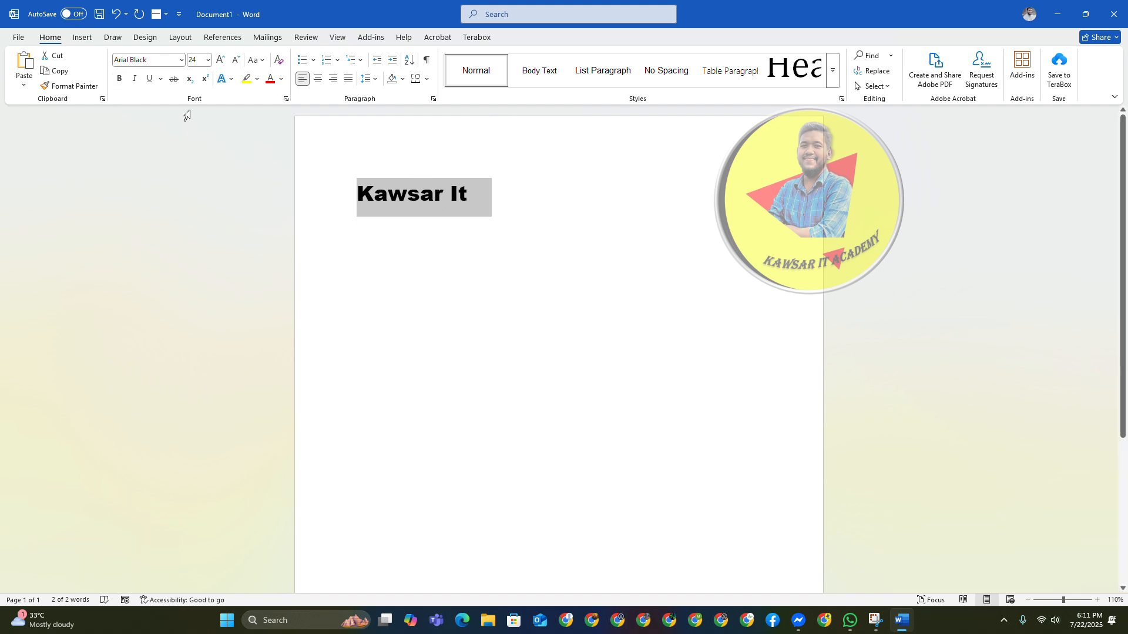
{"action": "left_click", "coordinate": [135, 79]}
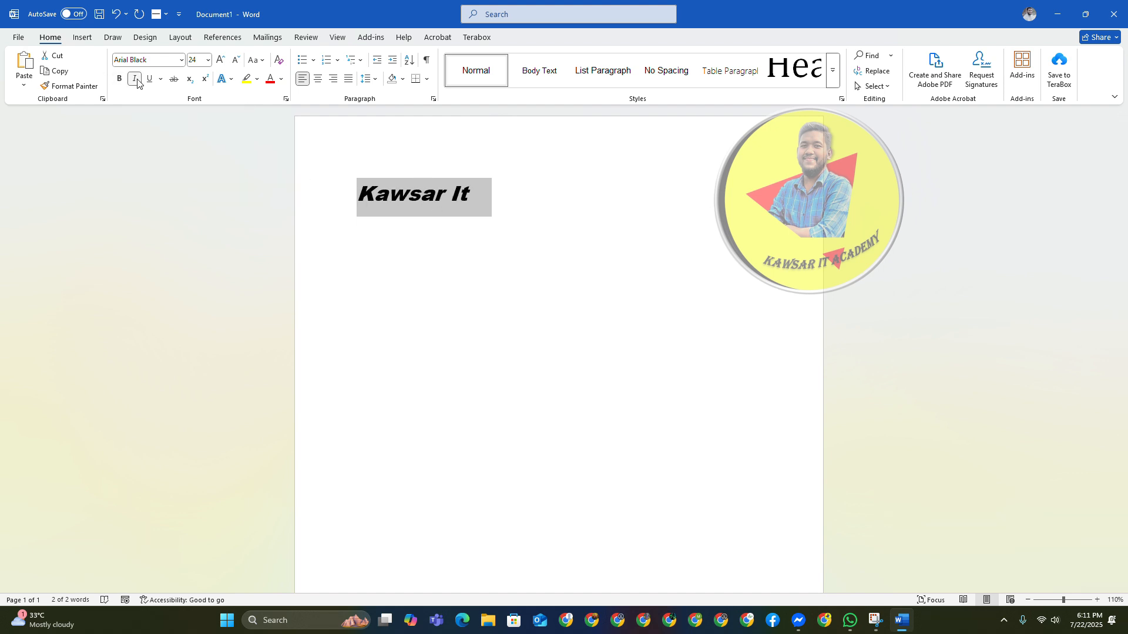
{"action": "left_click", "coordinate": [135, 79]}
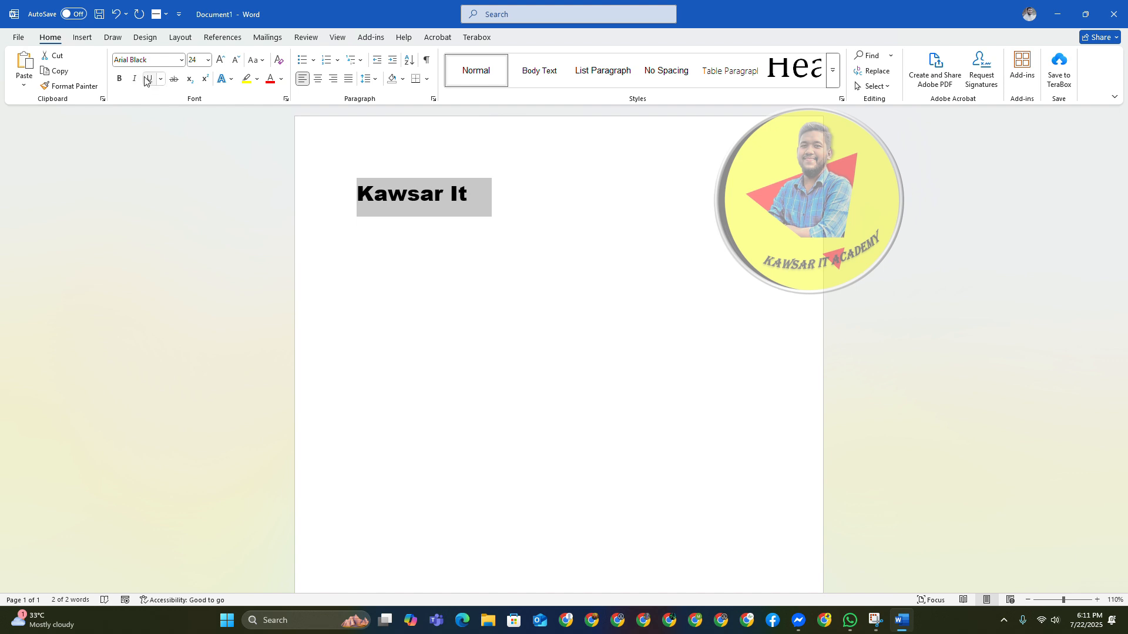
Try a single, a double and a thick underline on the line "Kawsar It", and remove the underline again
{"action": "left_click", "coordinate": [150, 79]}
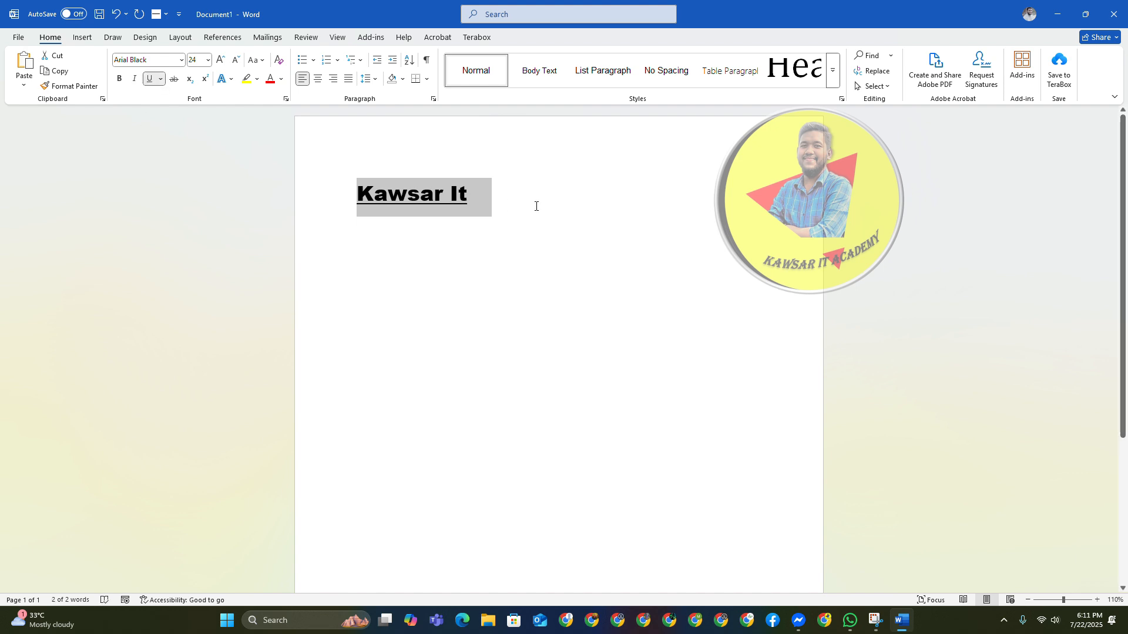
{"action": "left_click", "coordinate": [159, 79]}
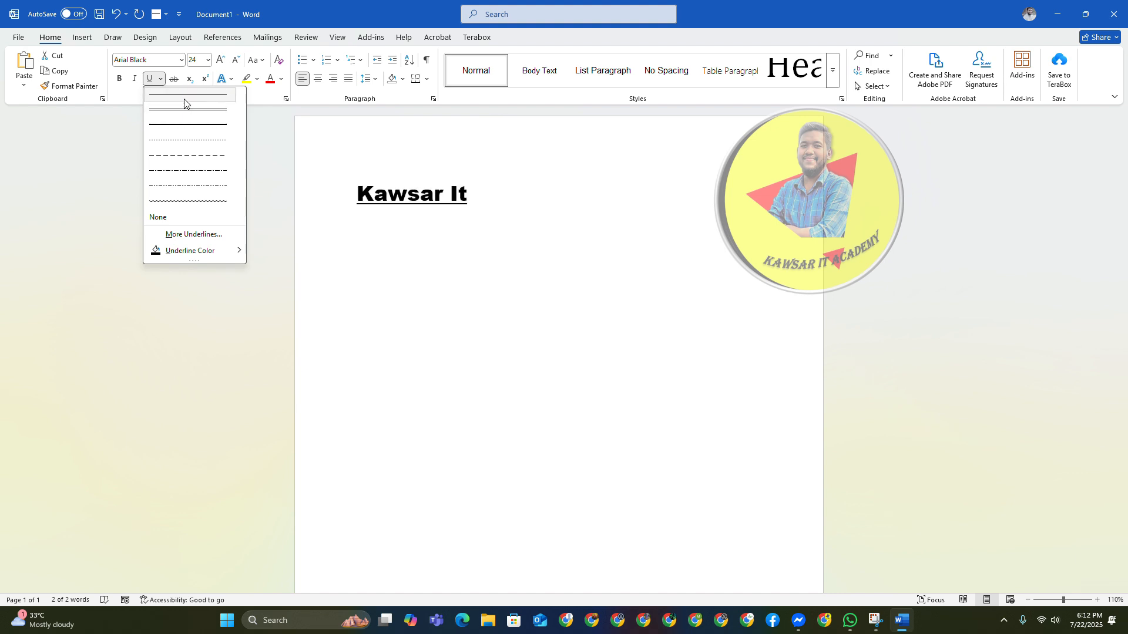
{"action": "left_click", "coordinate": [185, 113]}
{"action": "left_click", "coordinate": [160, 78]}
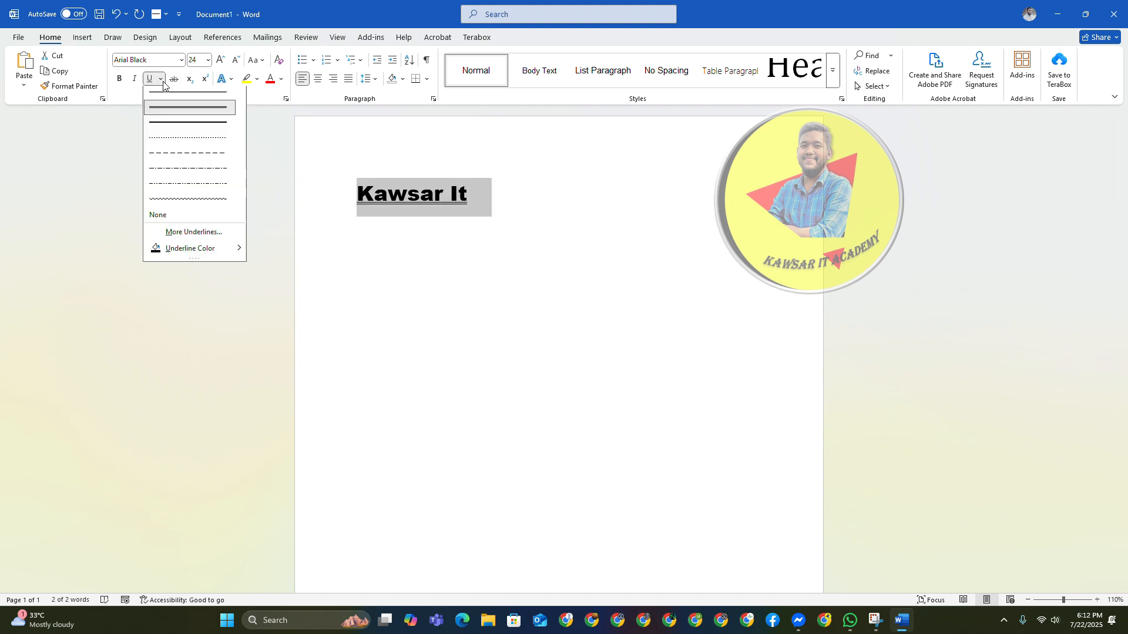
{"action": "left_click", "coordinate": [191, 127]}
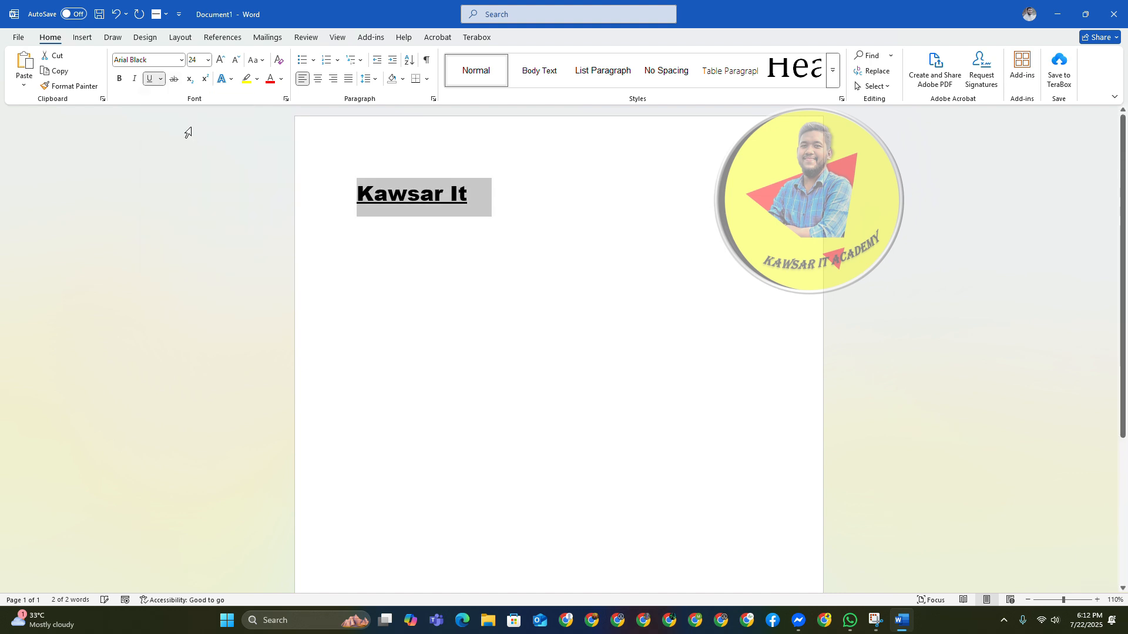
{"action": "left_click", "coordinate": [148, 79]}
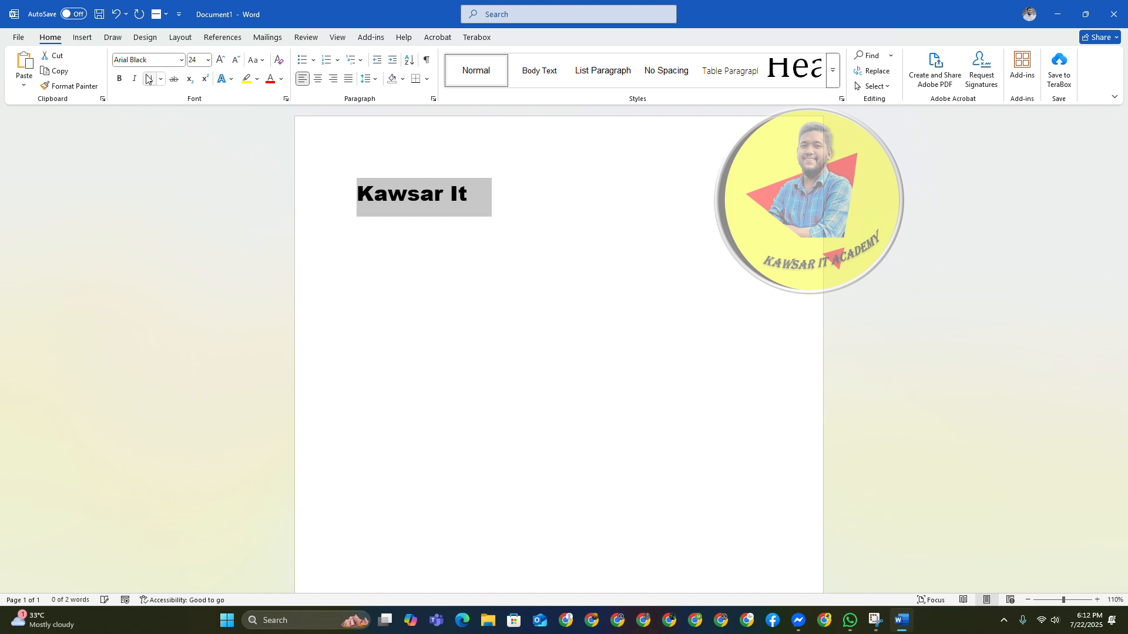
{"action": "left_click", "coordinate": [552, 246]}
Try strikethrough on the whole line "Kawsar It"
{"action": "left_click_drag", "start_coordinate": [514, 210], "coordinate": [278, 207]}
{"action": "left_click", "coordinate": [456, 292]}
{"action": "left_click_drag", "start_coordinate": [496, 197], "coordinate": [331, 187]}
{"action": "left_click", "coordinate": [174, 81]}
Add a new line below "Kawsar It" and write "(a+b)" on it
{"action": "left_click", "coordinate": [498, 201]}
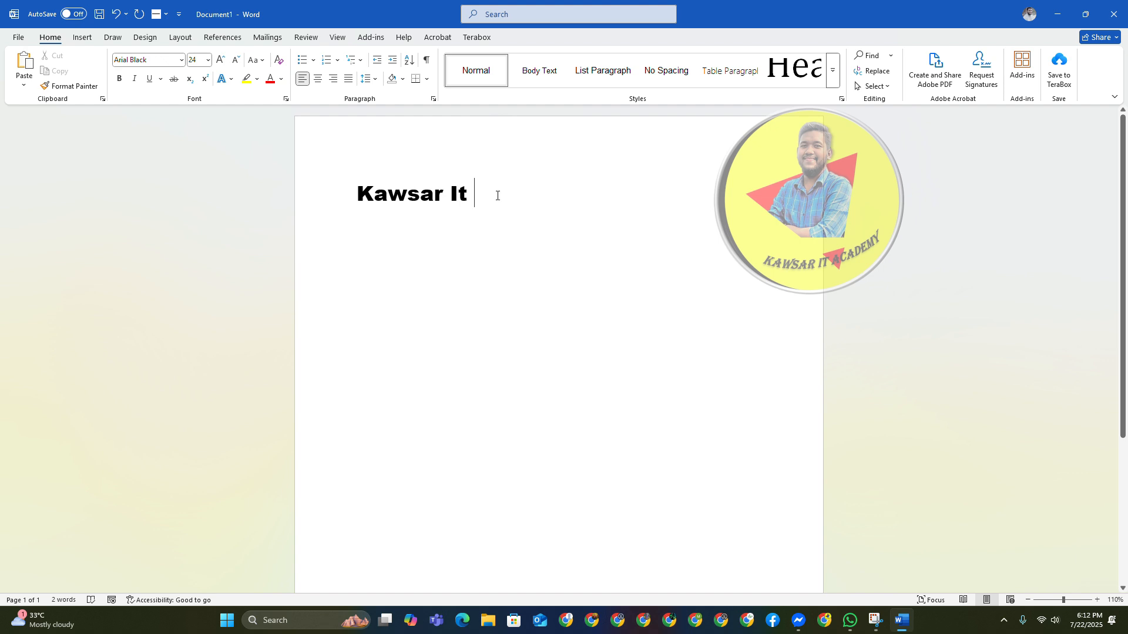
{"action": "key", "text": "Return"}
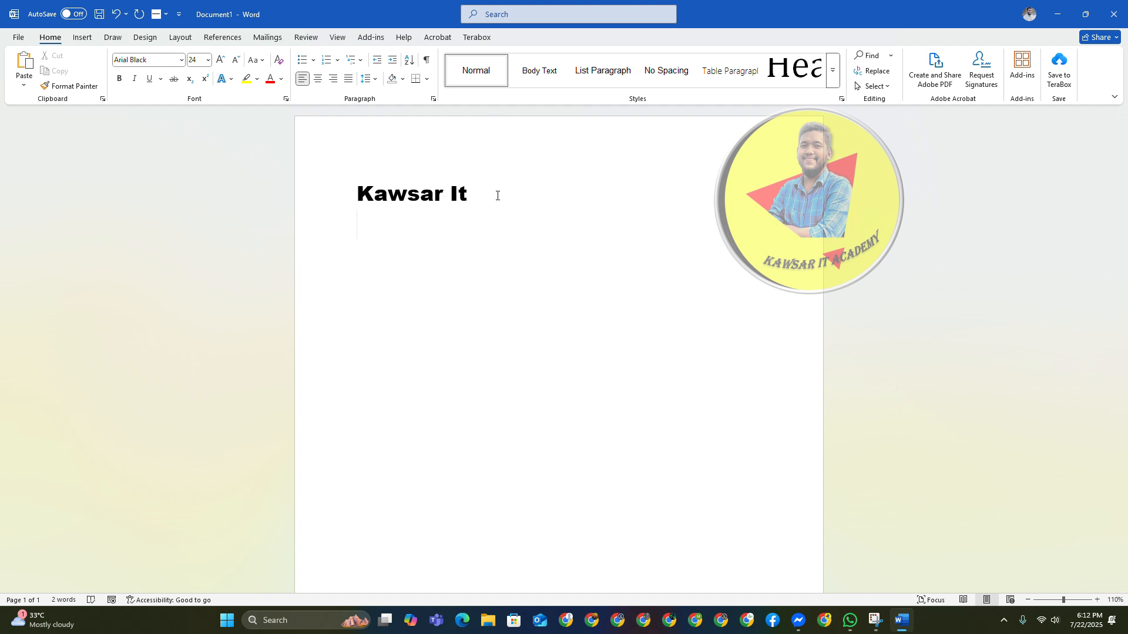
{"action": "type", "text": "a+b)"}
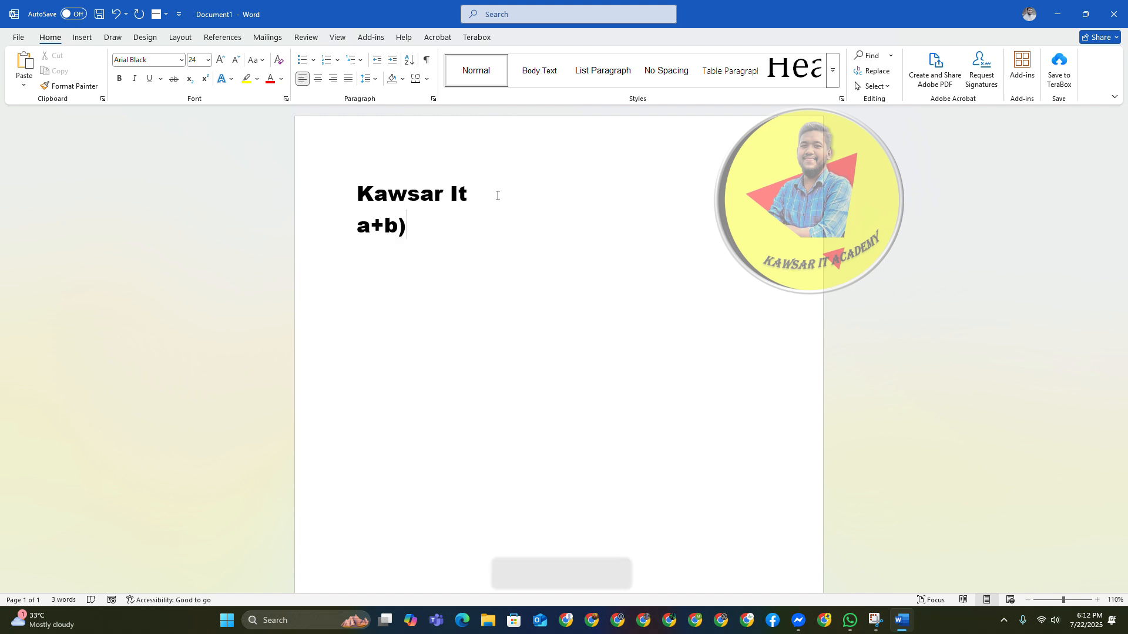
{"action": "key", "text": "Up"}
{"action": "key", "text": "Down"}
{"action": "key", "text": "Left"}
{"action": "left_click", "coordinate": [498, 196]}
{"action": "key", "text": "Right"}
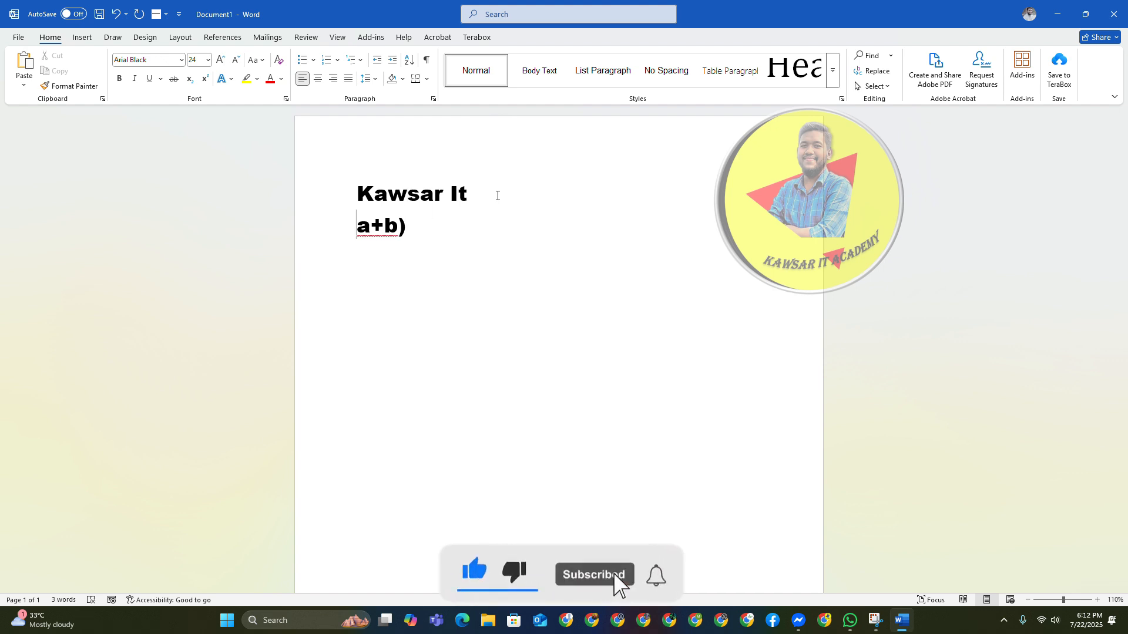
{"action": "type", "text": "("}
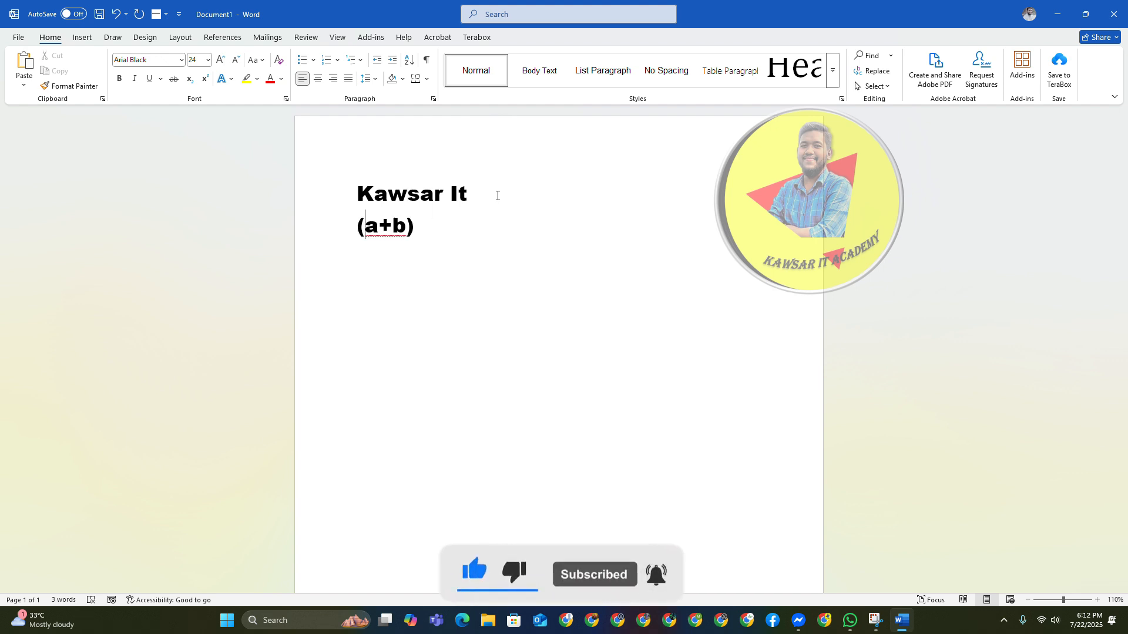
Add a "2" after the closing parenthesis of "(a+b)" and format it as superscript
{"action": "key", "text": "Right"}
{"action": "key", "text": "Right"}
{"action": "key", "text": "Right"}
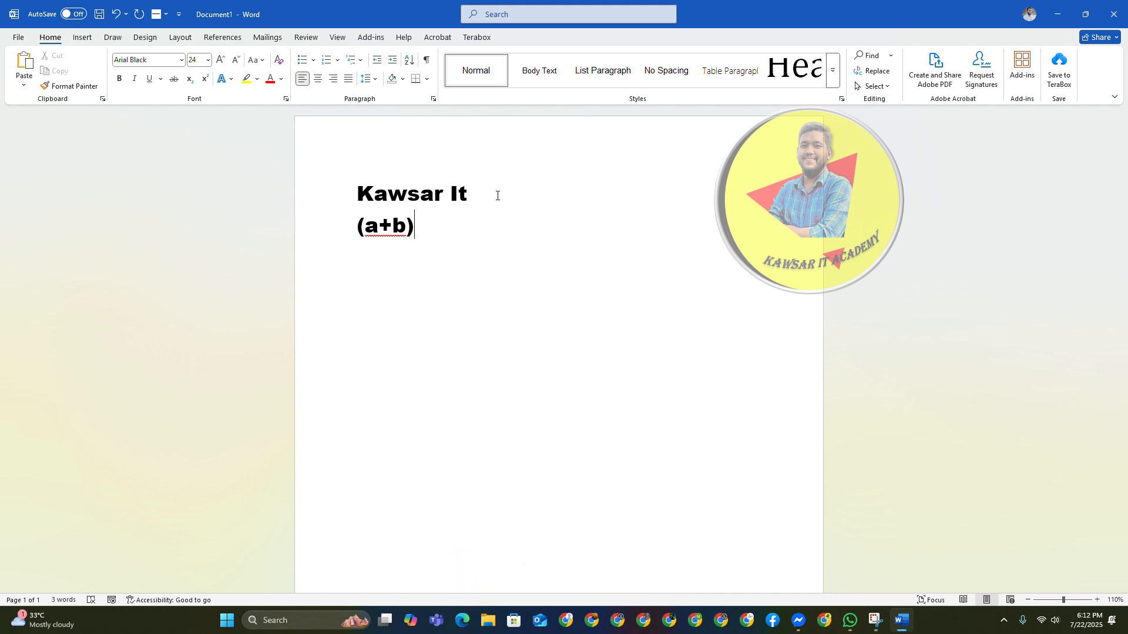
{"action": "type", "text": "2"}
{"action": "left_click_drag", "start_coordinate": [428, 225], "coordinate": [414, 225]}
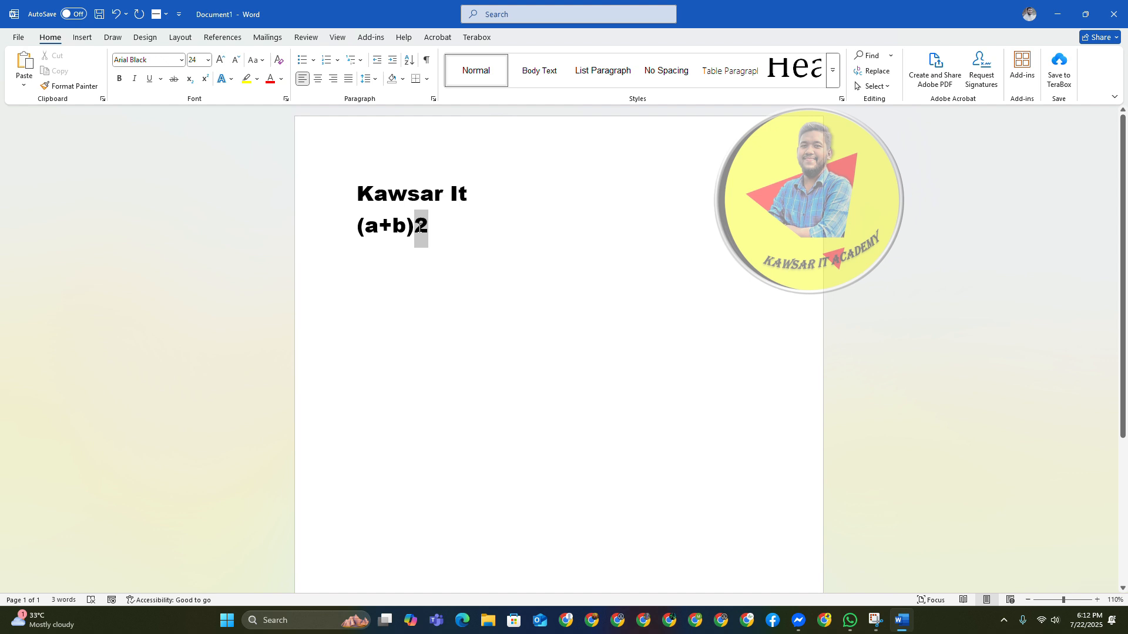
{"action": "left_click", "coordinate": [207, 79]}
{"action": "left_click", "coordinate": [464, 235]}
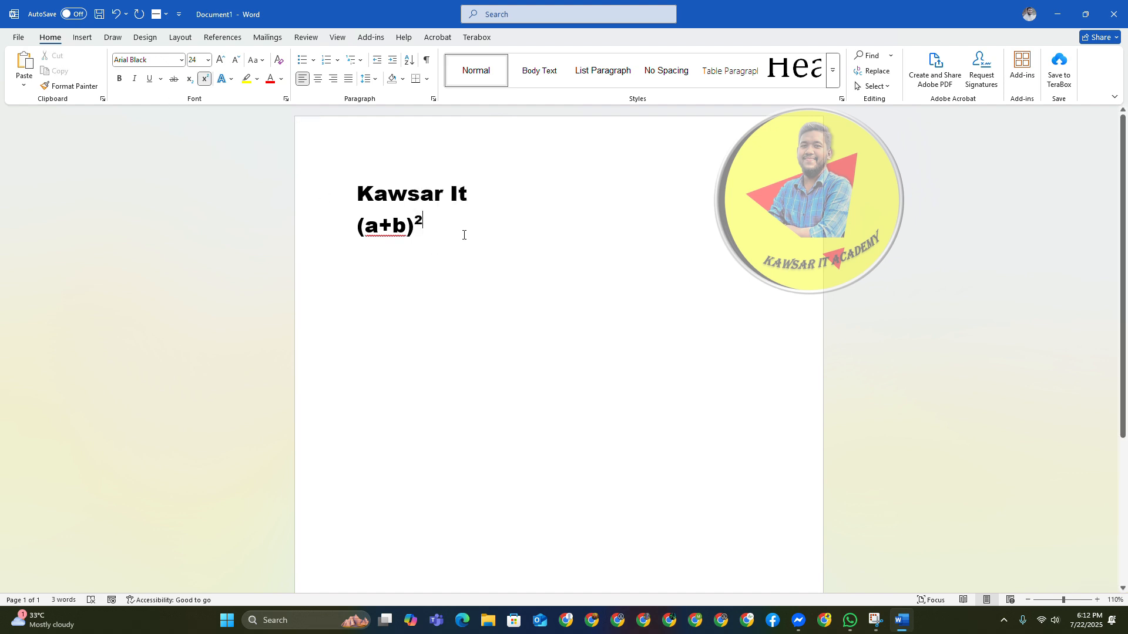
Turn off superscript at the end of the second line and append "H2O" after a space
{"action": "left_click_drag", "start_coordinate": [433, 231], "coordinate": [319, 229]}
{"action": "left_click", "coordinate": [481, 256]}
{"action": "left_click", "coordinate": [205, 79]}
{"action": "type", "text": "H"}
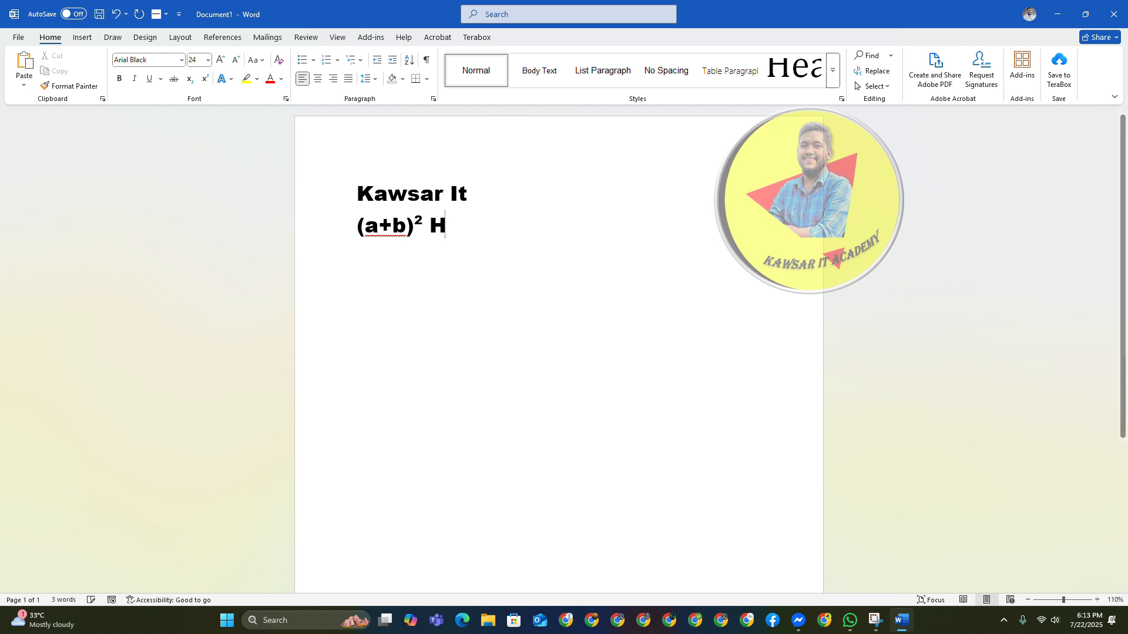
{"action": "type", "text": "2O"}
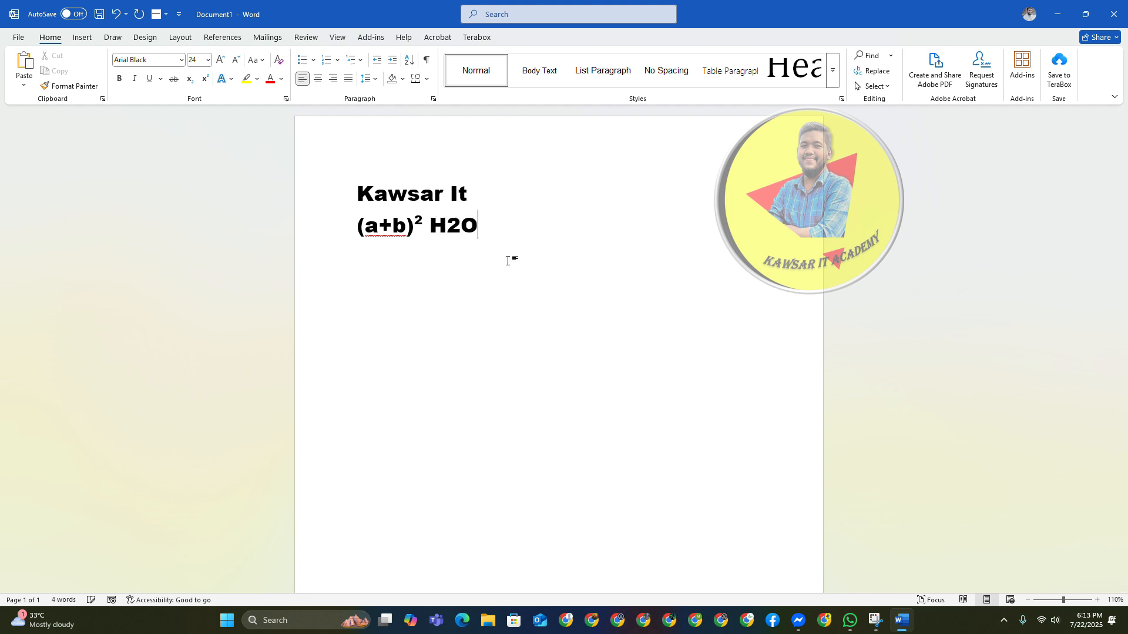
Format the "2" in "H2O" as subscript
{"action": "left_click_drag", "start_coordinate": [457, 226], "coordinate": [446, 227]}
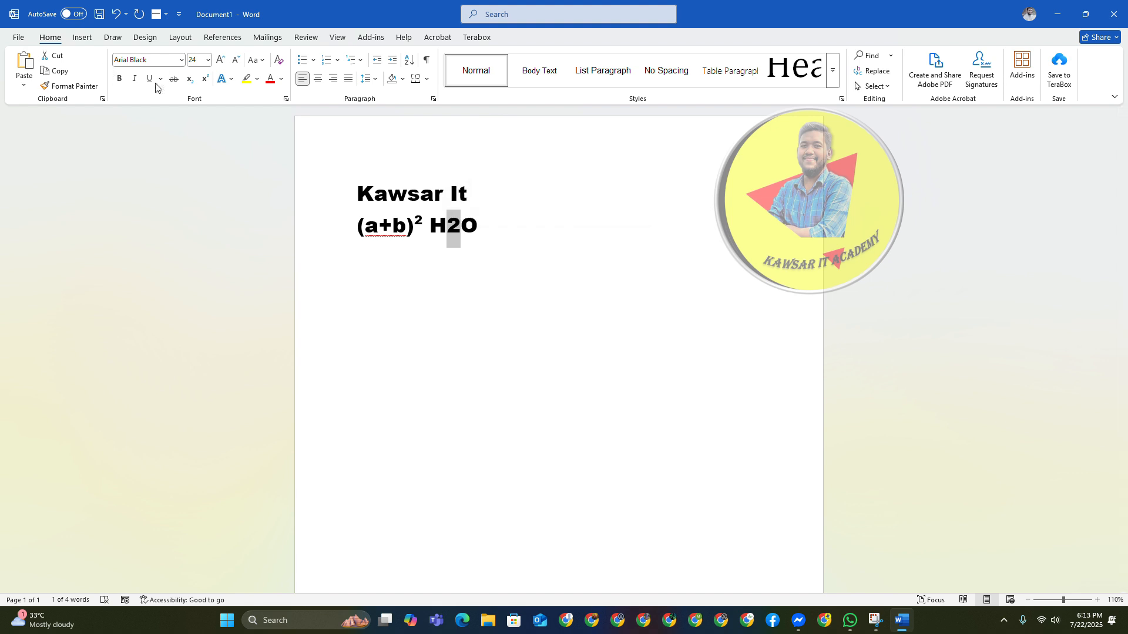
{"action": "left_click", "coordinate": [189, 79]}
{"action": "left_click", "coordinate": [548, 233]}
Insert a comma between the squared expression and the water formula on the second line
{"action": "left_click", "coordinate": [424, 235]}
{"action": "left_click", "coordinate": [431, 232]}
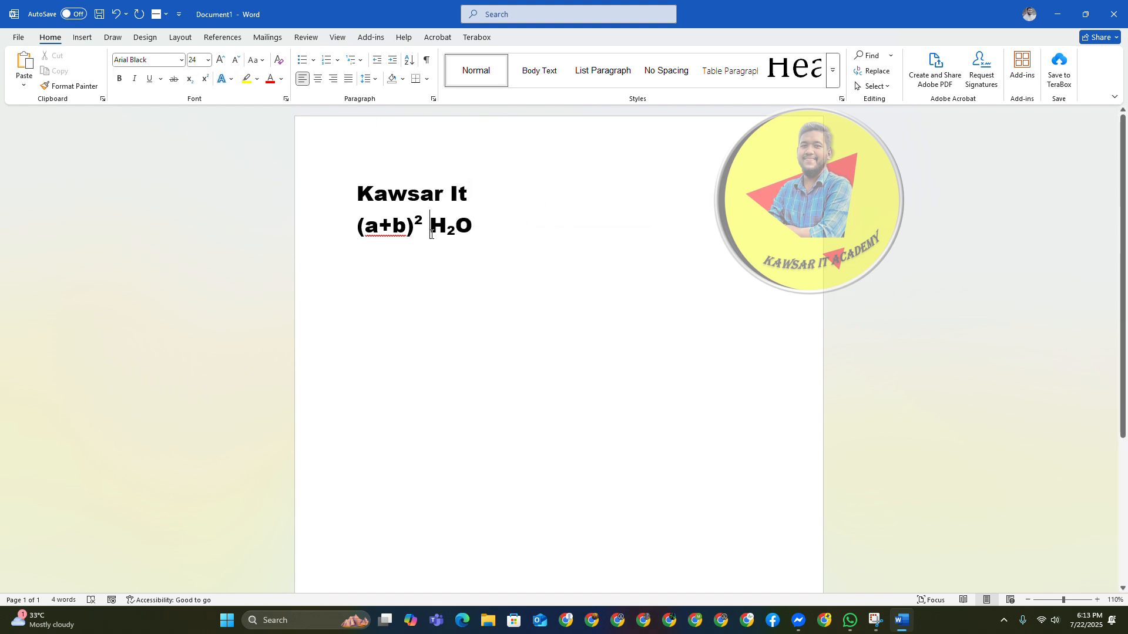
{"action": "type", "text": ","}
{"action": "left_click", "coordinate": [566, 221]}
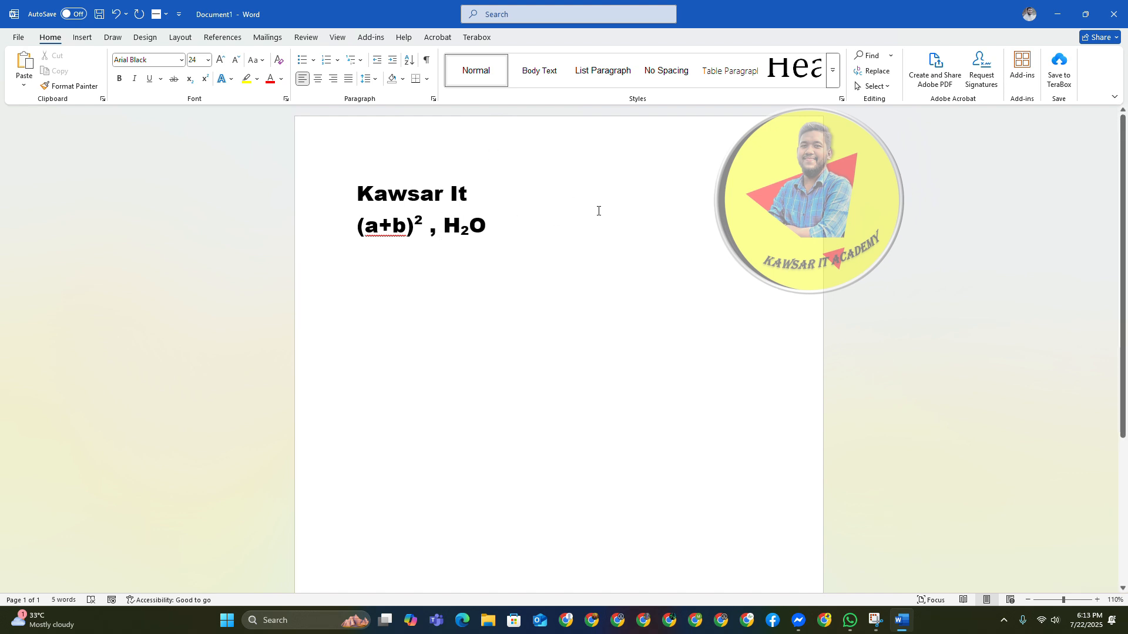
Apply a blue text effect to the line "Kawsar It" and replace it with the light outlined effect in the first row
{"action": "left_click_drag", "start_coordinate": [354, 187], "coordinate": [511, 194]}
{"action": "left_click", "coordinate": [224, 80]}
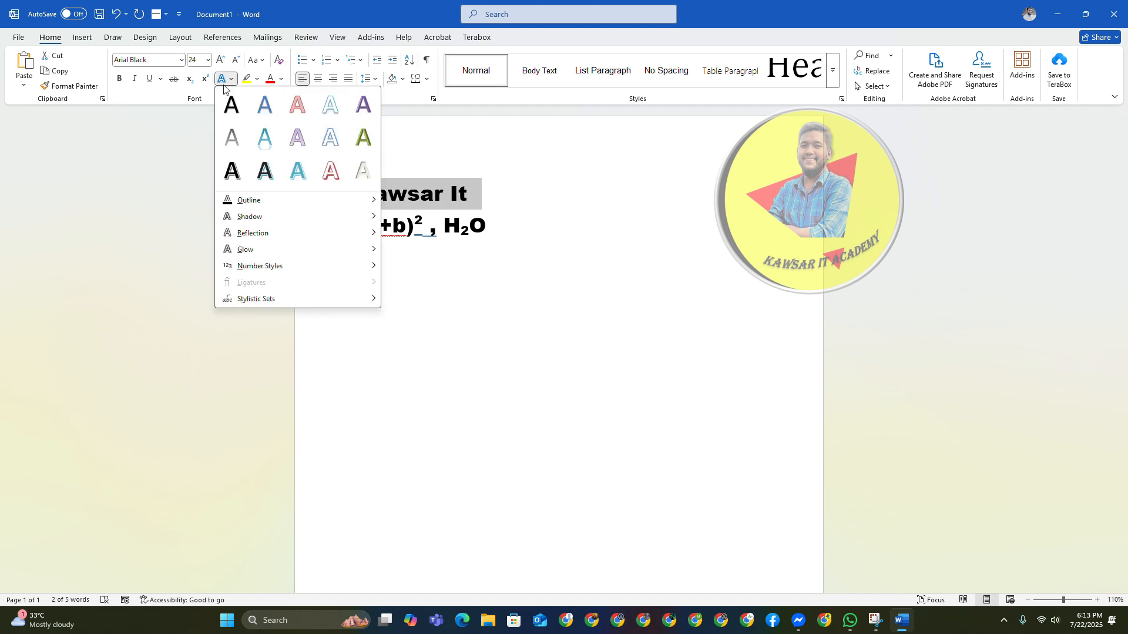
{"action": "left_click", "coordinate": [272, 110]}
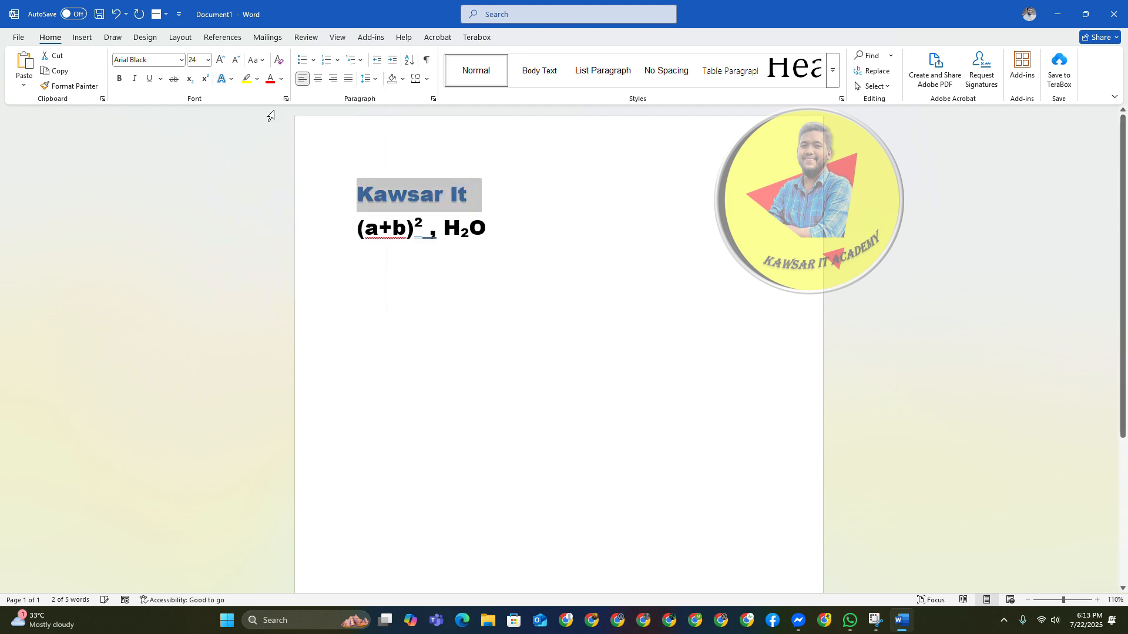
{"action": "left_click", "coordinate": [223, 78]}
{"action": "left_click", "coordinate": [323, 111]}
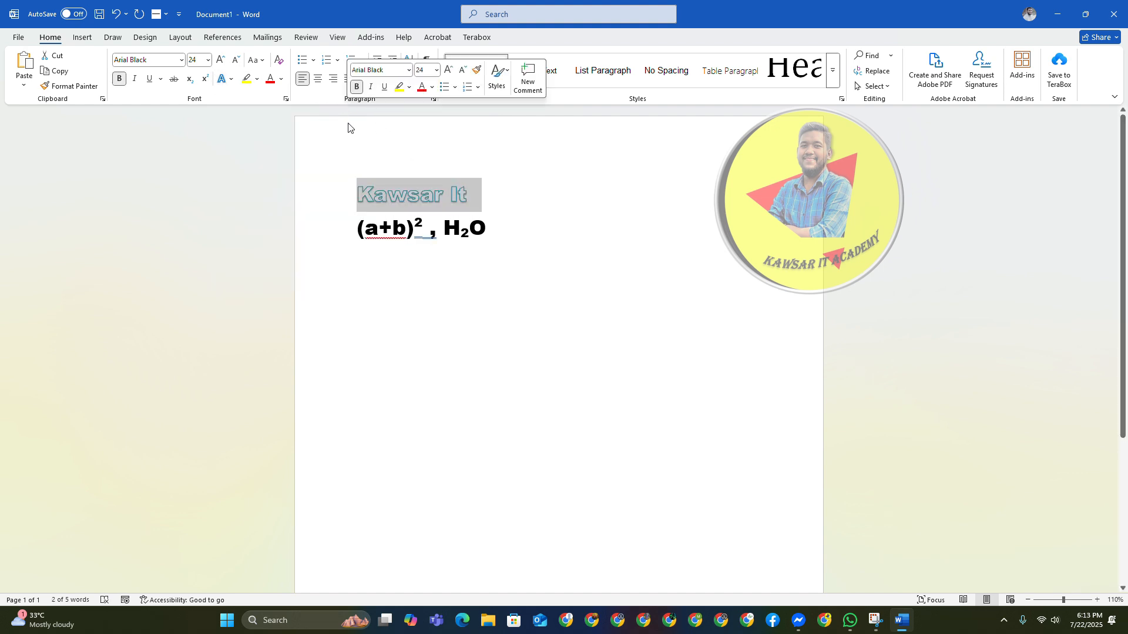
Highlight the line "Kawsar It" in yellow and recolor the highlight to green
{"action": "left_click", "coordinate": [243, 82]}
{"action": "left_click", "coordinate": [256, 79]}
{"action": "left_click", "coordinate": [262, 117]}
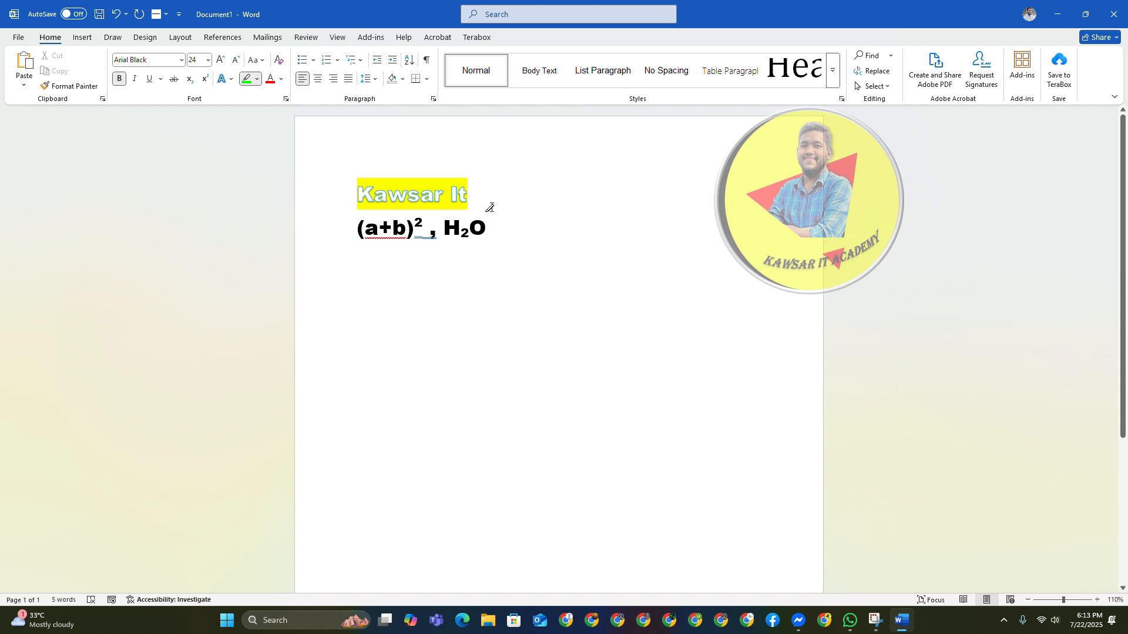
{"action": "left_click_drag", "start_coordinate": [468, 186], "coordinate": [358, 182]}
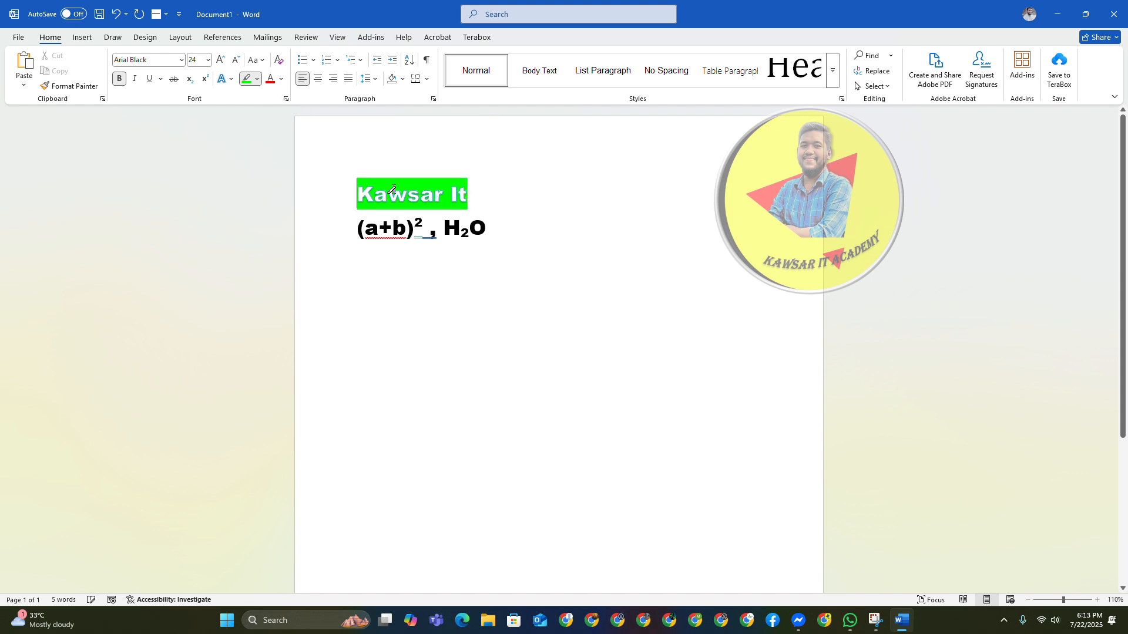
Remove the highlight from "Kawsar It" by applying No Color, and turn the highlighter off
{"action": "left_click", "coordinate": [257, 79]}
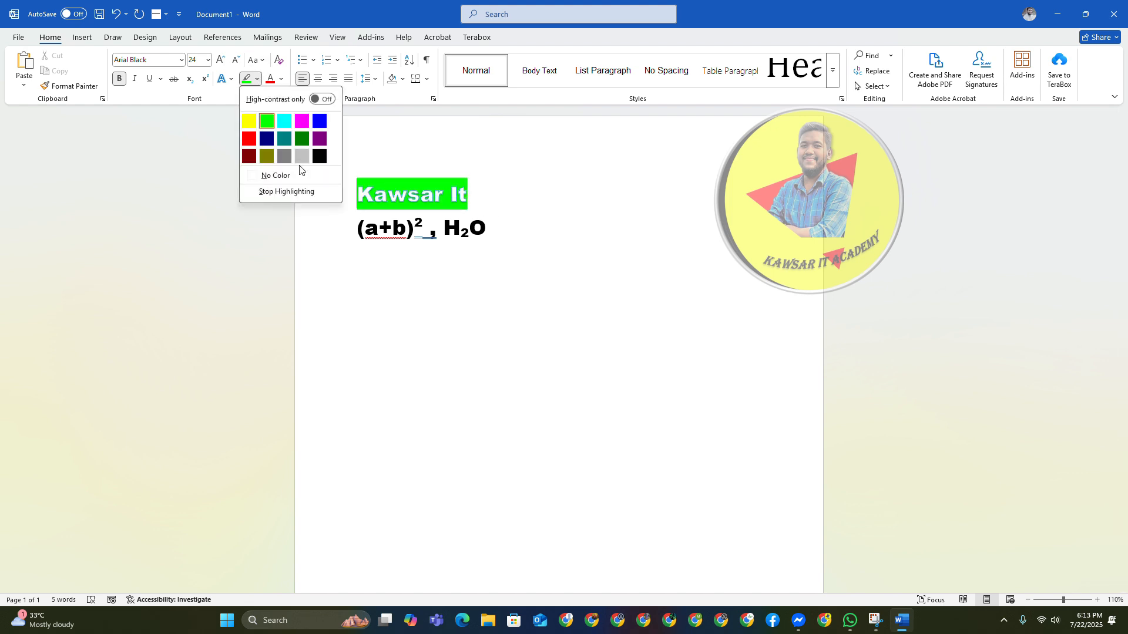
{"action": "left_click", "coordinate": [265, 175]}
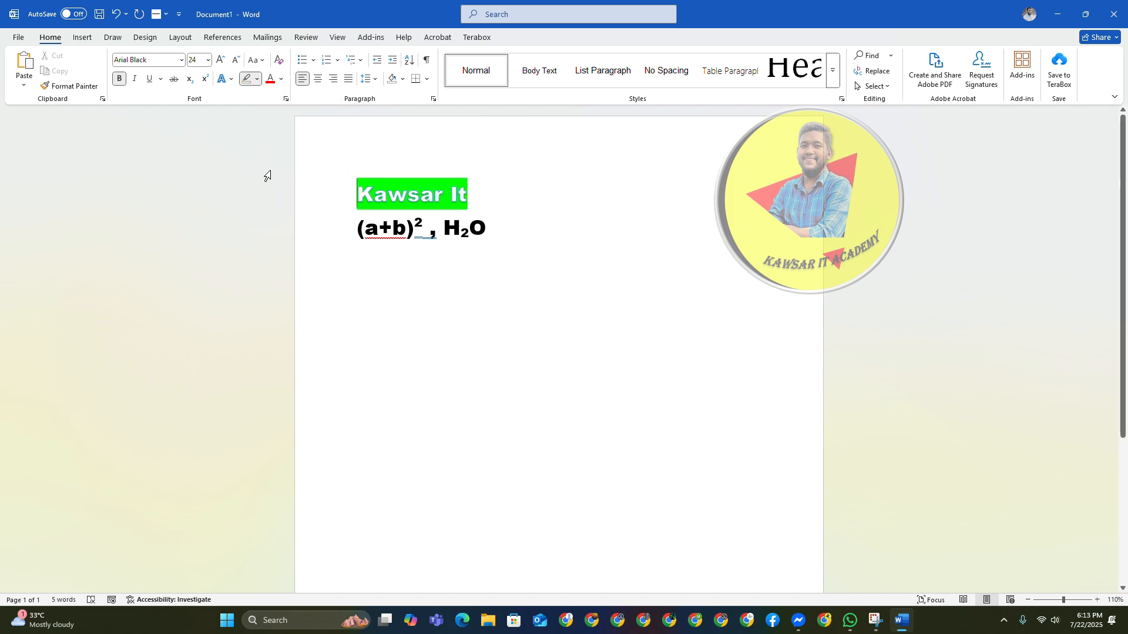
{"action": "left_click_drag", "start_coordinate": [359, 186], "coordinate": [470, 206]}
{"action": "left_click", "coordinate": [246, 79]}
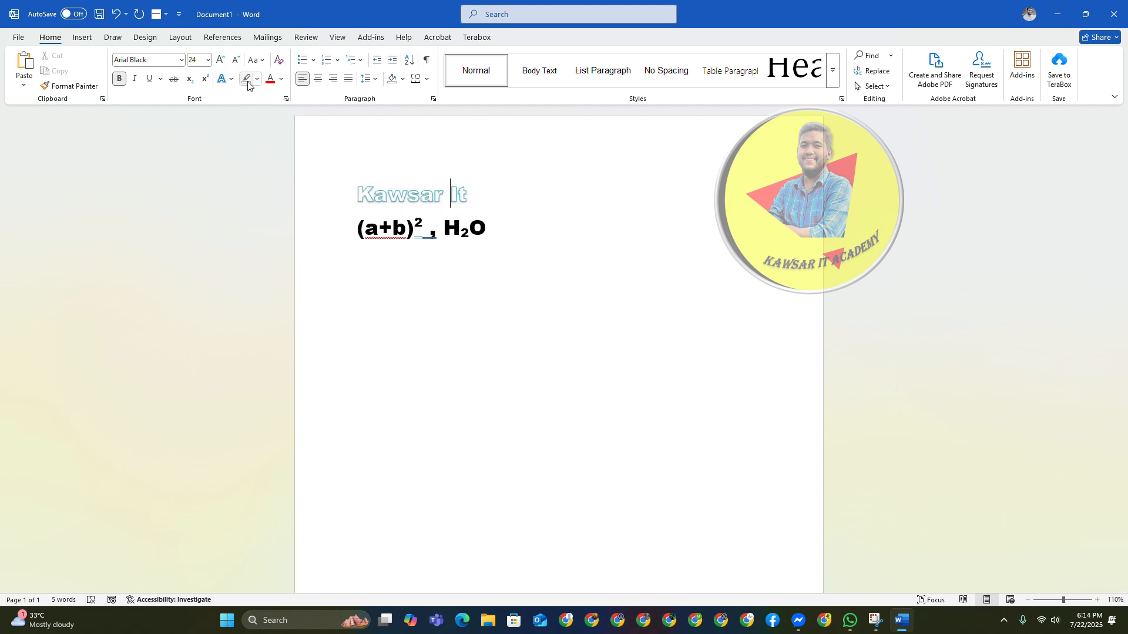
Change the font color of the line "Kawsar It" to the darkest orange theme shade
{"action": "left_click_drag", "start_coordinate": [470, 188], "coordinate": [333, 176]}
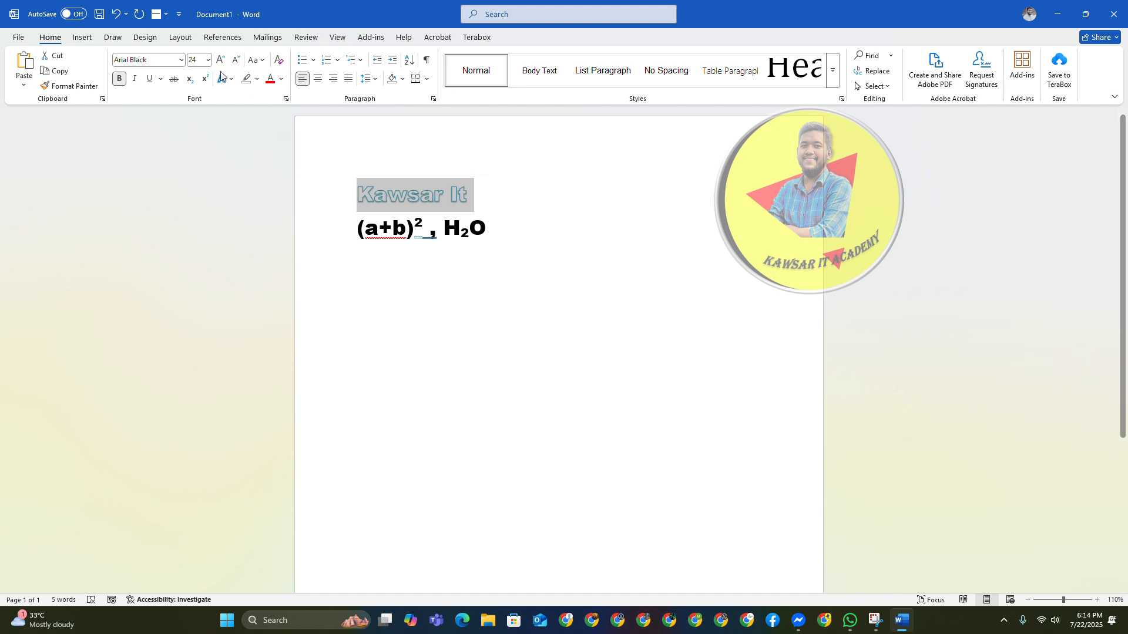
{"action": "left_click", "coordinate": [280, 79]}
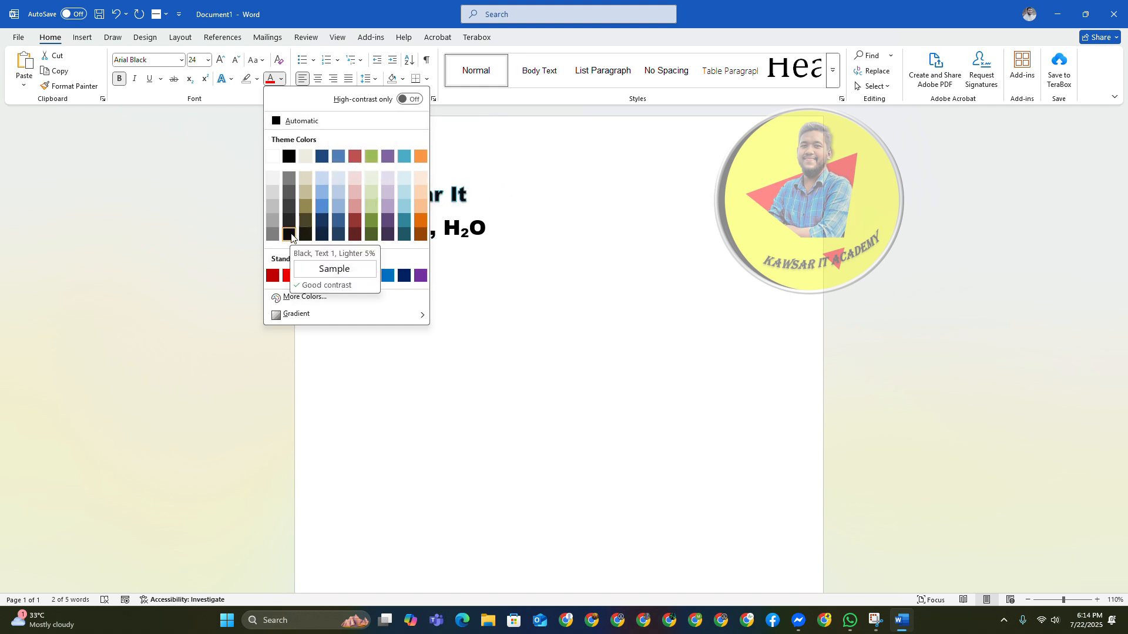
{"action": "left_click", "coordinate": [418, 235]}
{"action": "left_click", "coordinate": [477, 196]}
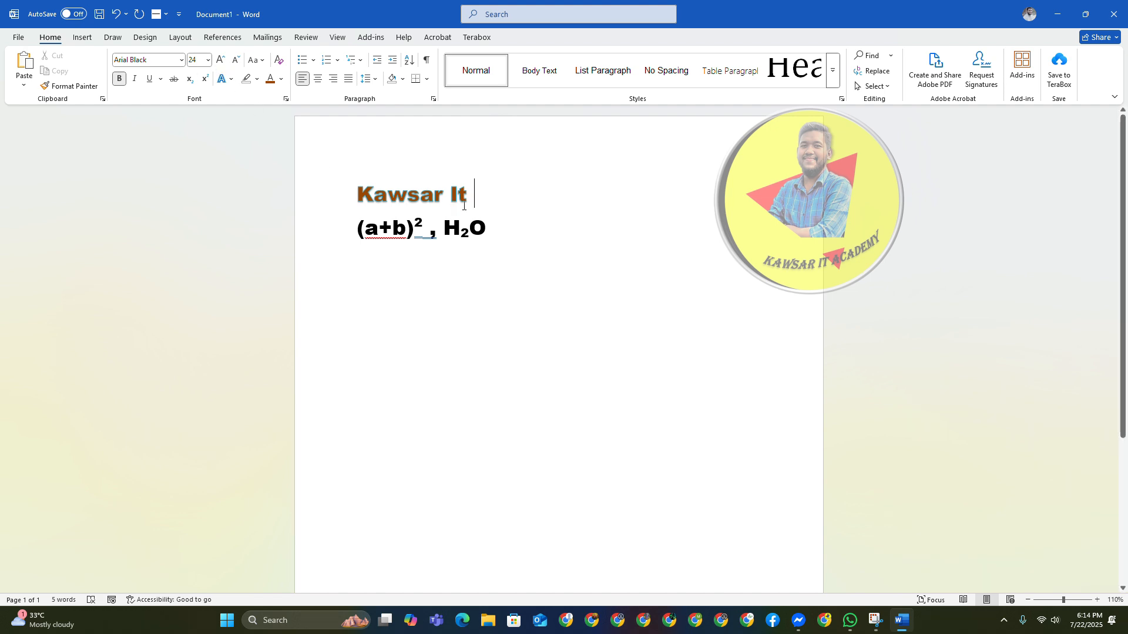
Apply the plain black text effect to the line "Kawsar It"
{"action": "left_click", "coordinate": [295, 176]}
{"action": "left_click", "coordinate": [232, 81]}
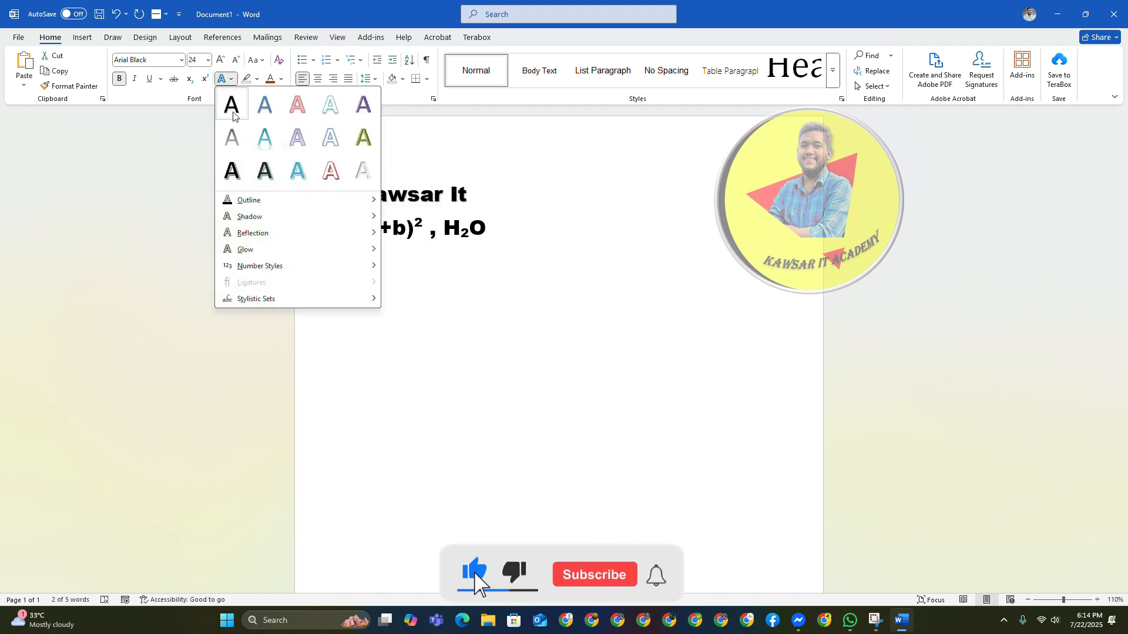
{"action": "left_click", "coordinate": [232, 105]}
{"action": "left_click", "coordinate": [478, 195]}
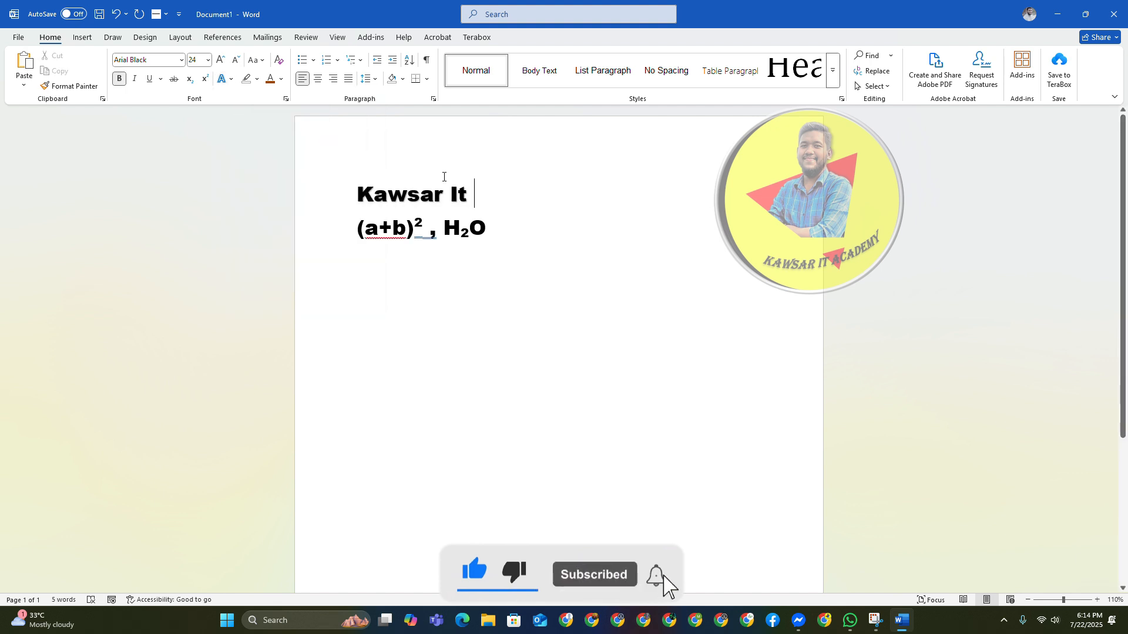
Set the font color of the line "Kawsar It" to Automatic
{"action": "left_click_drag", "start_coordinate": [478, 196], "coordinate": [317, 168]}
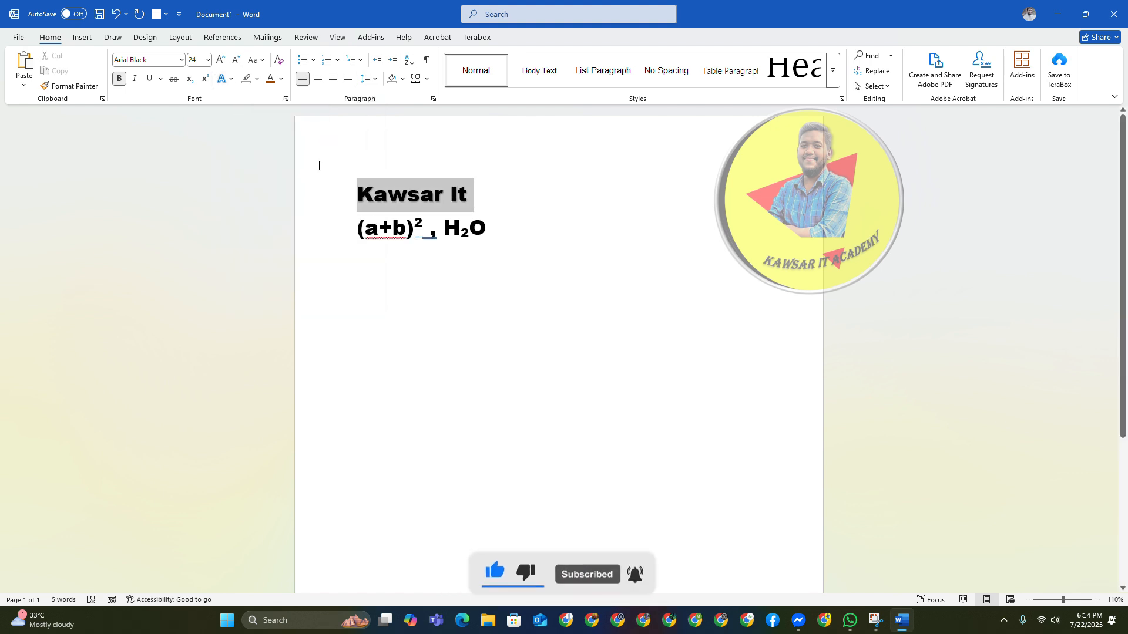
{"action": "left_click", "coordinate": [281, 79]}
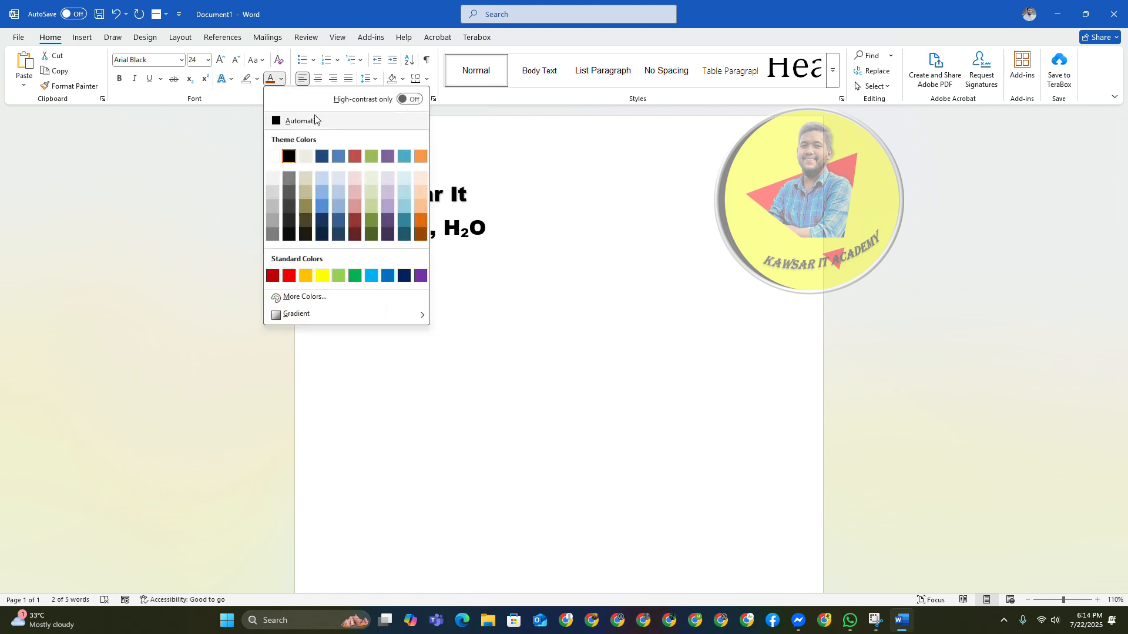
{"action": "left_click", "coordinate": [290, 121]}
{"action": "left_click", "coordinate": [280, 82]}
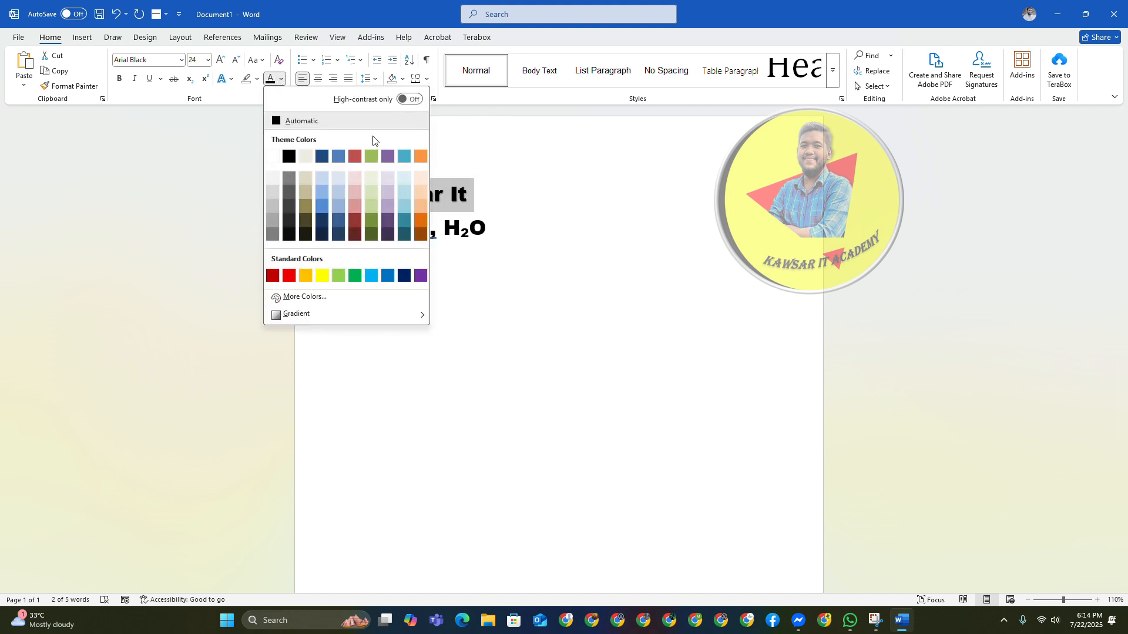
{"action": "left_click", "coordinate": [486, 155]}
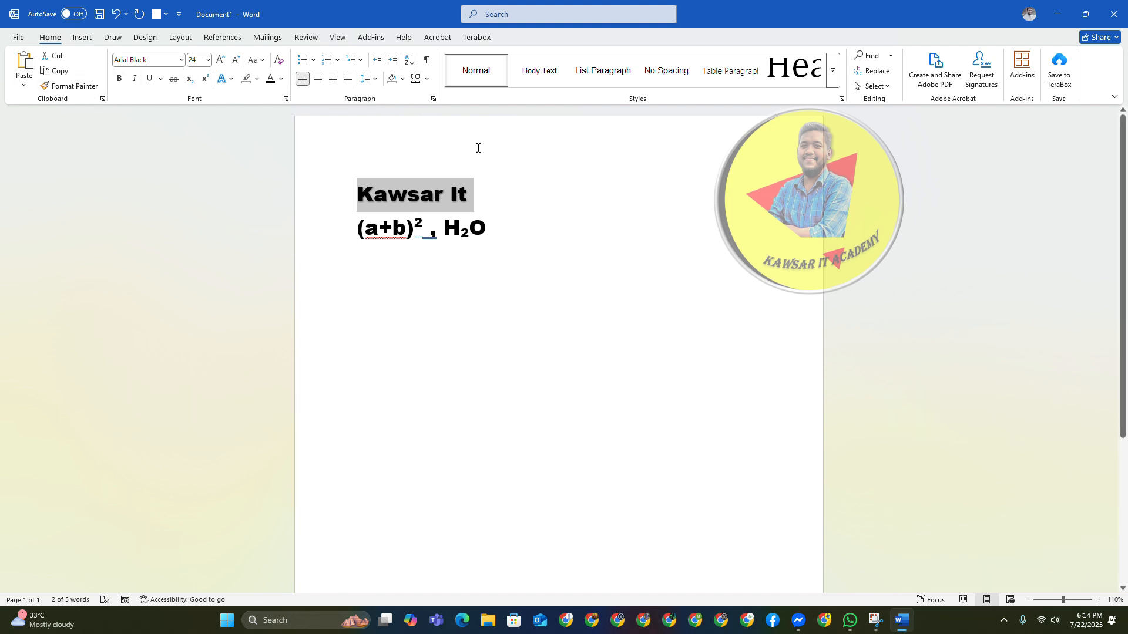
Try justified, centered and right alignment on the selected line "Kawsar It", and return it to left alignment
{"action": "left_click", "coordinate": [452, 203]}
{"action": "left_click_drag", "start_coordinate": [495, 199], "coordinate": [371, 192]}
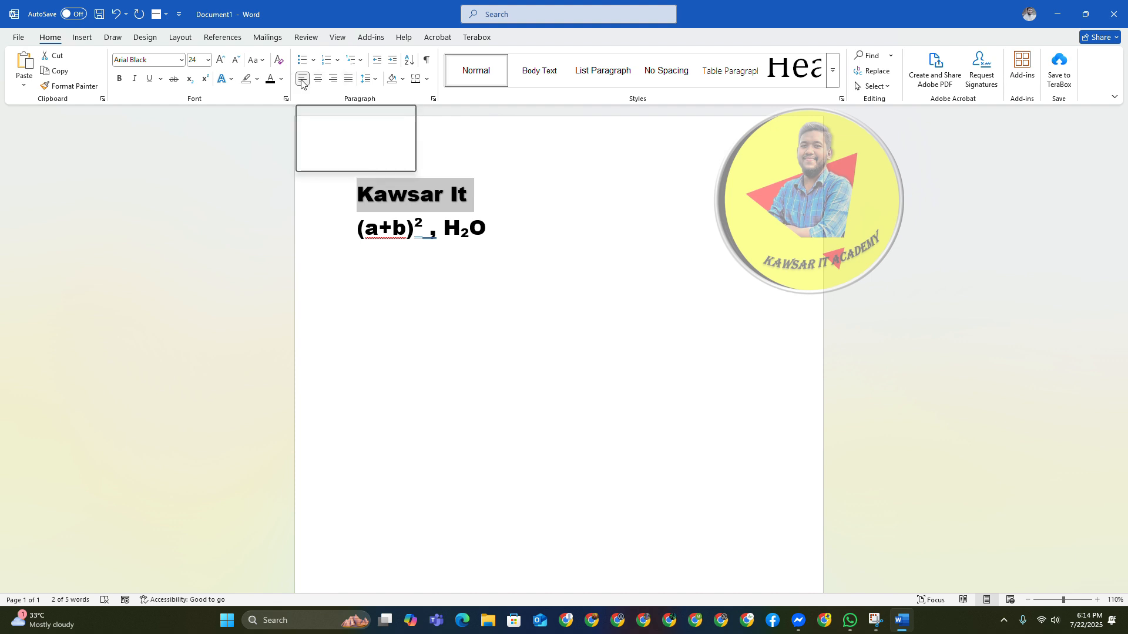
{"action": "key", "text": "ctrl+j"}
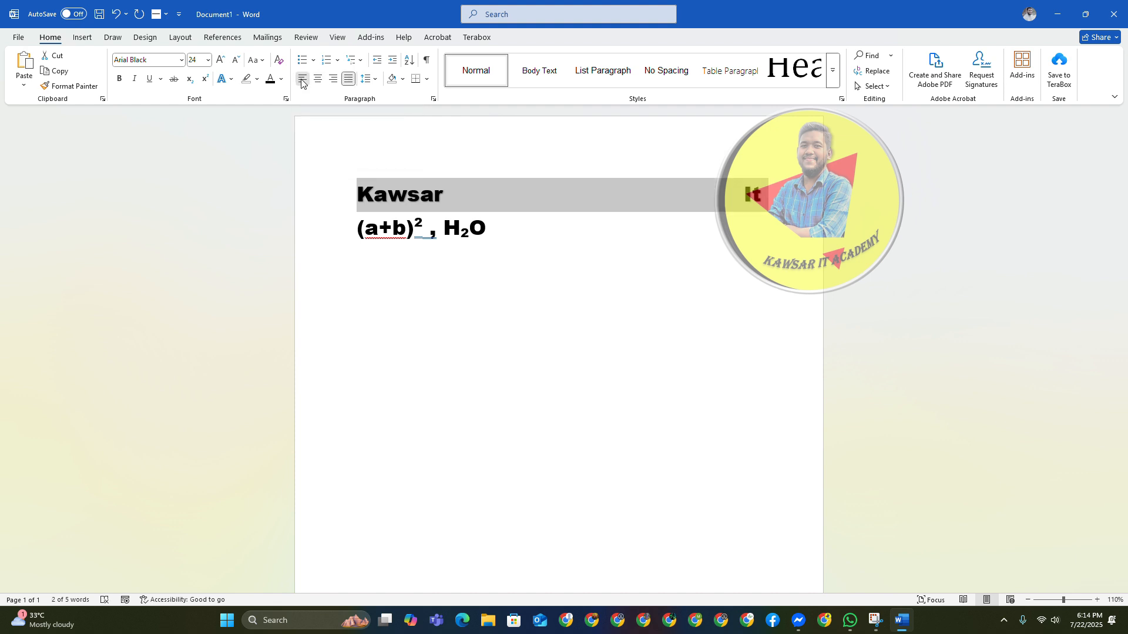
{"action": "left_click", "coordinate": [302, 80]}
{"action": "left_click", "coordinate": [317, 80]}
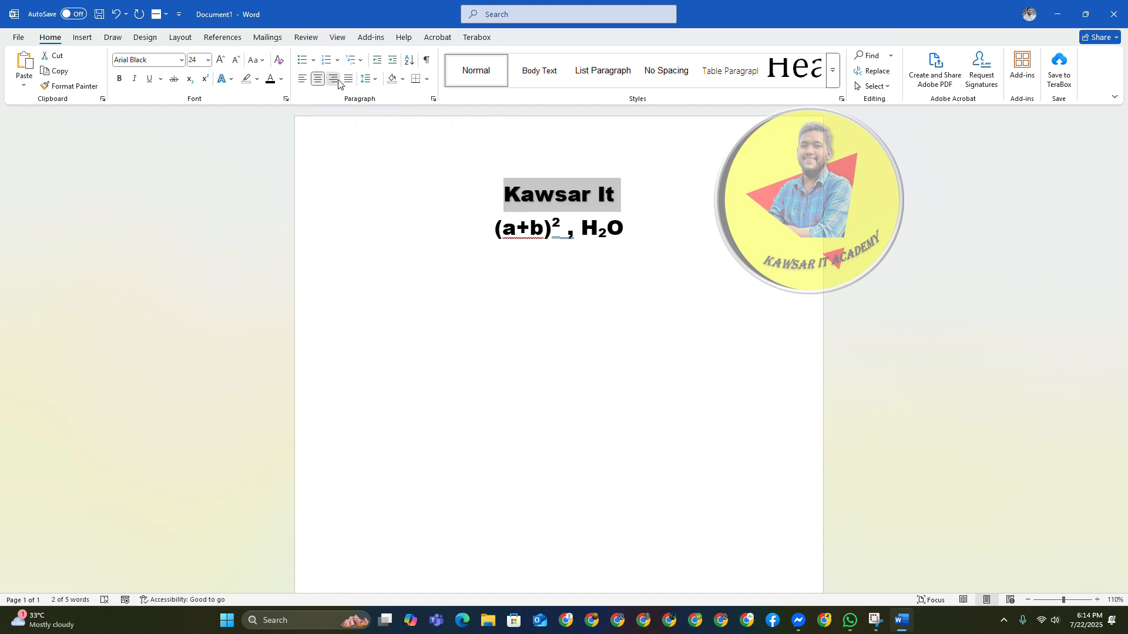
{"action": "left_click", "coordinate": [337, 80]}
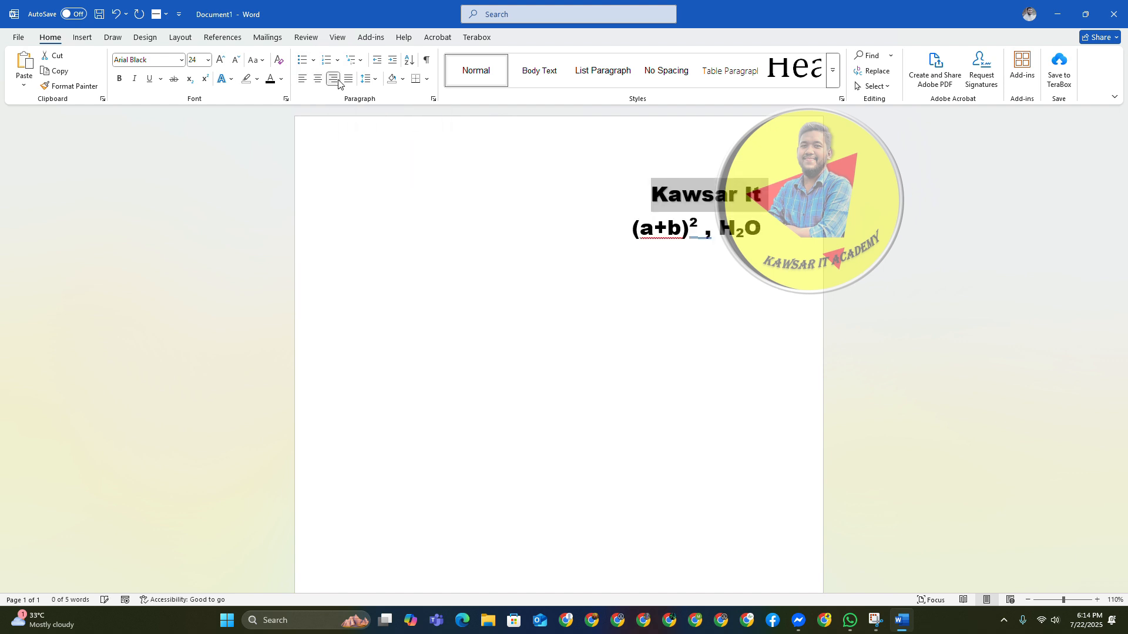
{"action": "left_click", "coordinate": [302, 79]}
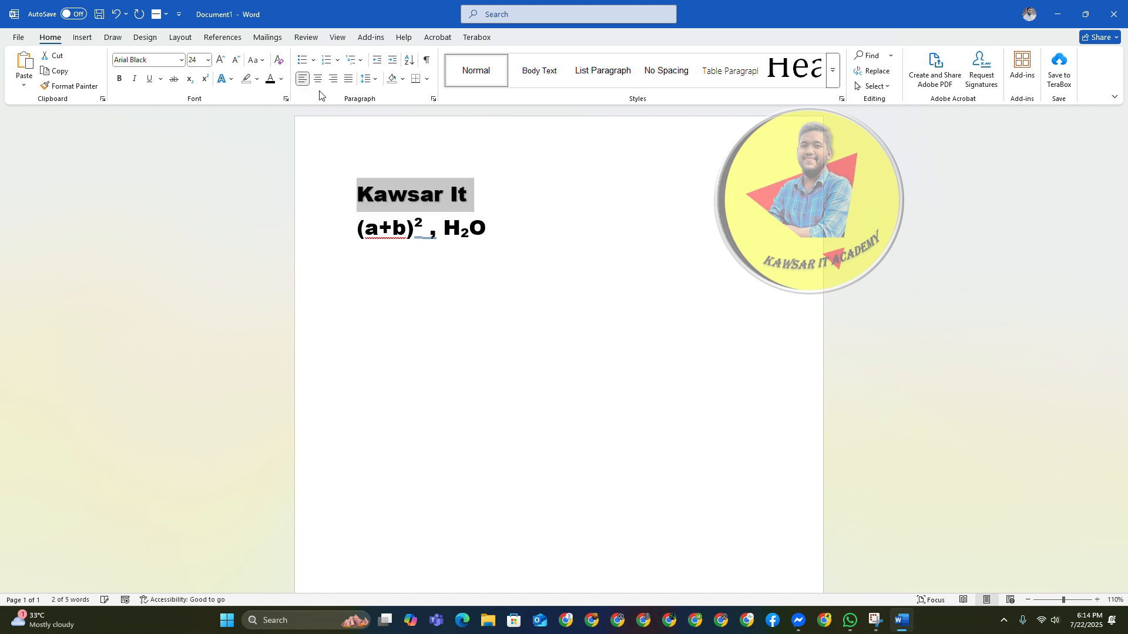
Turn justified alignment on and off again for the line "Kawsar It", and deselect the text
{"action": "left_click", "coordinate": [349, 81]}
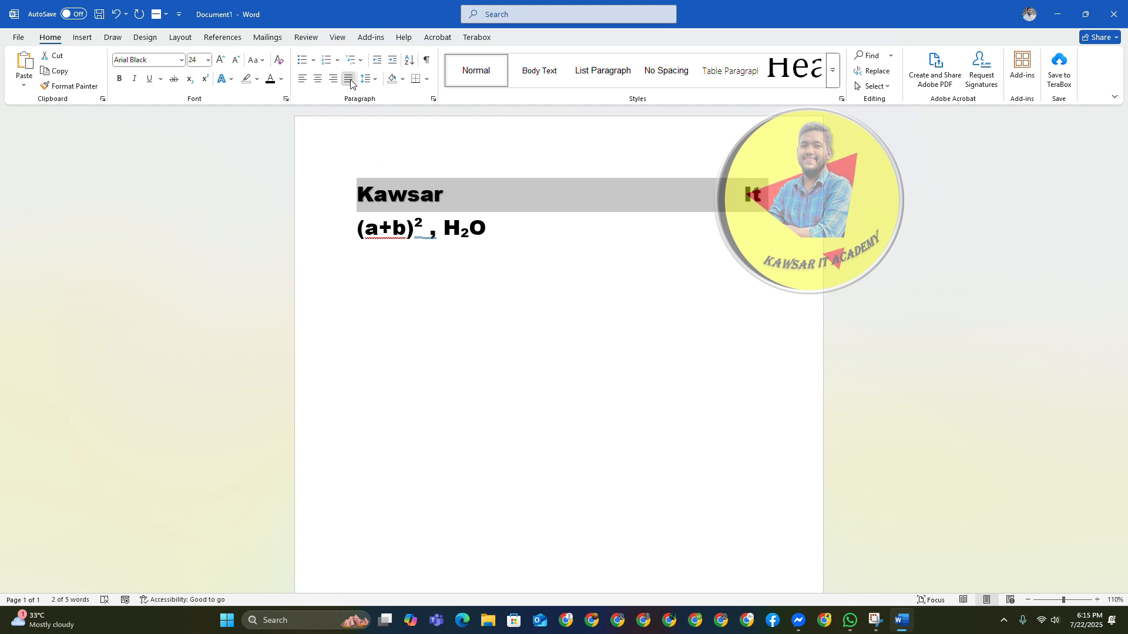
{"action": "left_click", "coordinate": [350, 82]}
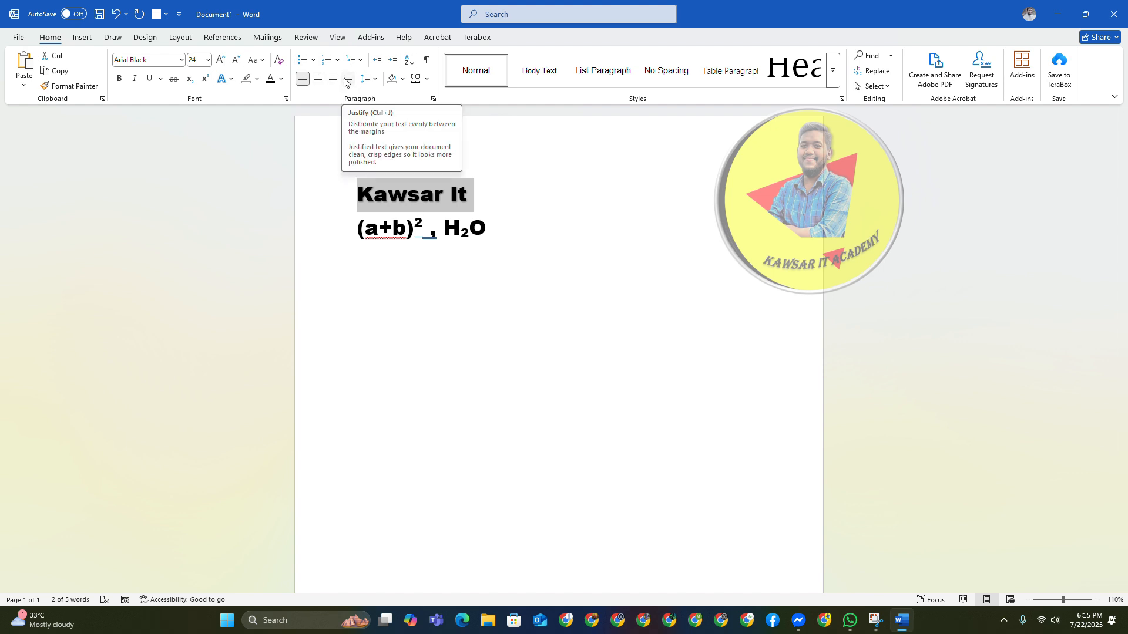
{"action": "left_click", "coordinate": [499, 189]}
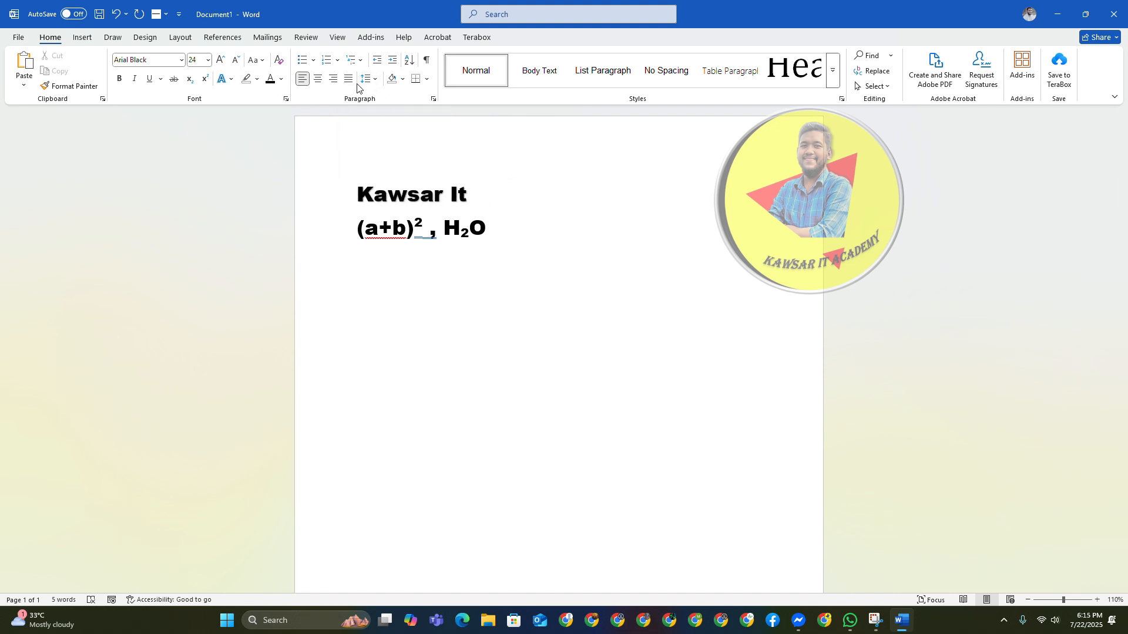
{"action": "left_click", "coordinate": [505, 19]}
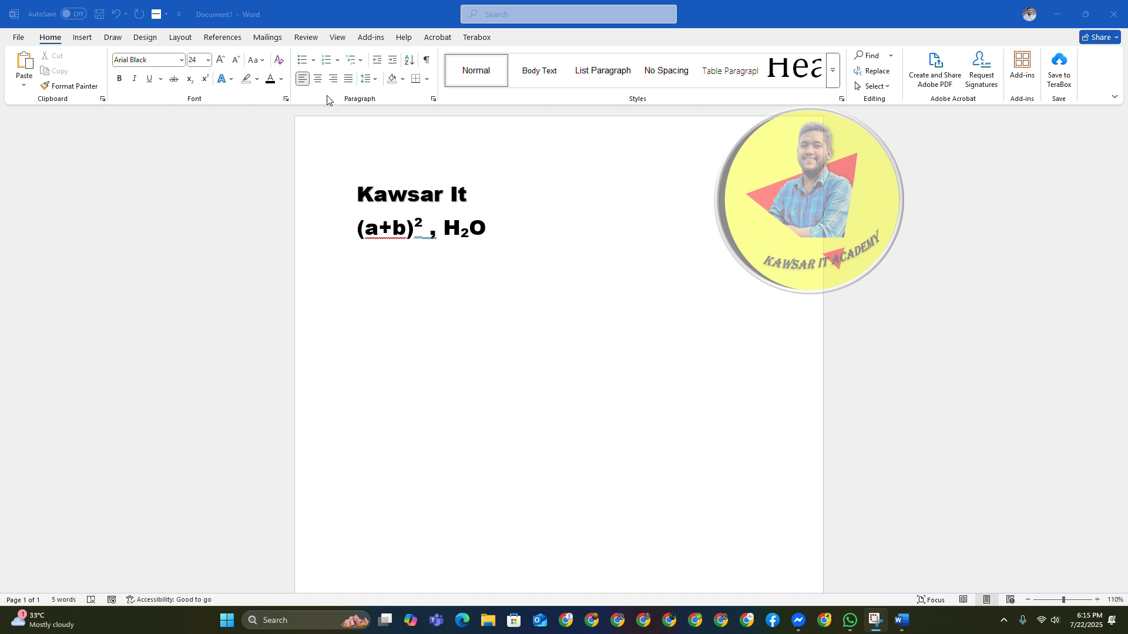
Make the line "Kawsar It" a bulleted item and change its bullet to the hollow diamond
{"action": "left_click", "coordinate": [357, 194]}
{"action": "left_click", "coordinate": [363, 193]}
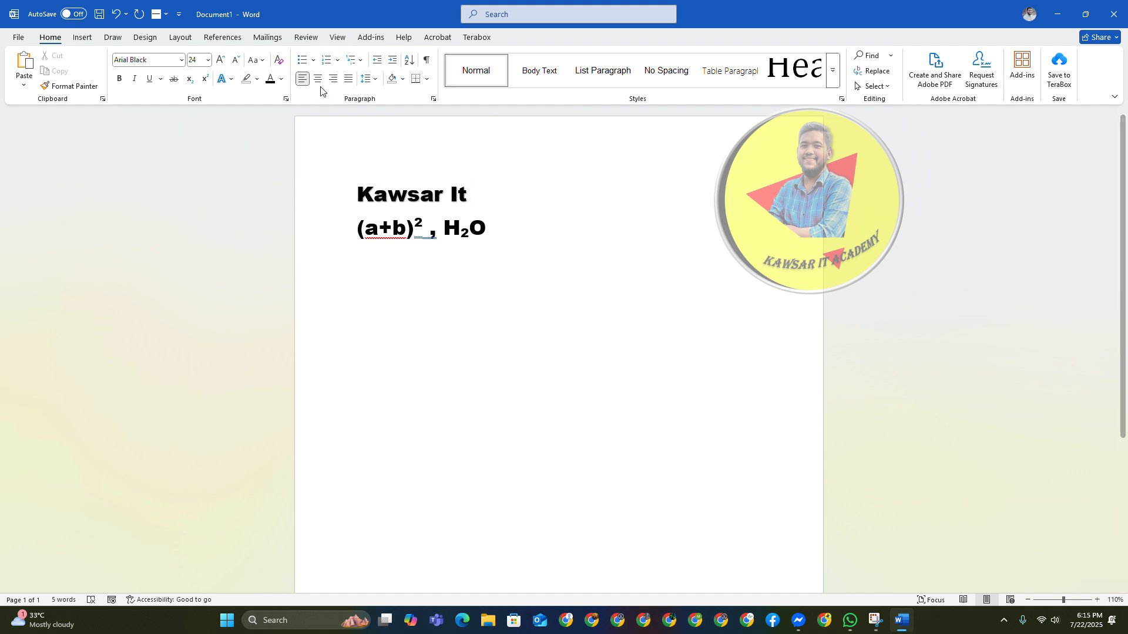
{"action": "left_click", "coordinate": [308, 62]}
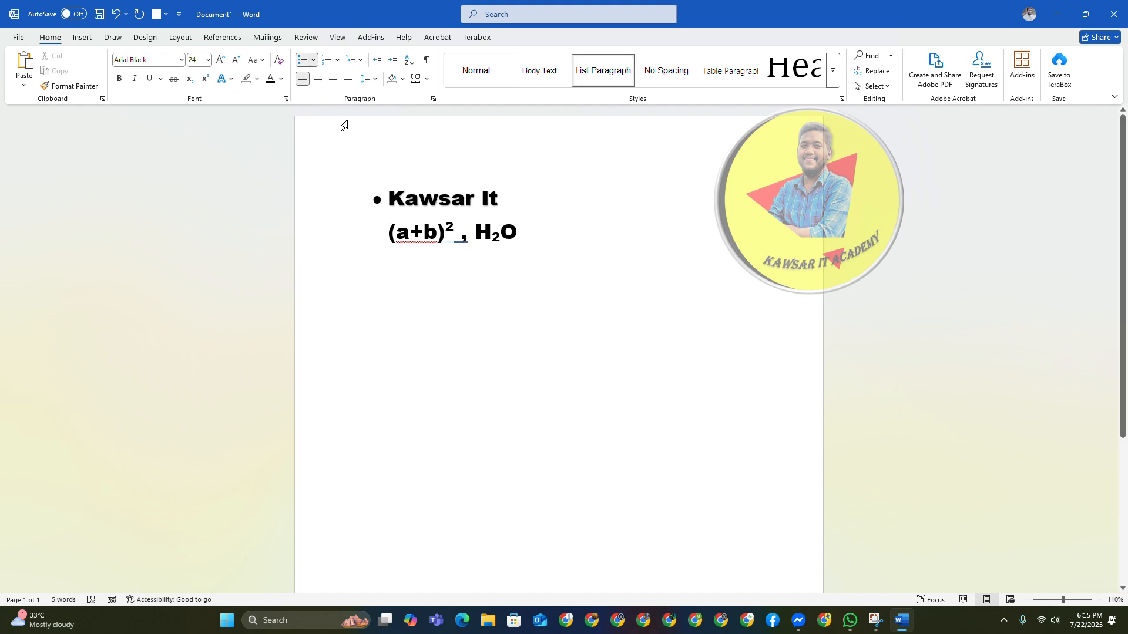
{"action": "left_click", "coordinate": [313, 60]}
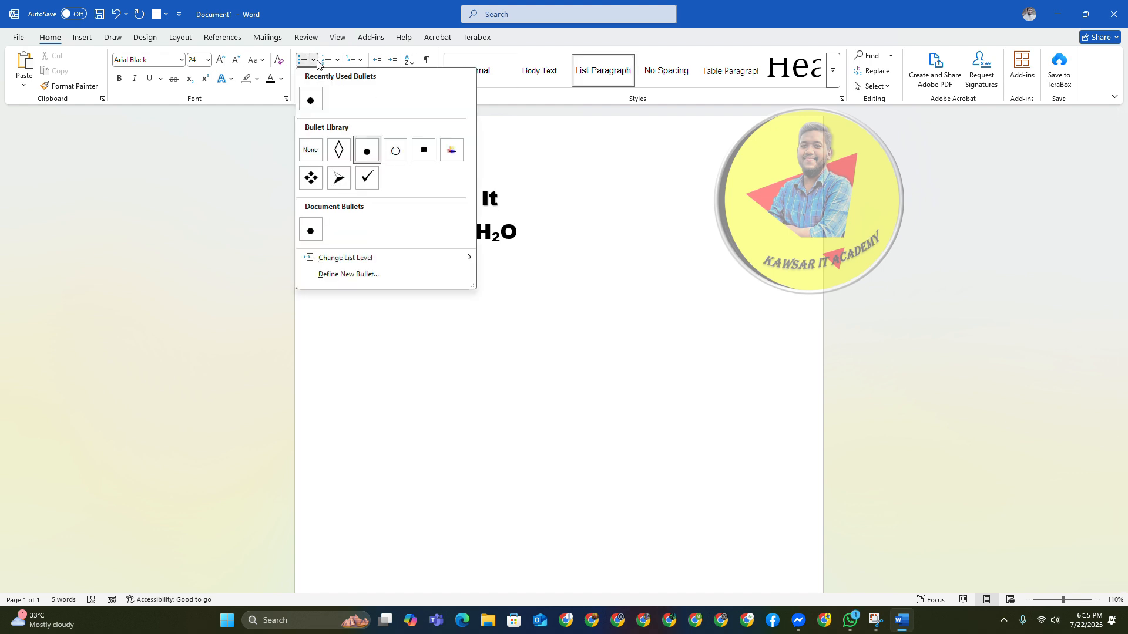
{"action": "left_click", "coordinate": [339, 150]}
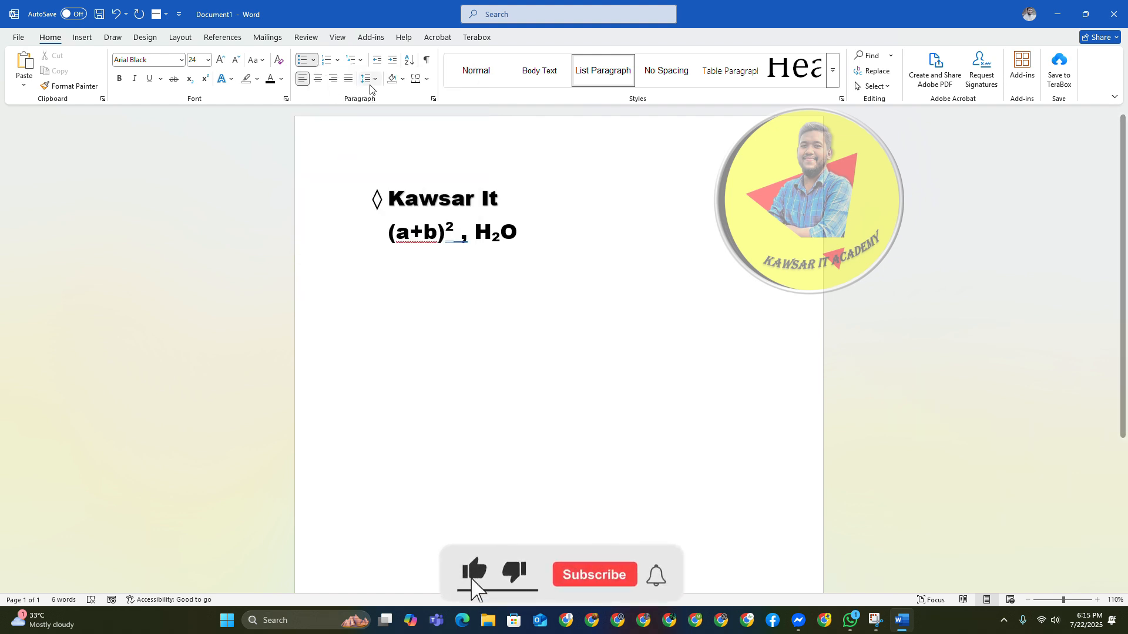
Replace the bullet on "Kawsar It" with 1. 2. 3. numbering, removing the number and applying it again
{"action": "left_click", "coordinate": [337, 61]}
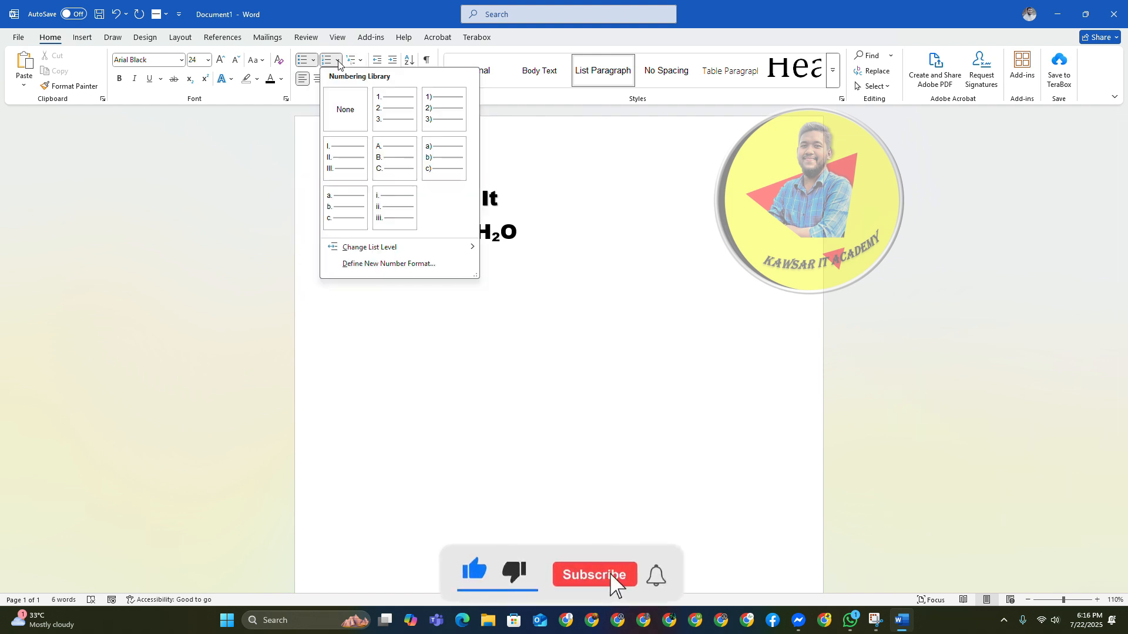
{"action": "left_click", "coordinate": [394, 109]}
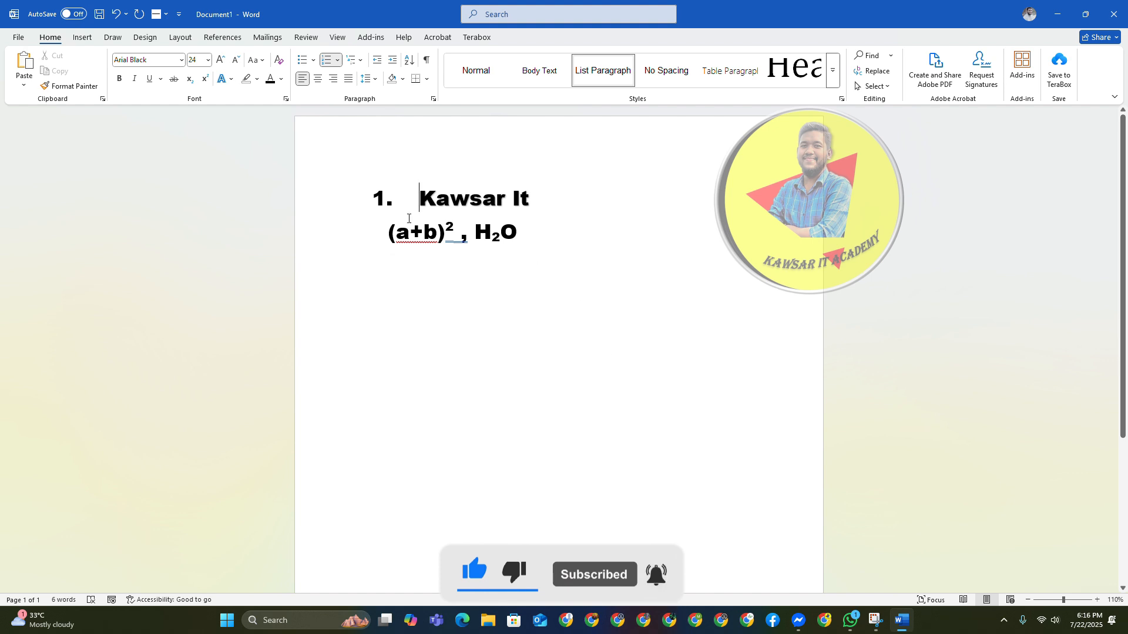
{"action": "key", "text": "BackSpace"}
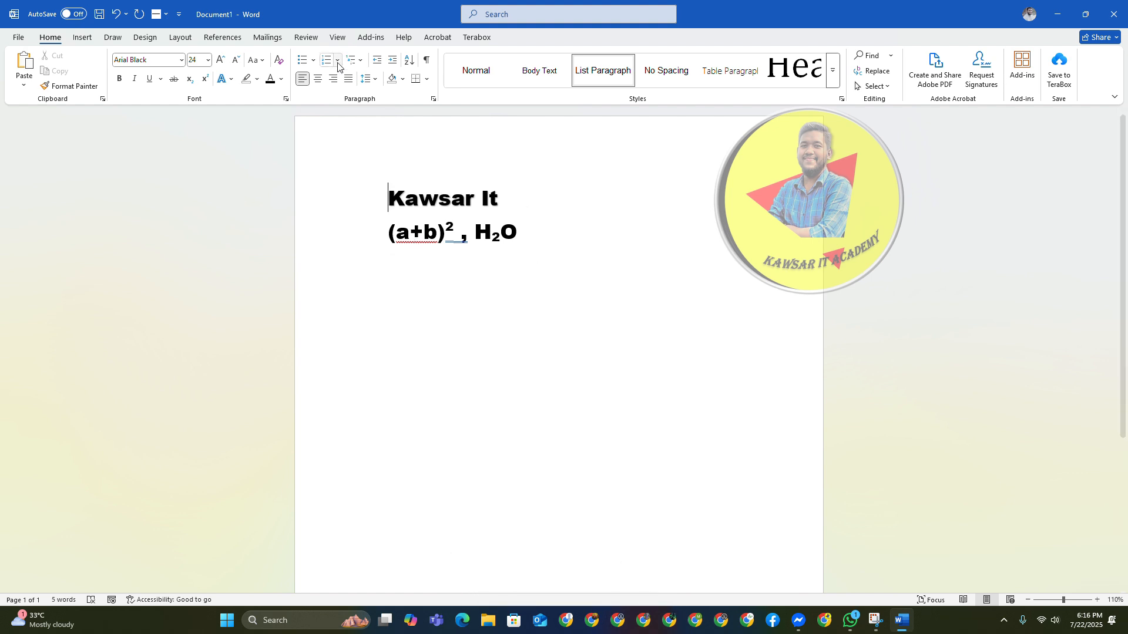
{"action": "left_click", "coordinate": [325, 62]}
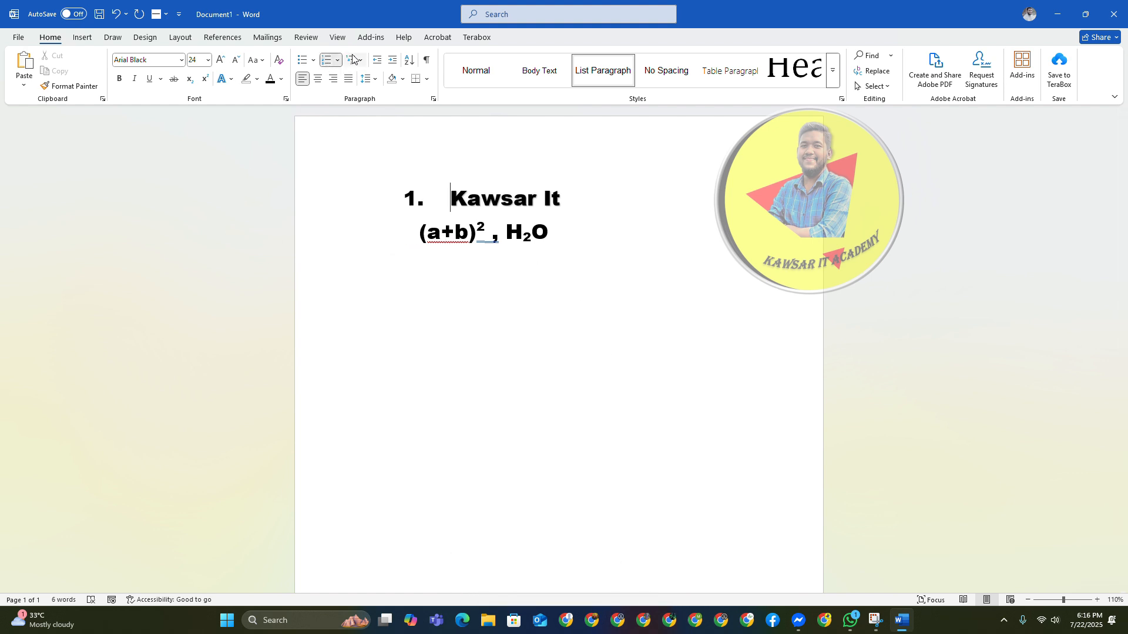
Apply the 1) a) i) multilevel list format to the line "Kawsar It"
{"action": "left_click", "coordinate": [353, 60]}
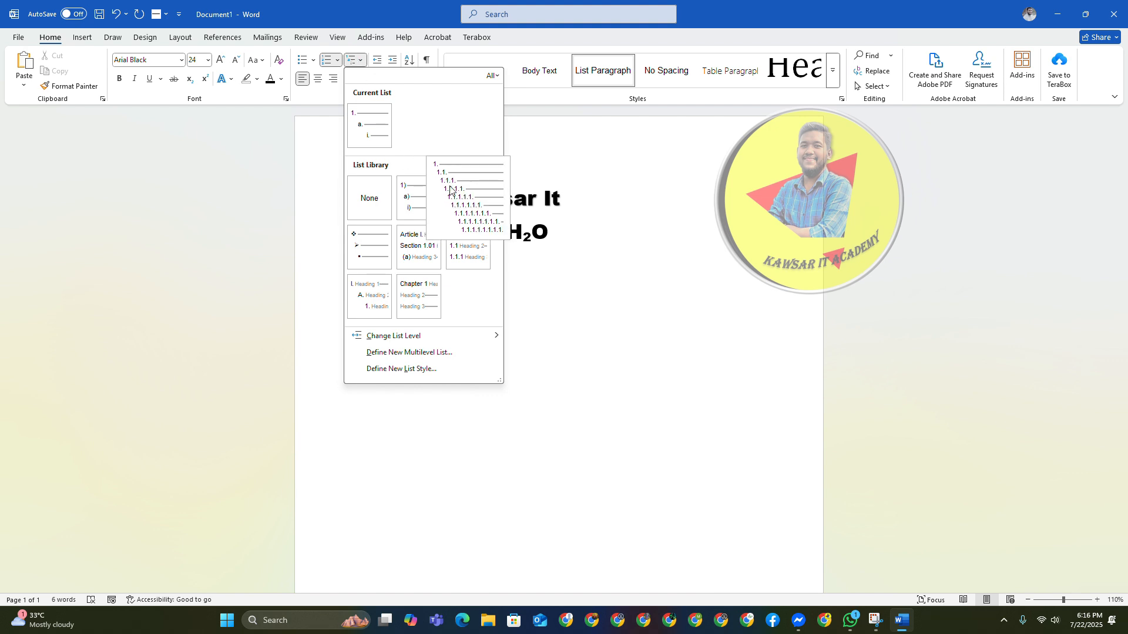
{"action": "mouse_move", "coordinate": [412, 199]}
{"action": "left_click", "coordinate": [419, 203]}
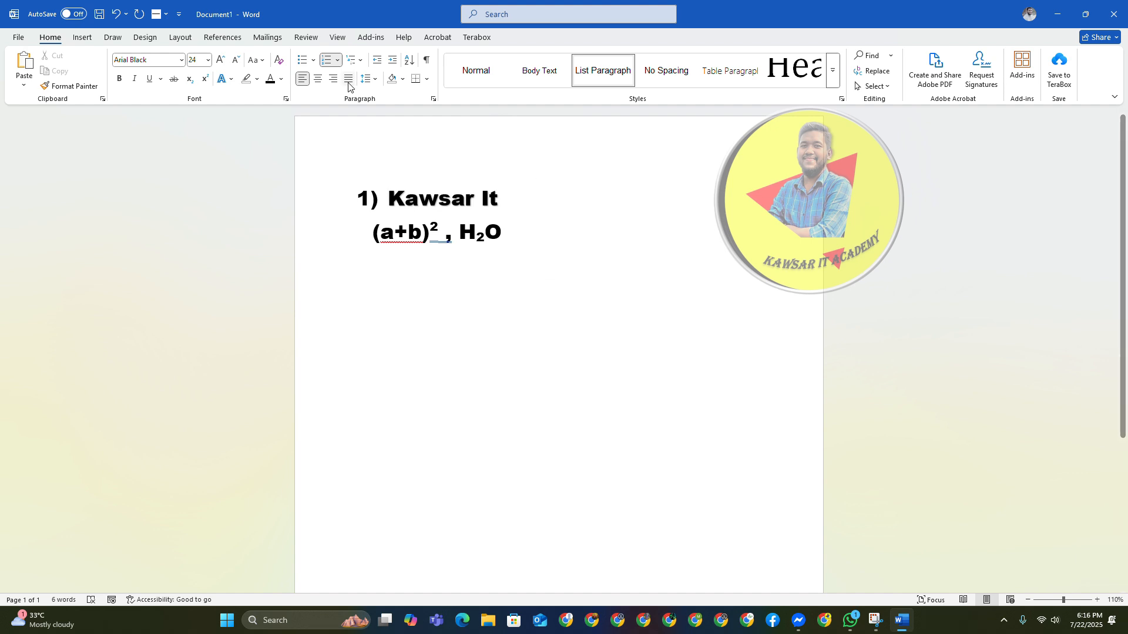
Add the list items "Jk" and "ui\" below "Kawsar It", followed by an empty item
{"action": "key", "text": "End"}
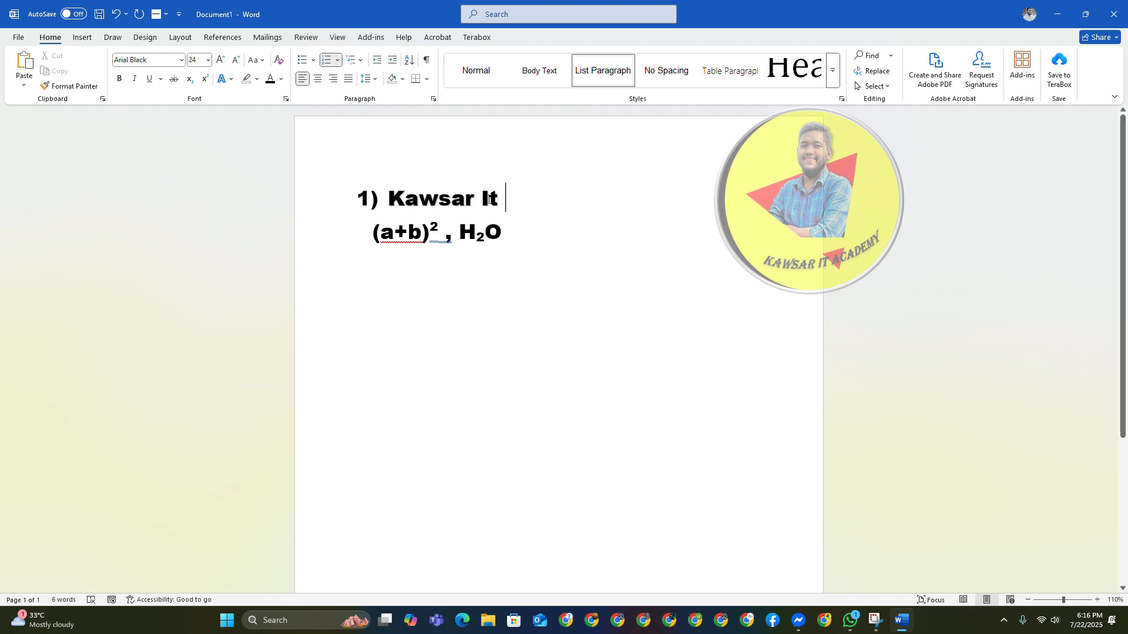
{"action": "key", "text": "Return"}
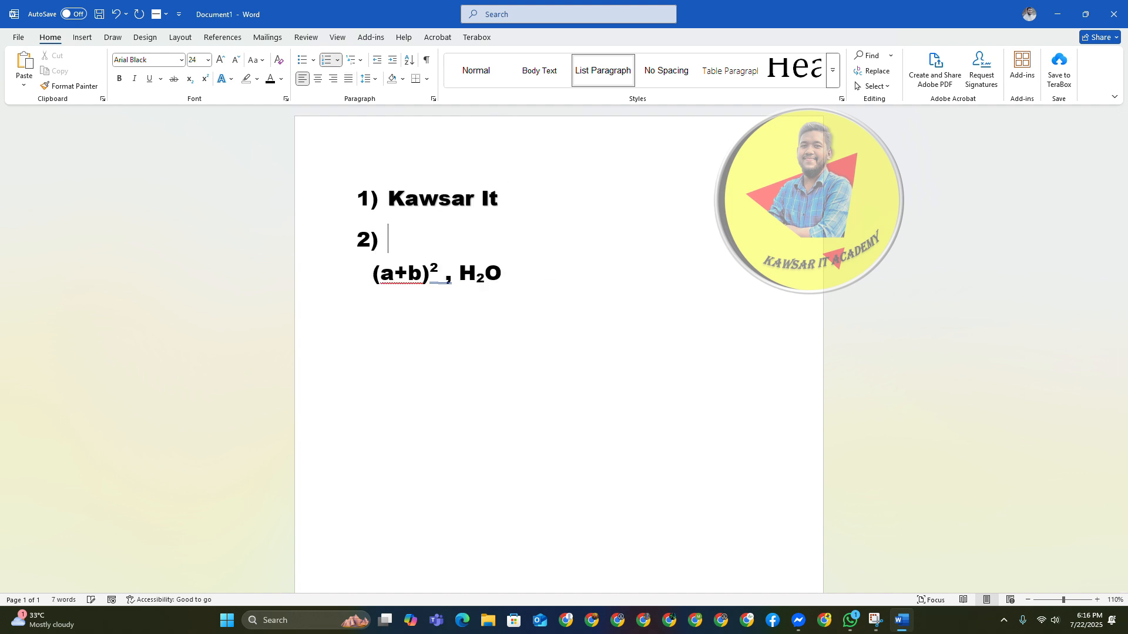
{"action": "type", "text": "Jk"}
{"action": "key", "text": "Return"}
{"action": "type", "text": "ui\\"}
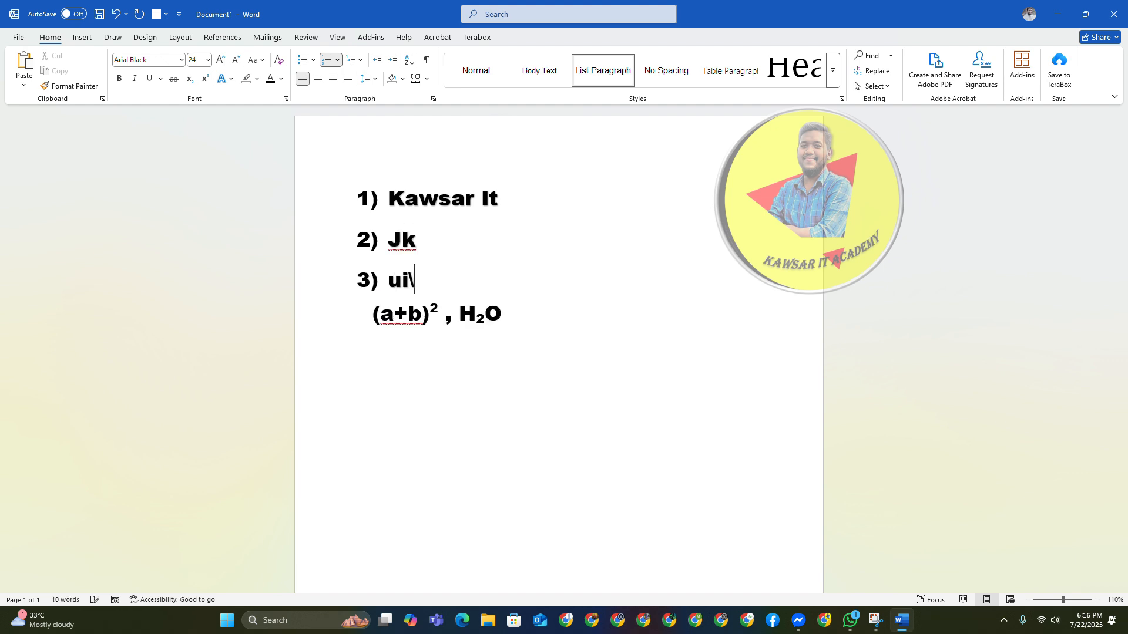
{"action": "key", "text": "Return"}
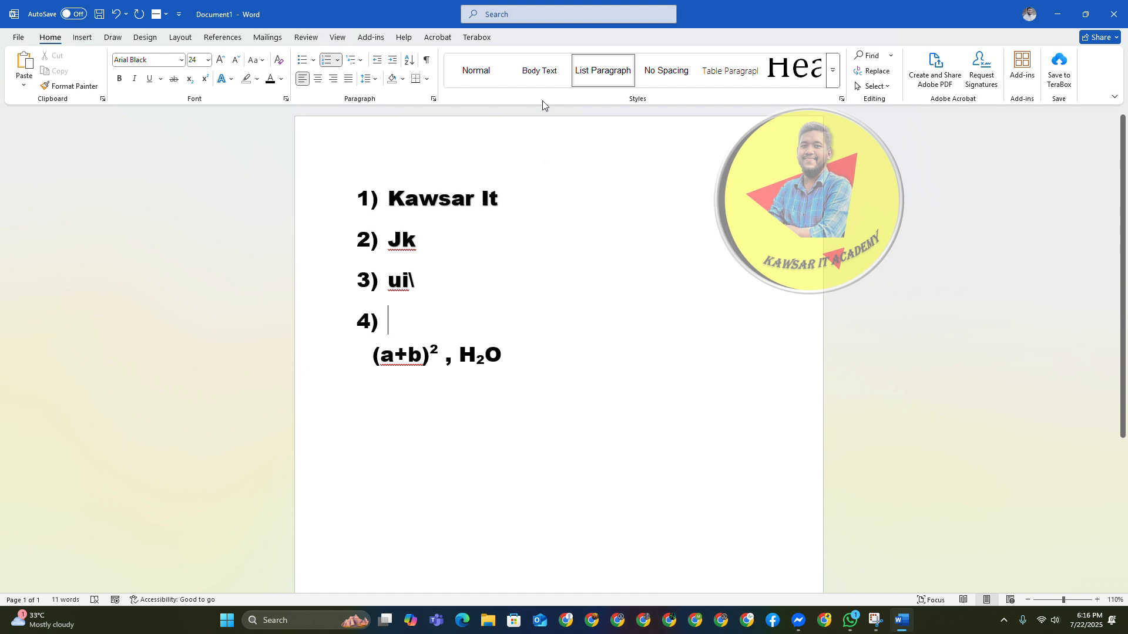
Turn off numbering for the empty item and enter the plain lines "oo" and "ff" there
{"action": "left_click", "coordinate": [329, 61]}
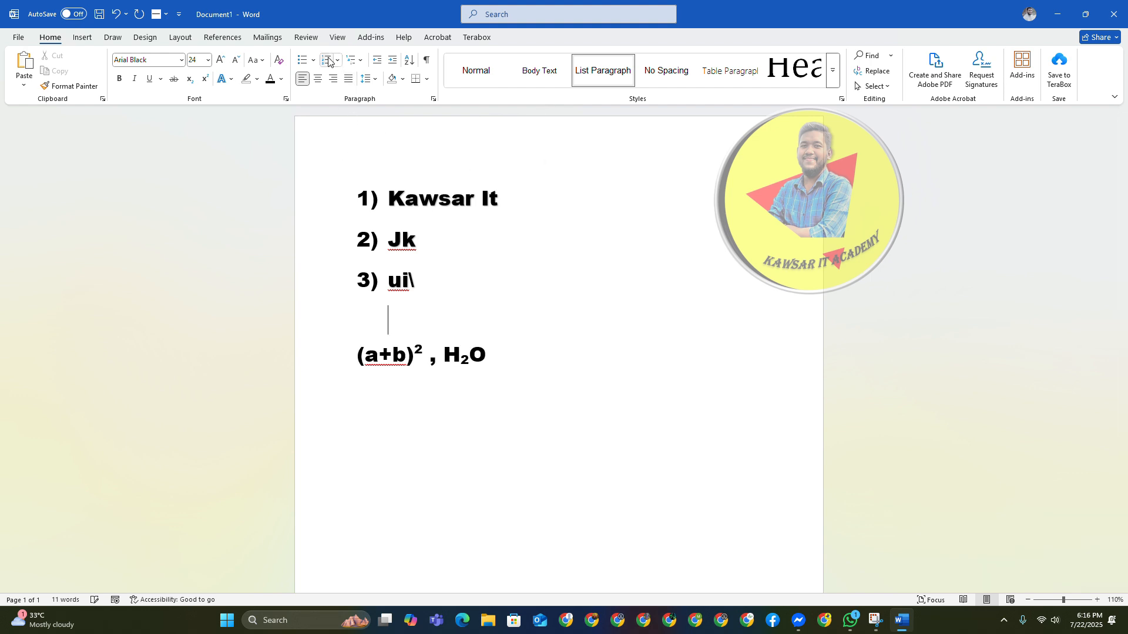
{"action": "type", "text": "oo"}
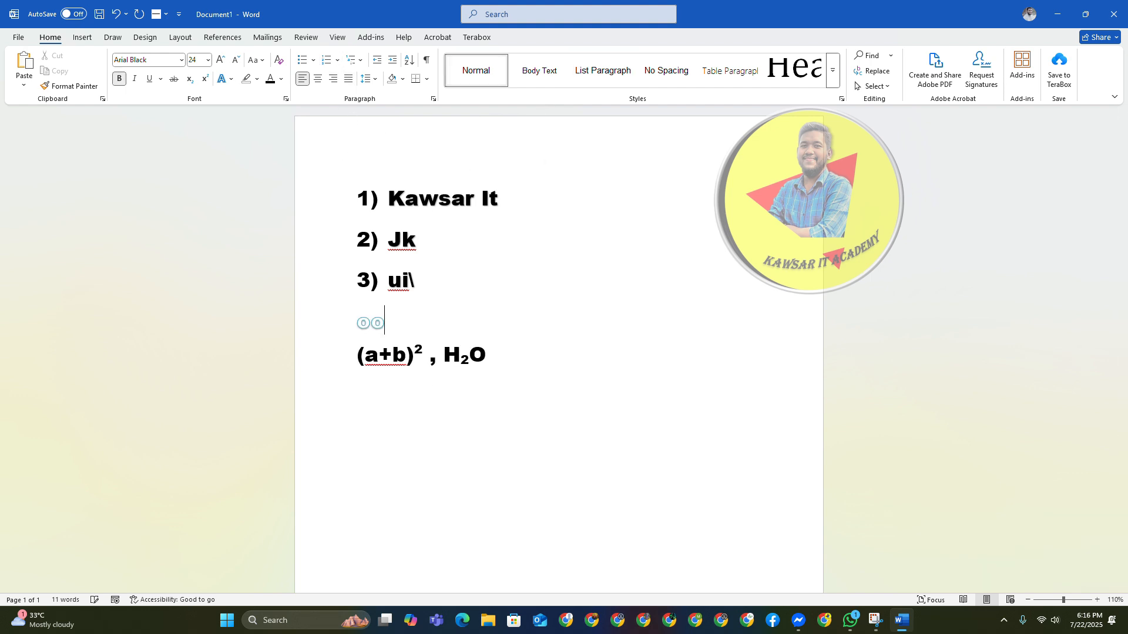
{"action": "key", "text": "Return"}
{"action": "type", "text": "ff"}
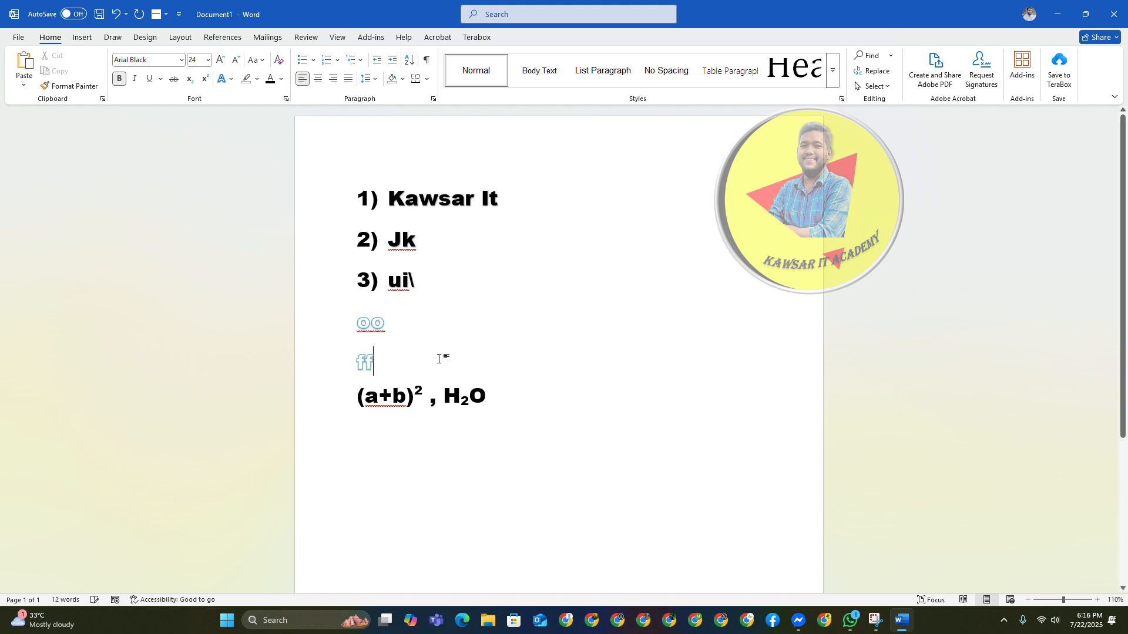
Copy the "Kawsar It" list item, clear the whole document, and paste the copied line back
{"action": "key", "text": "ctrl+a"}
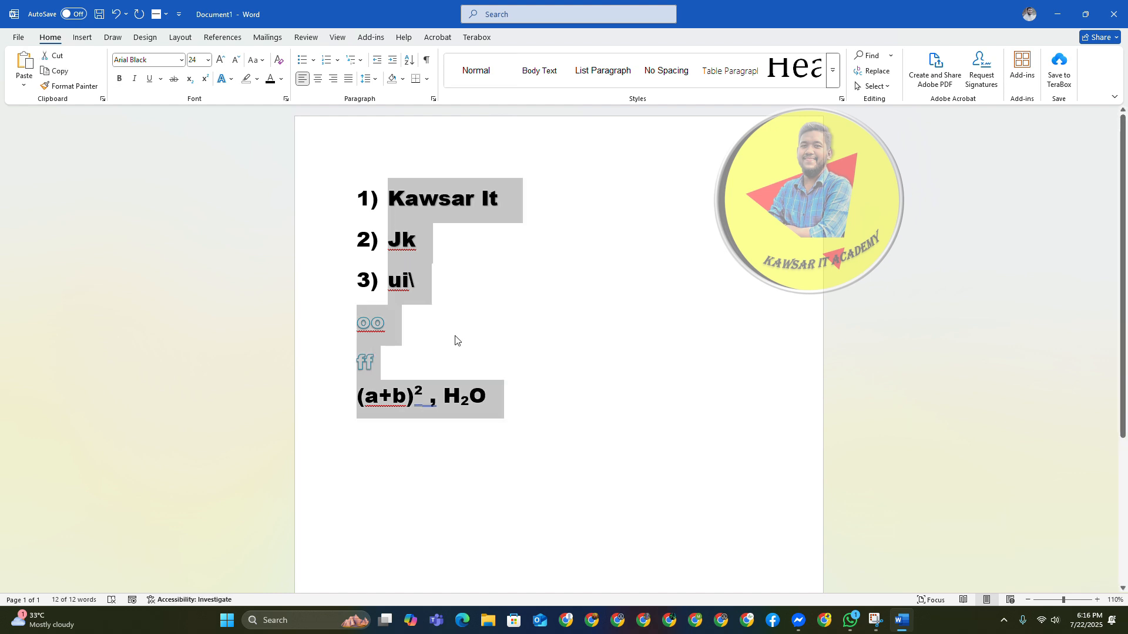
{"action": "left_click", "coordinate": [442, 207]}
{"action": "left_click_drag", "start_coordinate": [393, 198], "coordinate": [502, 224]}
{"action": "key", "text": "ctrl+c"}
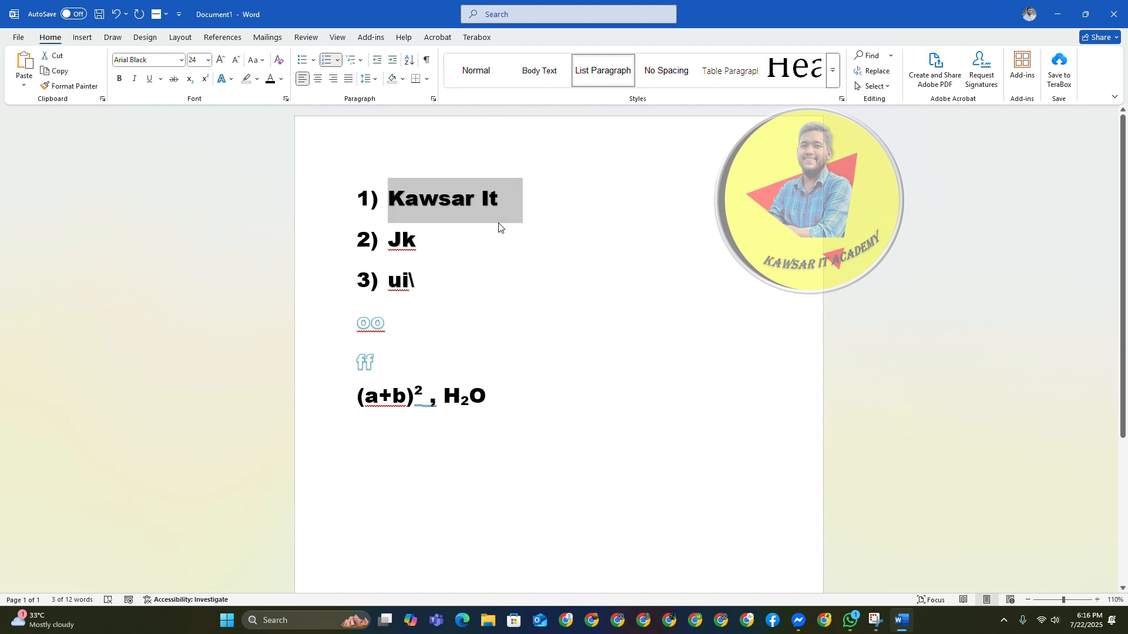
{"action": "key", "text": "ctrl+a"}
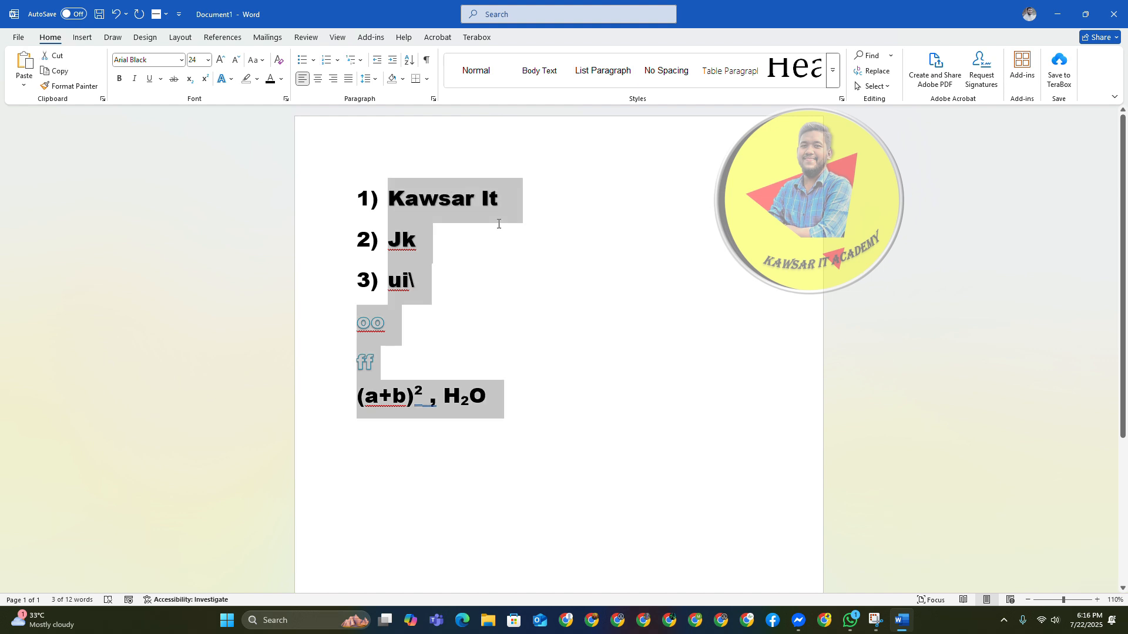
{"action": "key", "text": "Delete"}
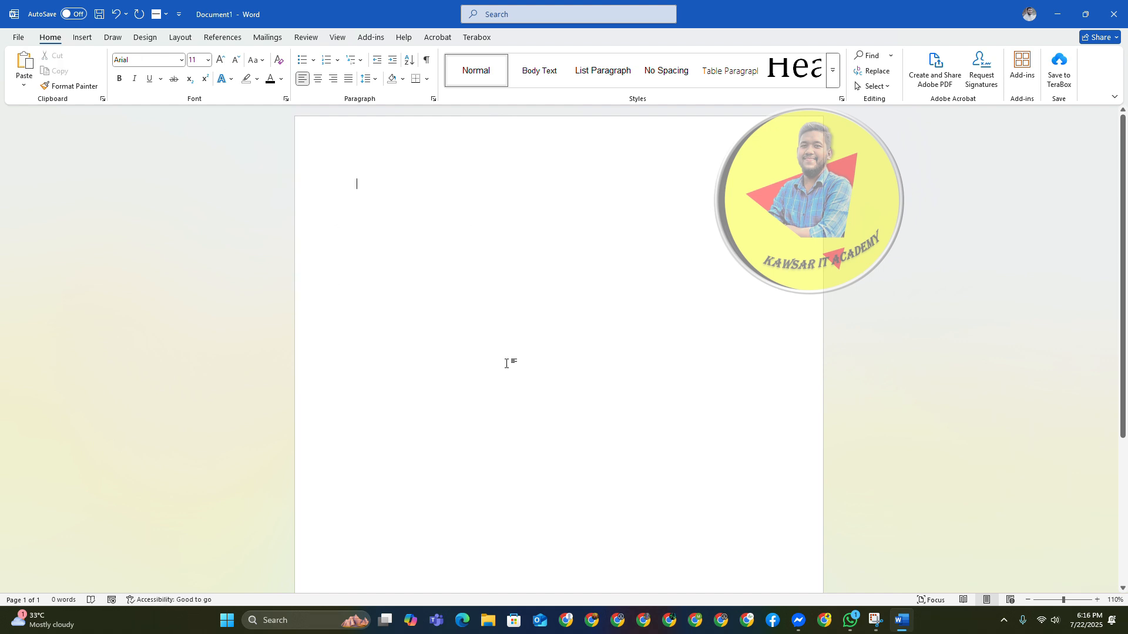
{"action": "key", "text": "ctrl+v"}
Remove the list number from the pasted line "Kawsar It"
{"action": "left_click_drag", "start_coordinate": [395, 200], "coordinate": [302, 232]}
{"action": "left_click", "coordinate": [330, 255]}
{"action": "left_click", "coordinate": [390, 189]}
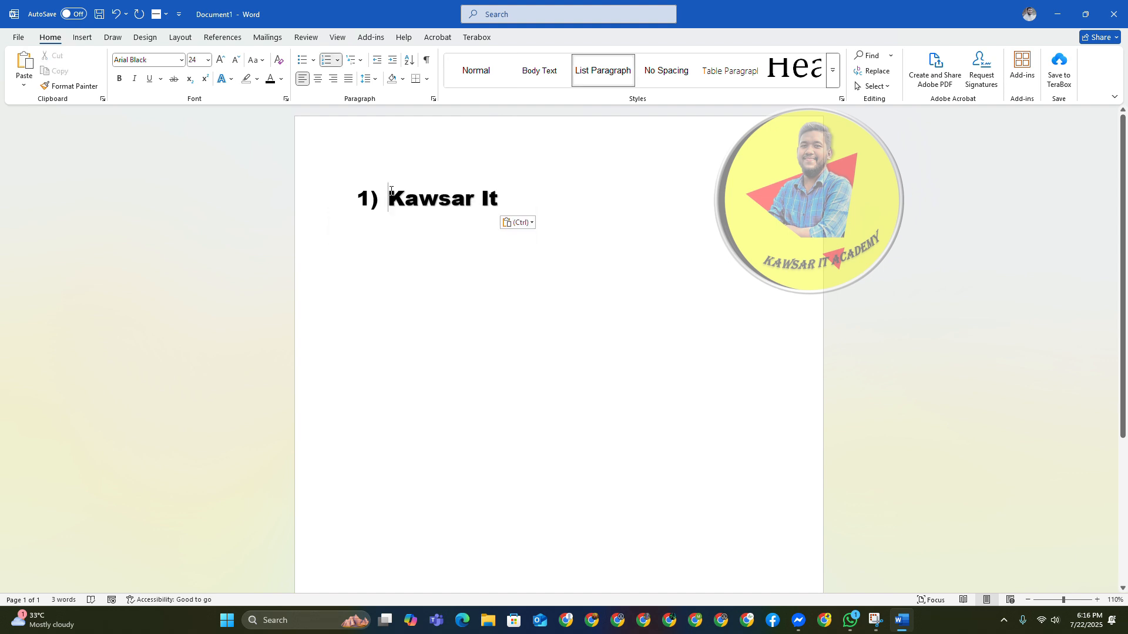
{"action": "key", "text": "BackSpace"}
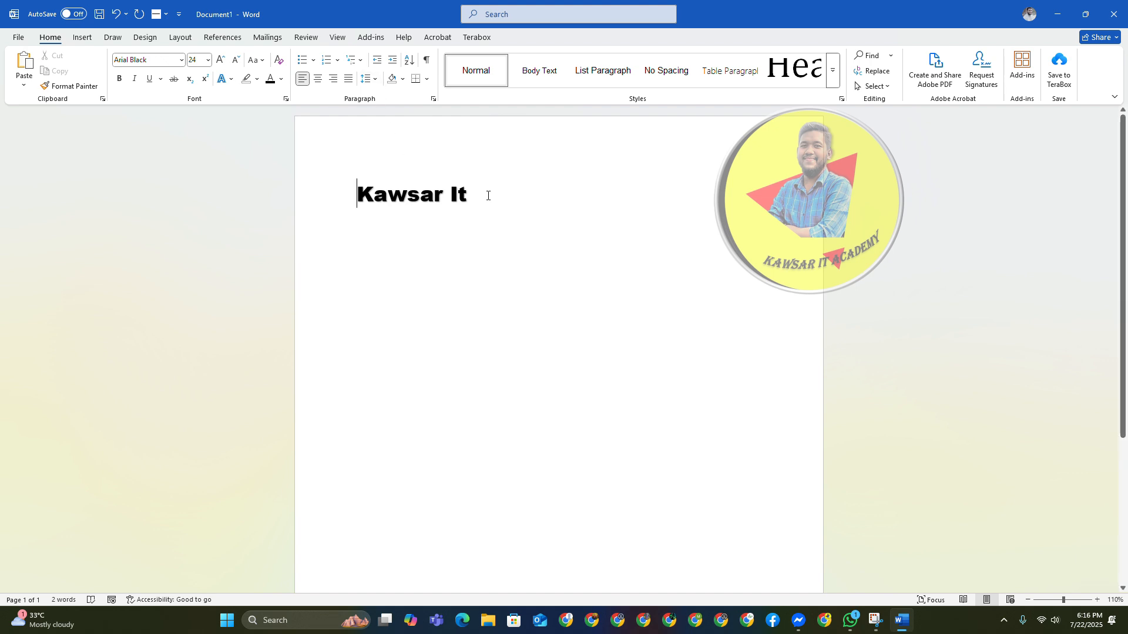
View the line spacing choices, close them unchanged, and add a new line "kuuykuy" below "Kawsar It"
{"action": "left_click", "coordinate": [369, 79]}
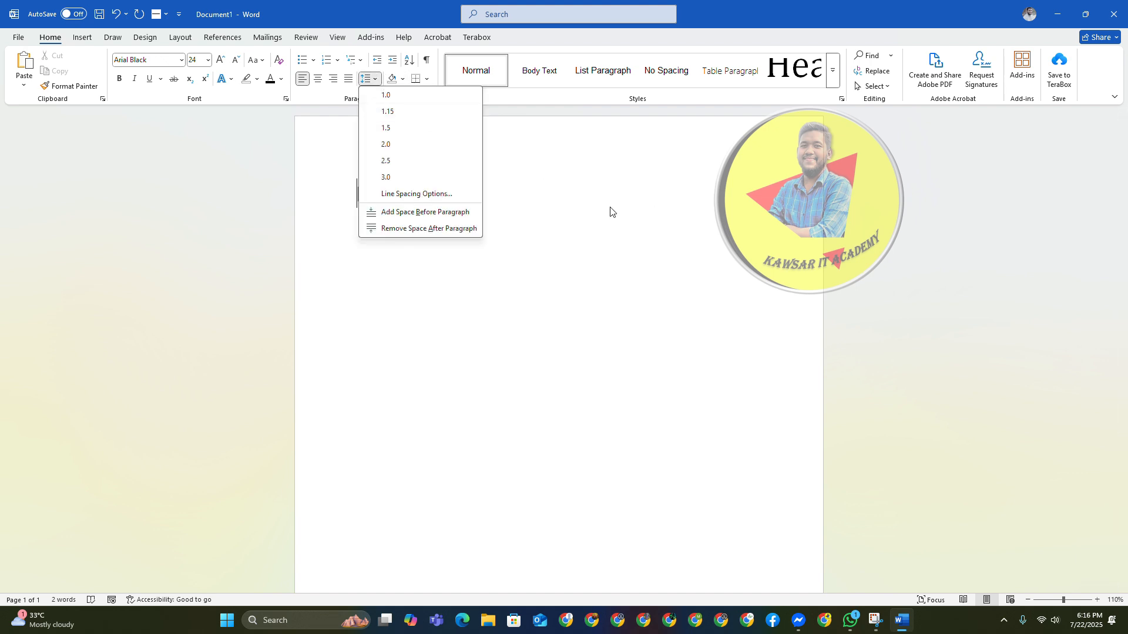
{"action": "key", "text": "Escape"}
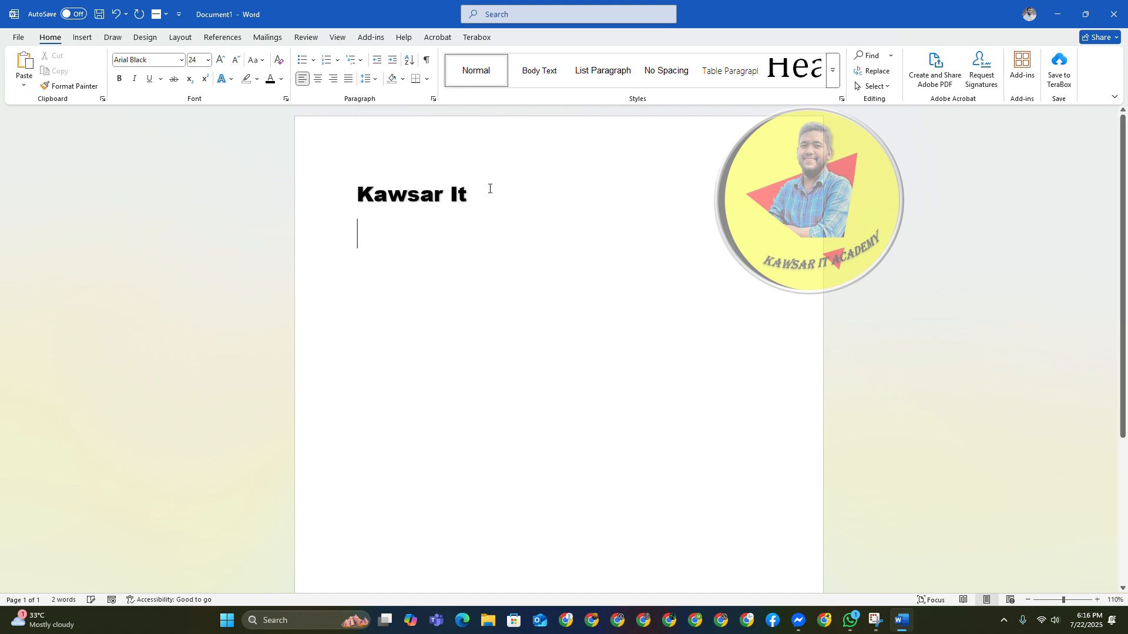
{"action": "type", "text": "kuuykuy"}
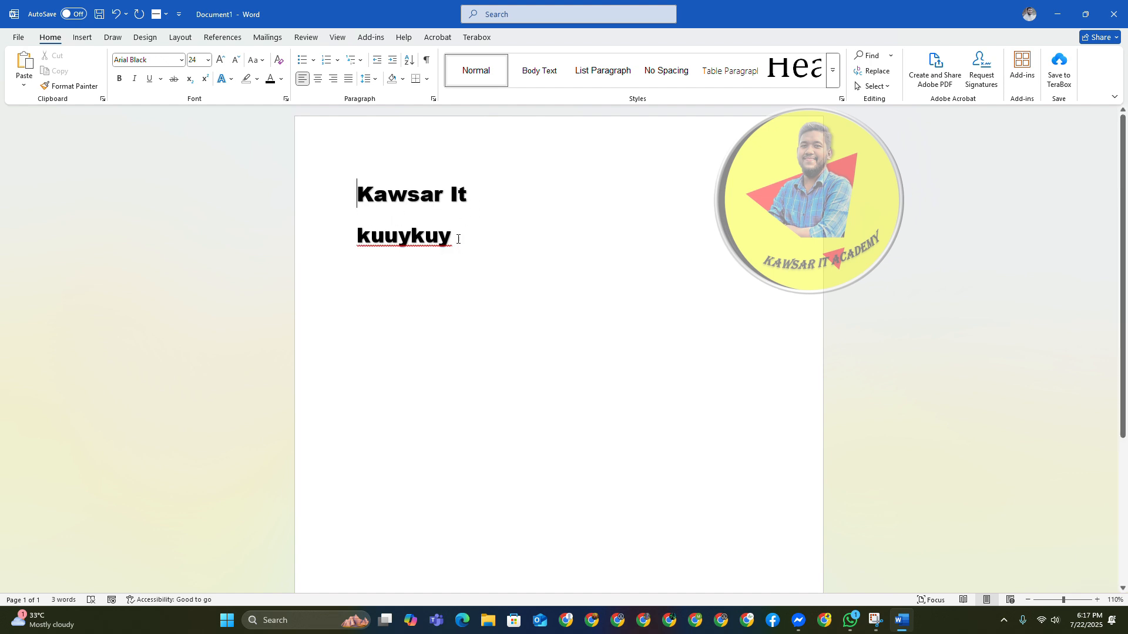
Set the line spacing of the "Kawsar It" and "kuuykuy" lines to 1.0
{"action": "left_click_drag", "start_coordinate": [458, 239], "coordinate": [323, 176]}
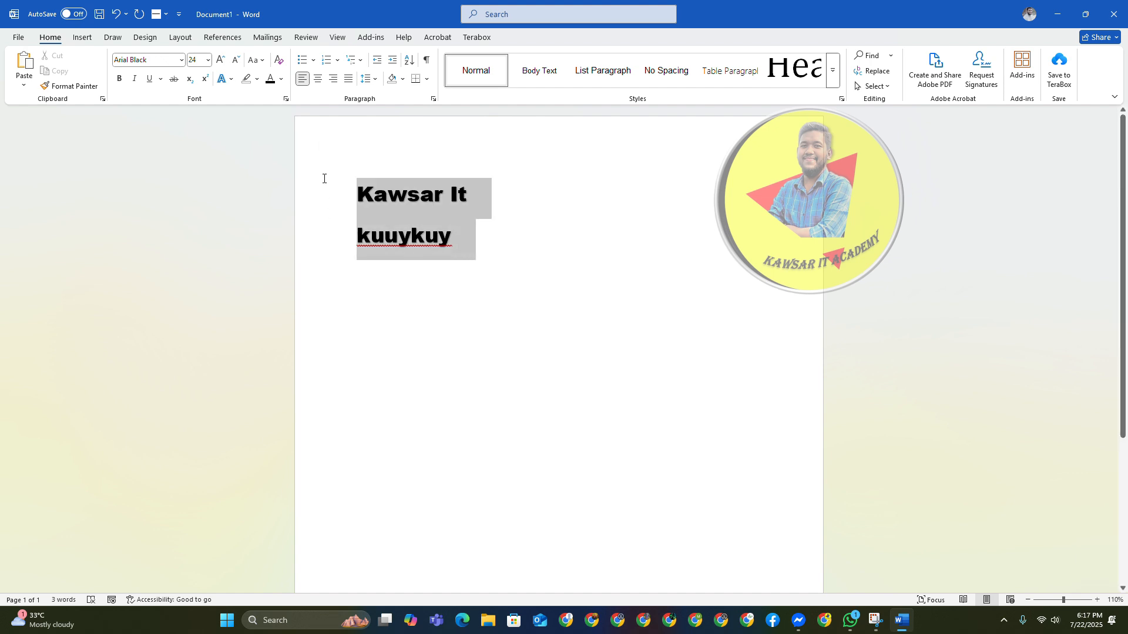
{"action": "left_click", "coordinate": [373, 84]}
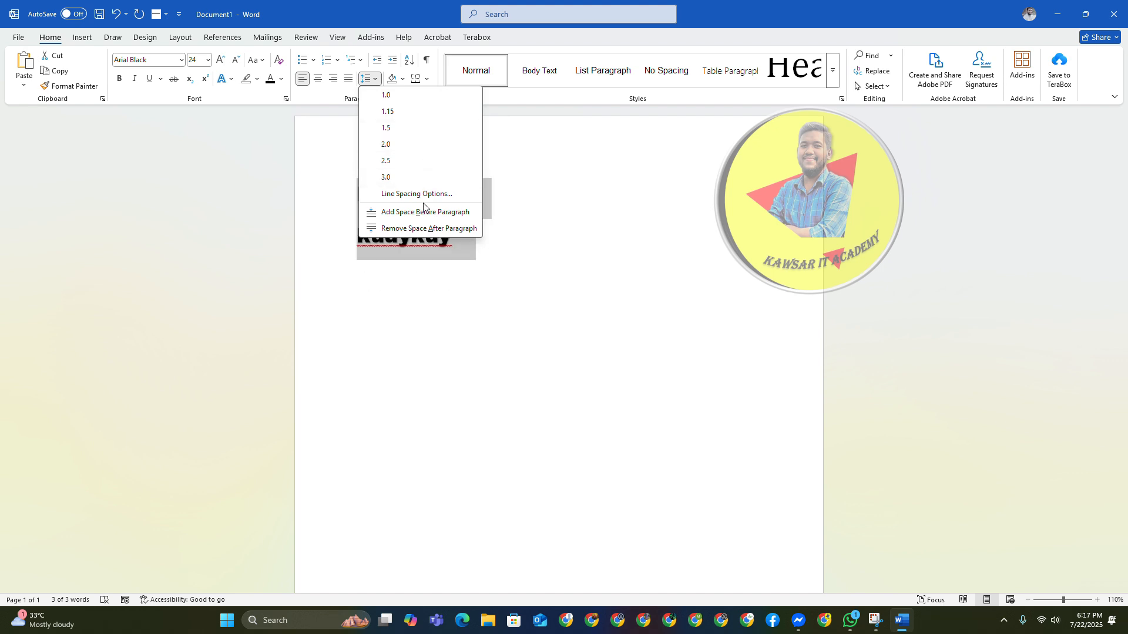
{"action": "left_click", "coordinate": [413, 96]}
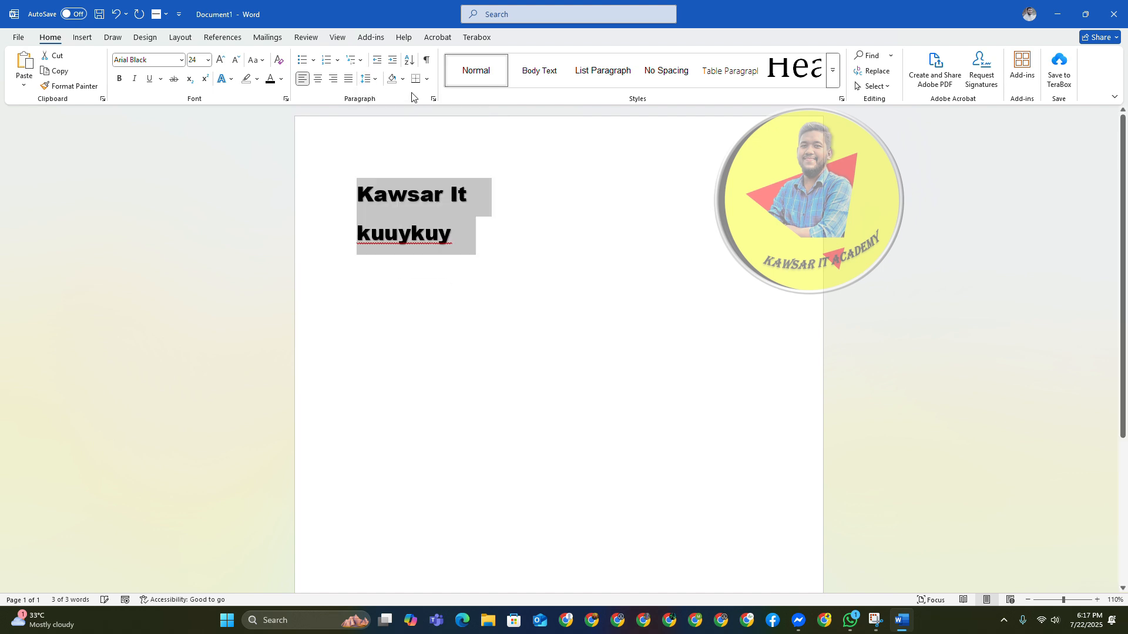
Increase the indent of both lines one level, decrease it again, and increase it by two levels
{"action": "left_click", "coordinate": [393, 60]}
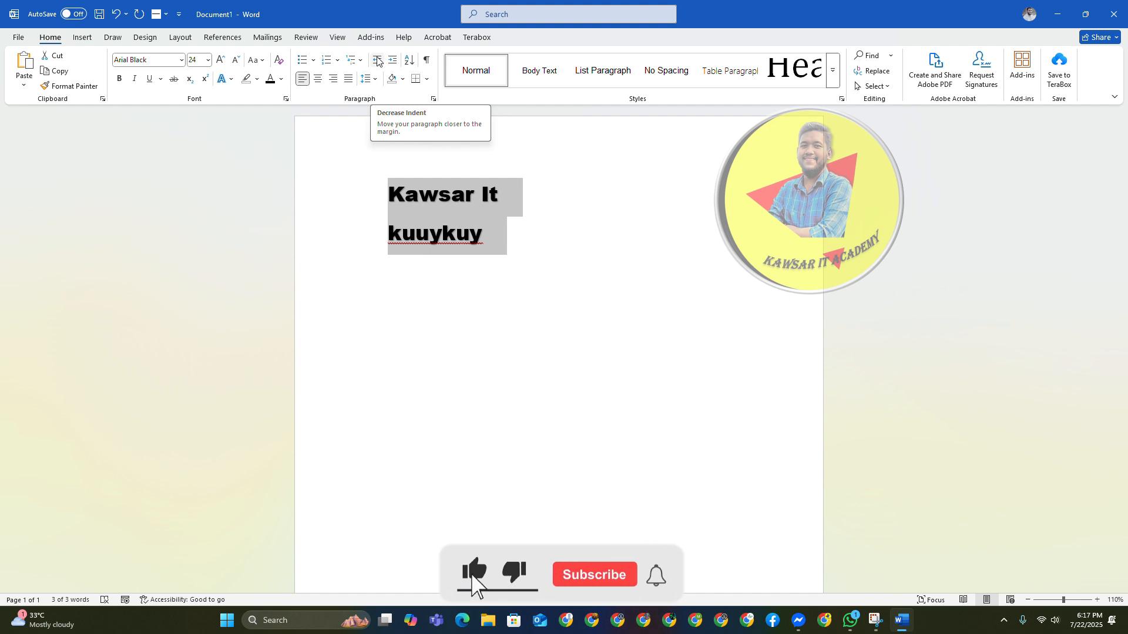
{"action": "left_click", "coordinate": [378, 59]}
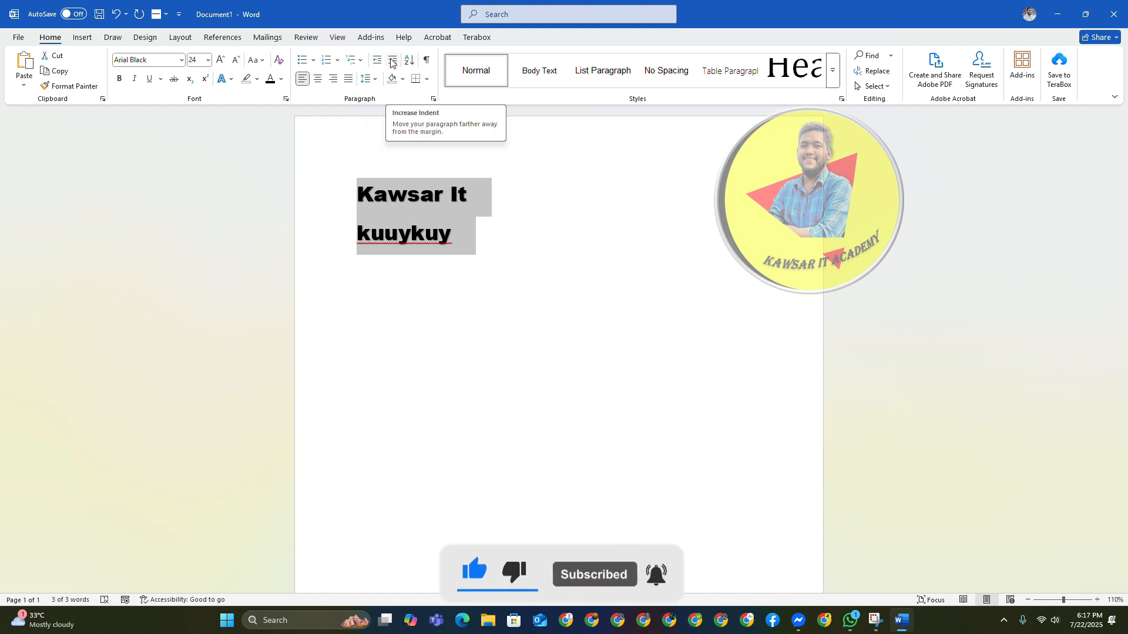
{"action": "left_click", "coordinate": [392, 62]}
{"action": "left_click", "coordinate": [392, 61]}
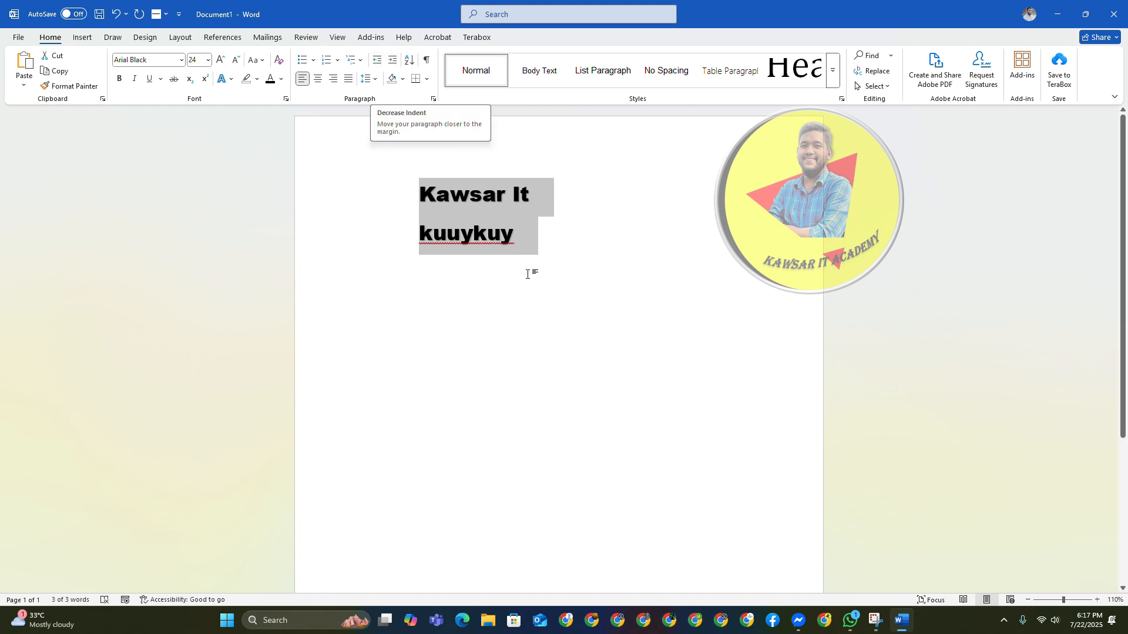
Insert tab spacing between "Kawsar" and "It" in the first line
{"action": "left_click", "coordinate": [508, 199]}
{"action": "key", "text": "Tab"}
{"action": "left_click", "coordinate": [602, 204]}
{"action": "key", "text": "ctrl+Left"}
{"action": "key", "text": "Tab"}
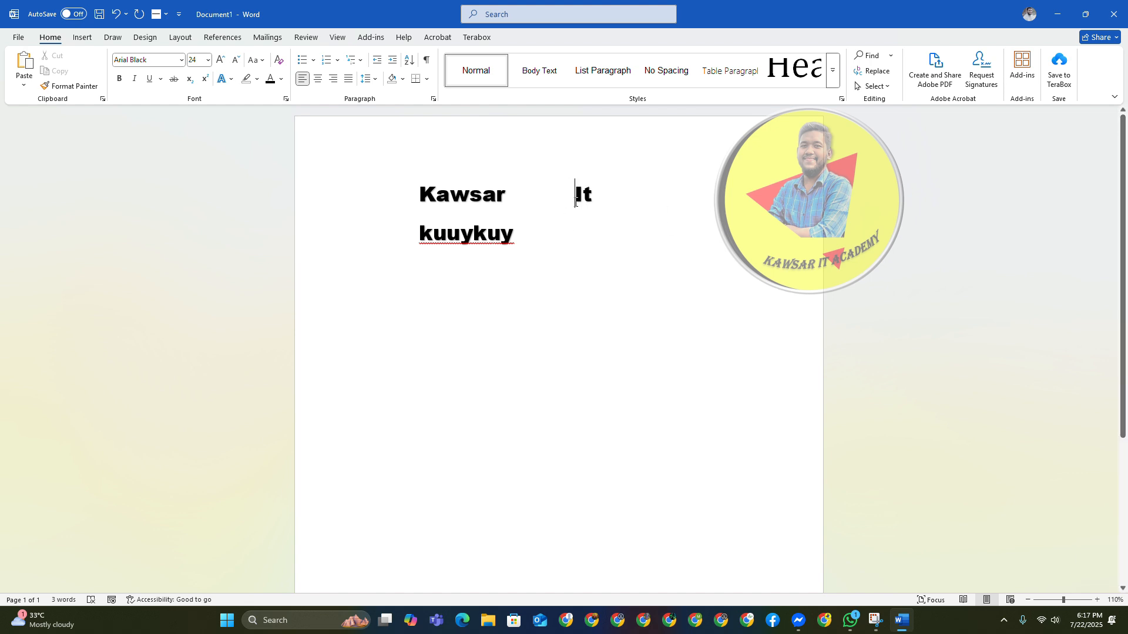
Undo the tab, indent and line spacing changes, and remove the line "kuuykuy"
{"action": "key", "text": "ctrl+z"}
{"action": "key", "text": "ctrl+z"}
{"action": "key", "text": "ctrl+z"}
{"action": "key", "text": "ctrl+z"}
{"action": "key", "text": "ctrl+a"}
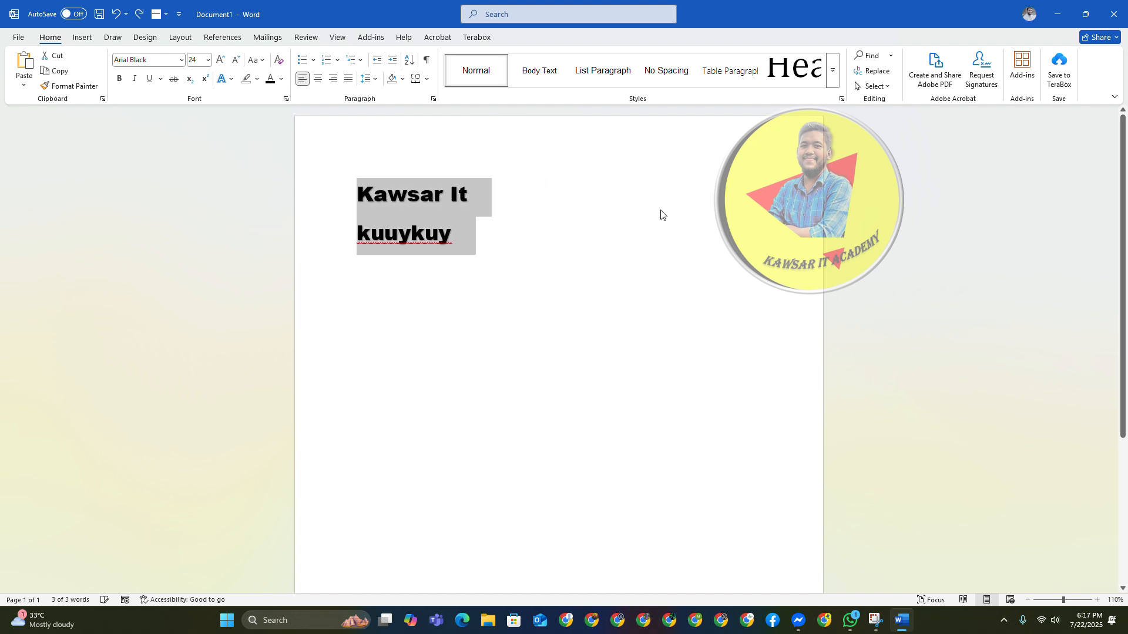
{"action": "key", "text": "ctrl+z"}
{"action": "key", "text": "BackSpace"}
Set the text "Kawsar It" to font size 12 and clear all of its formatting
{"action": "key", "text": "ctrl+a"}
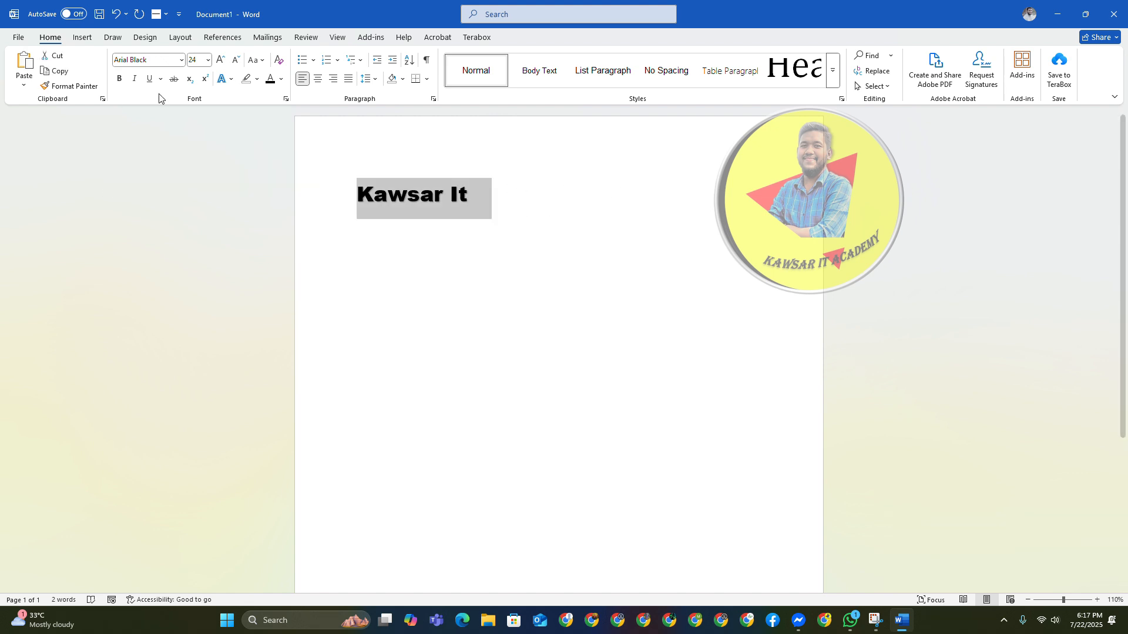
{"action": "left_click", "coordinate": [208, 60]}
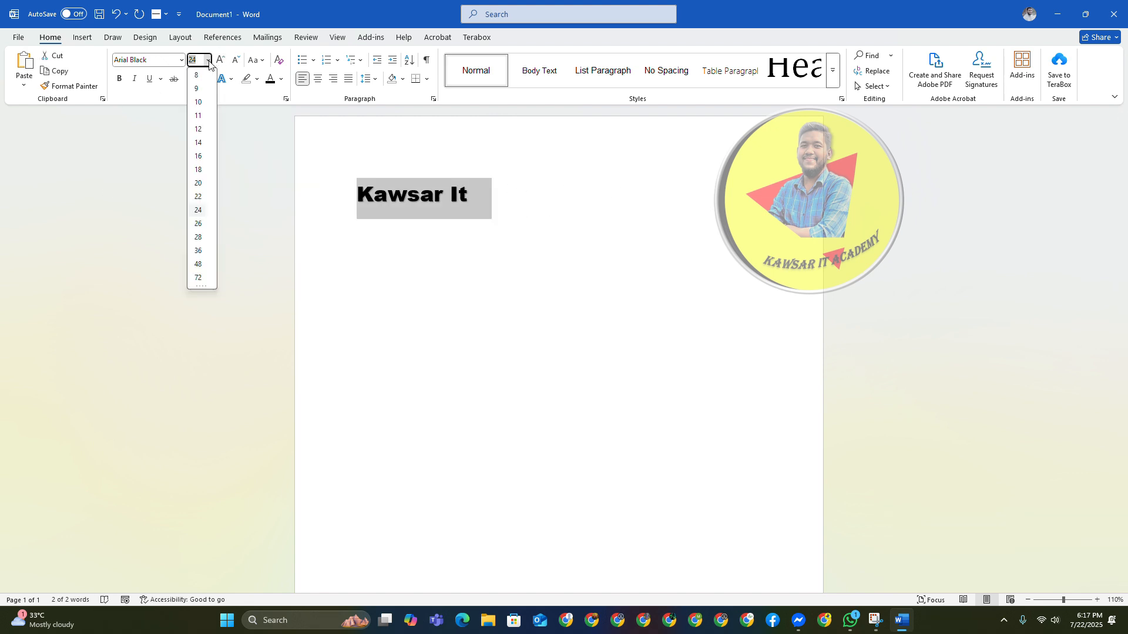
{"action": "left_click", "coordinate": [205, 130]}
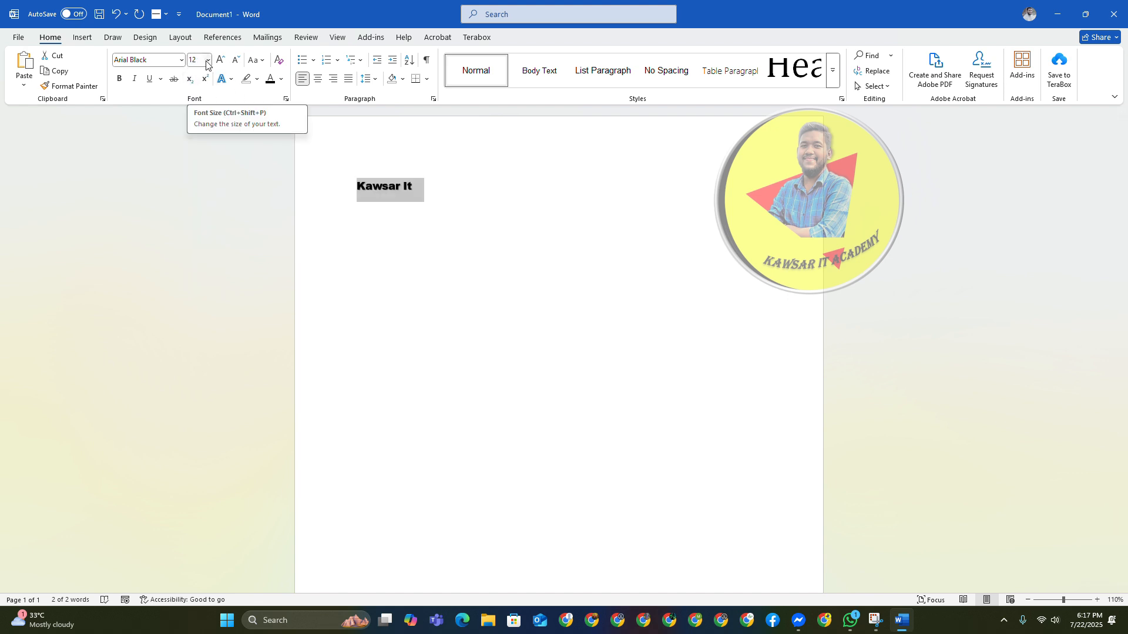
{"action": "left_click", "coordinate": [208, 61]}
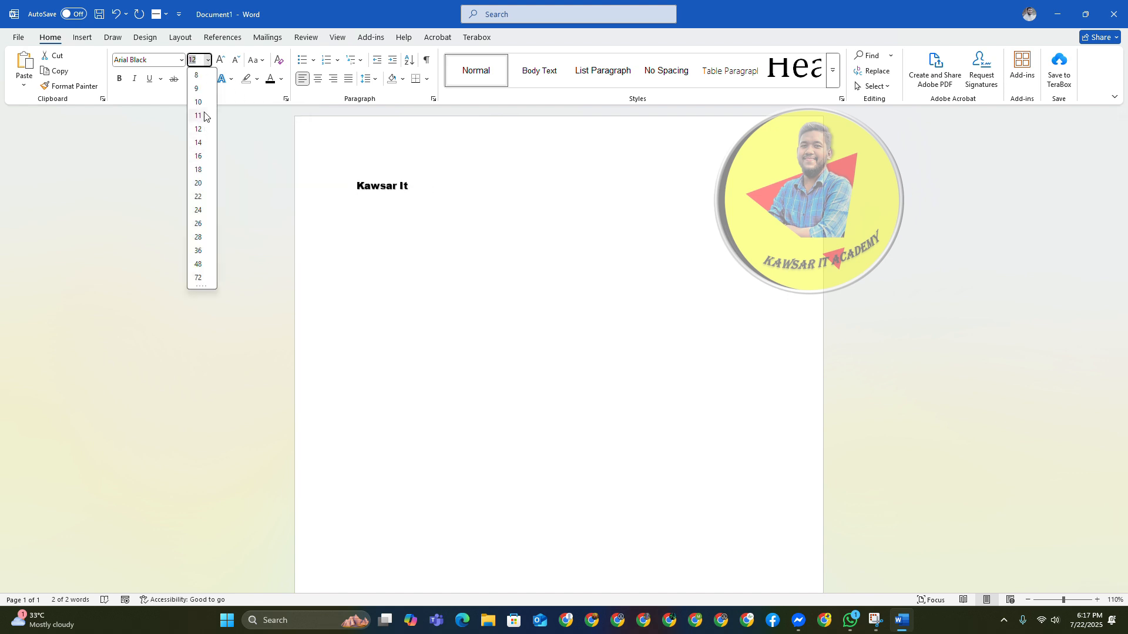
{"action": "left_click", "coordinate": [263, 160]}
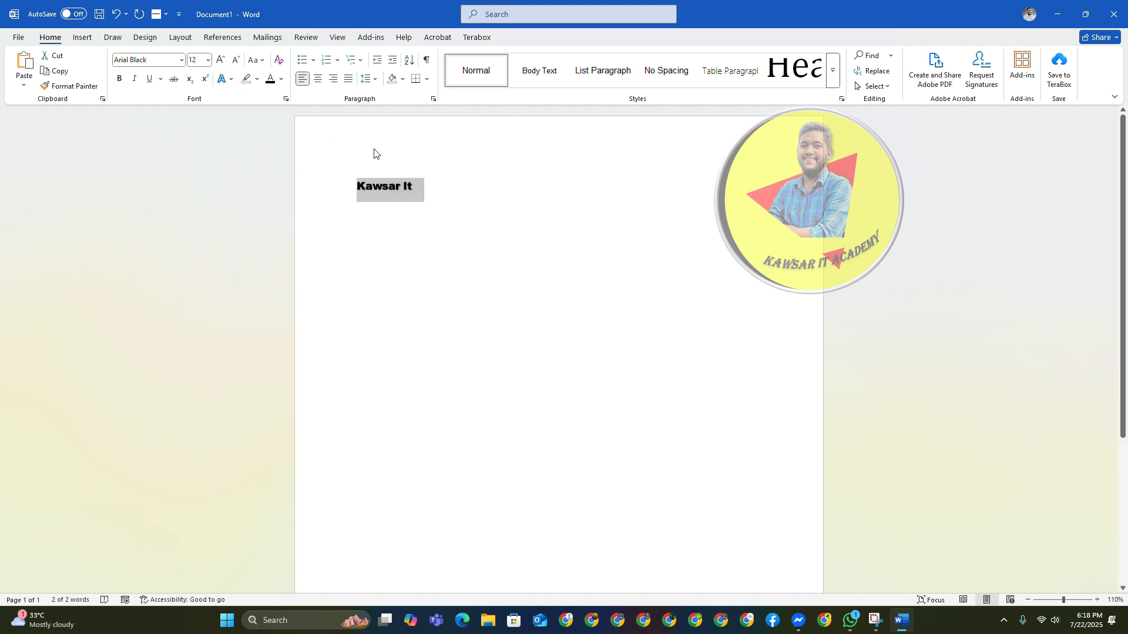
{"action": "left_click", "coordinate": [279, 61]}
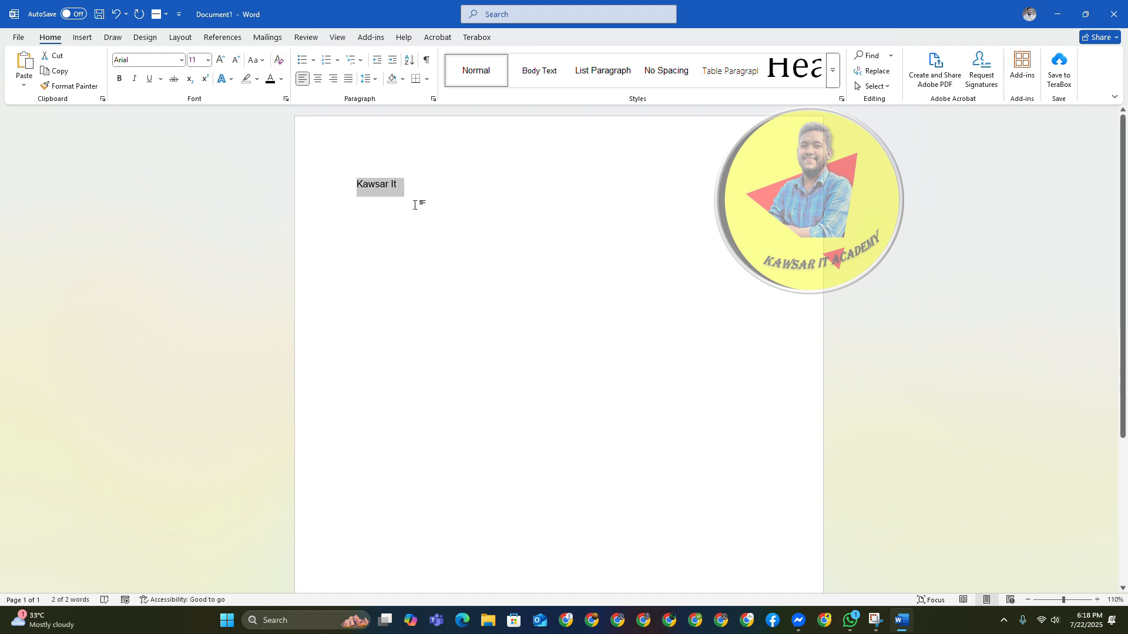
{"action": "left_click", "coordinate": [410, 186]}
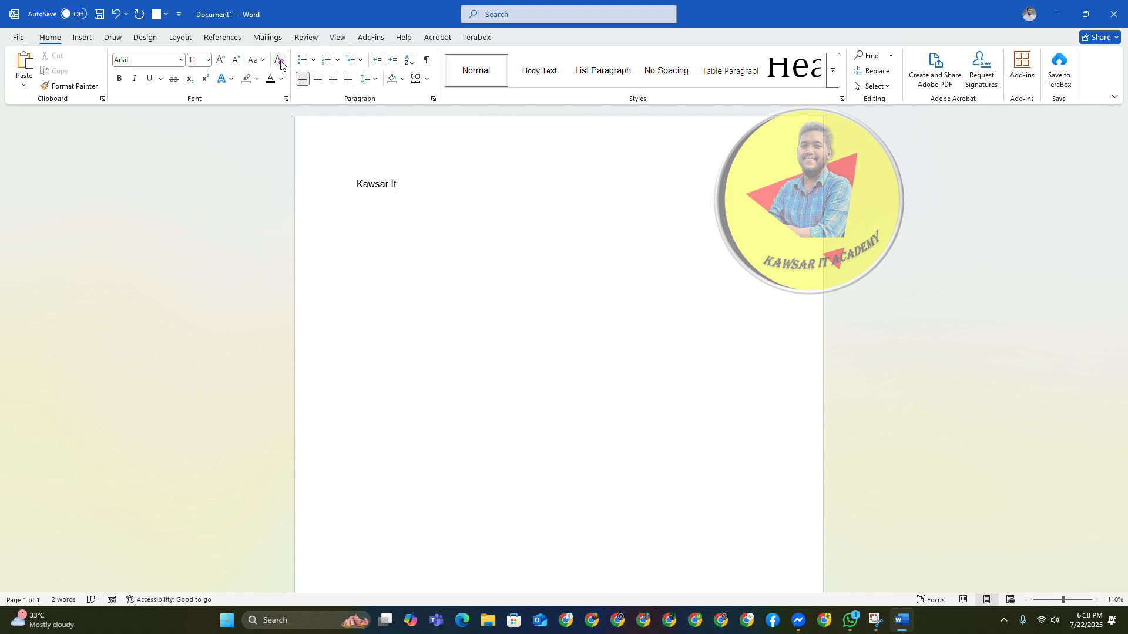
Shade the "Kawsar It" paragraph with the aqua theme color
{"action": "left_click_drag", "start_coordinate": [411, 192], "coordinate": [322, 193]}
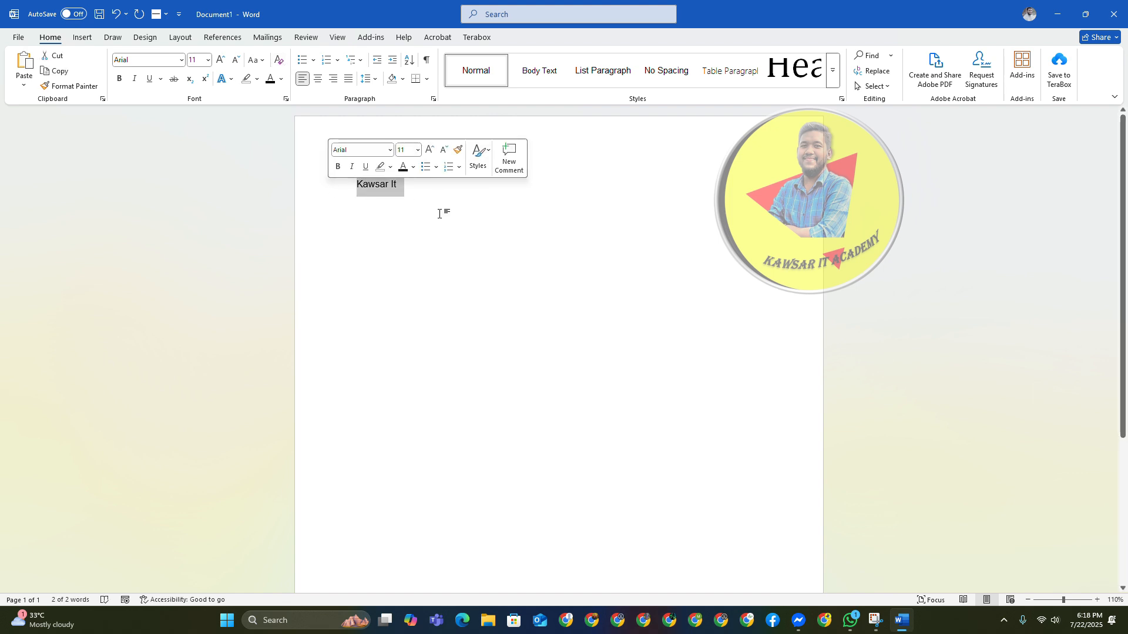
{"action": "left_click", "coordinate": [403, 79]}
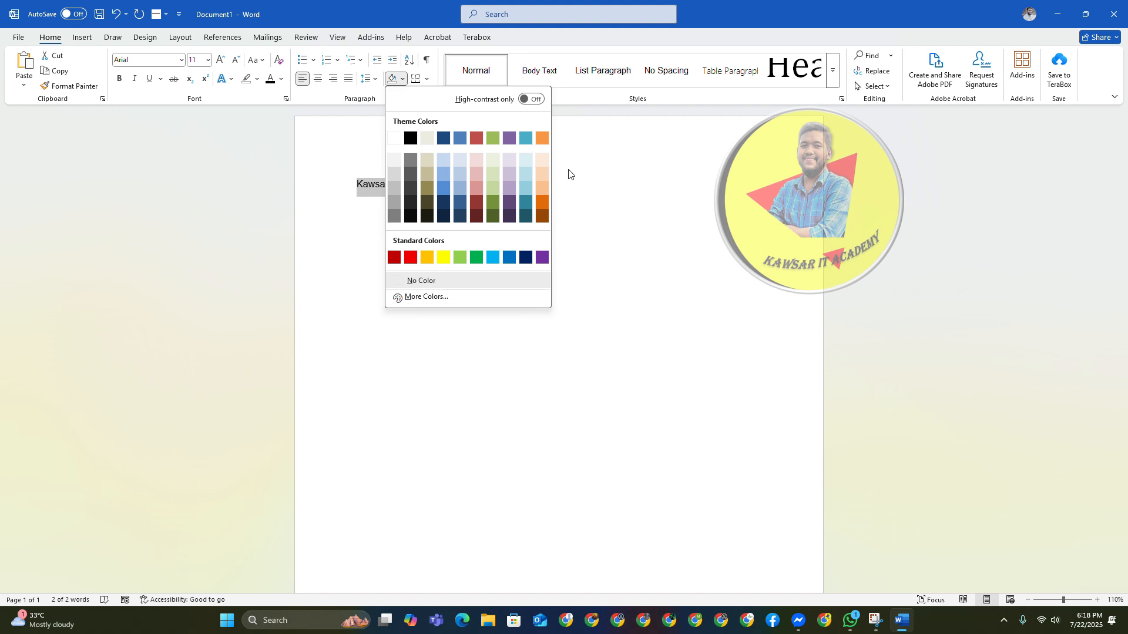
{"action": "left_click", "coordinate": [526, 139]}
{"action": "left_click", "coordinate": [471, 194]}
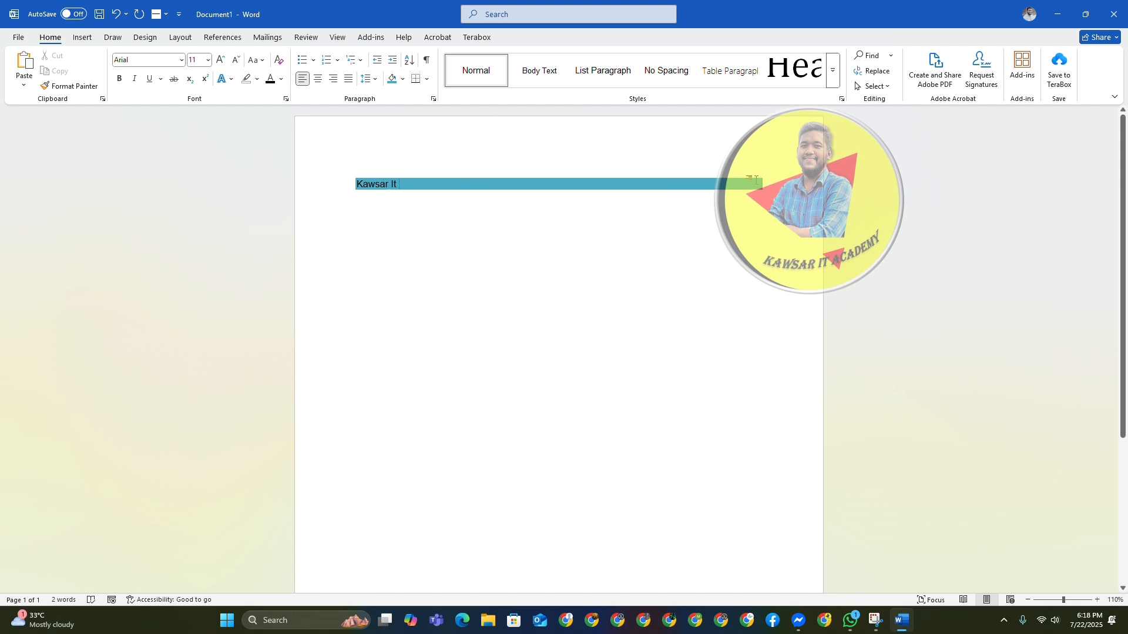
Add an empty line below "Kawsar It", set its shading to No Color, and clear the formatting
{"action": "key", "text": "Return"}
{"action": "left_click_drag", "start_coordinate": [364, 204], "coordinate": [402, 214]}
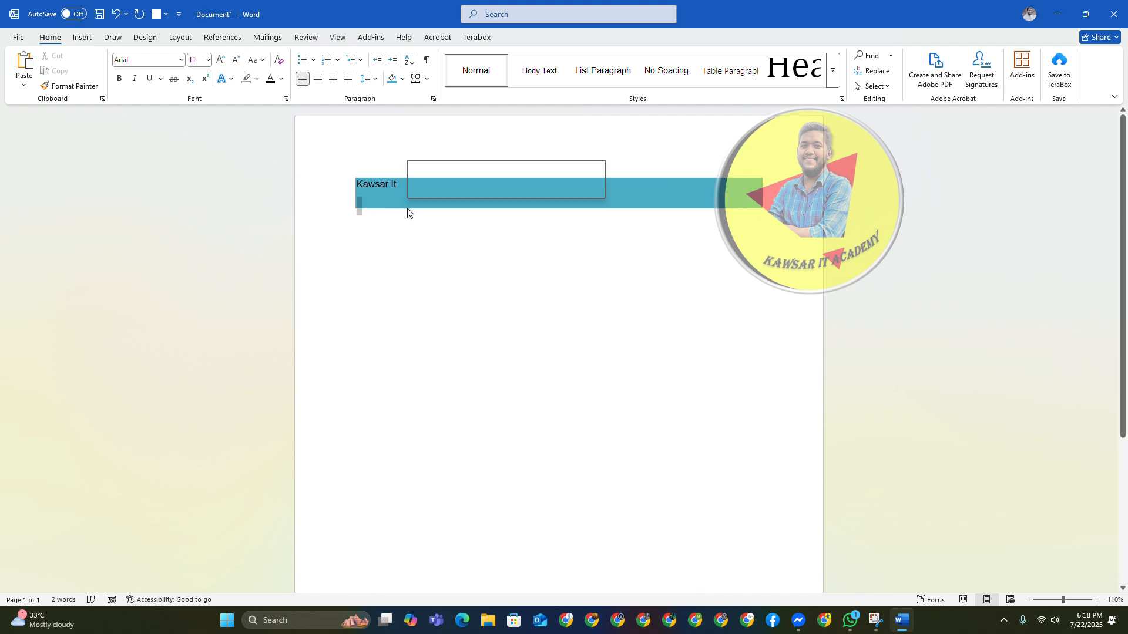
{"action": "left_click", "coordinate": [402, 79]}
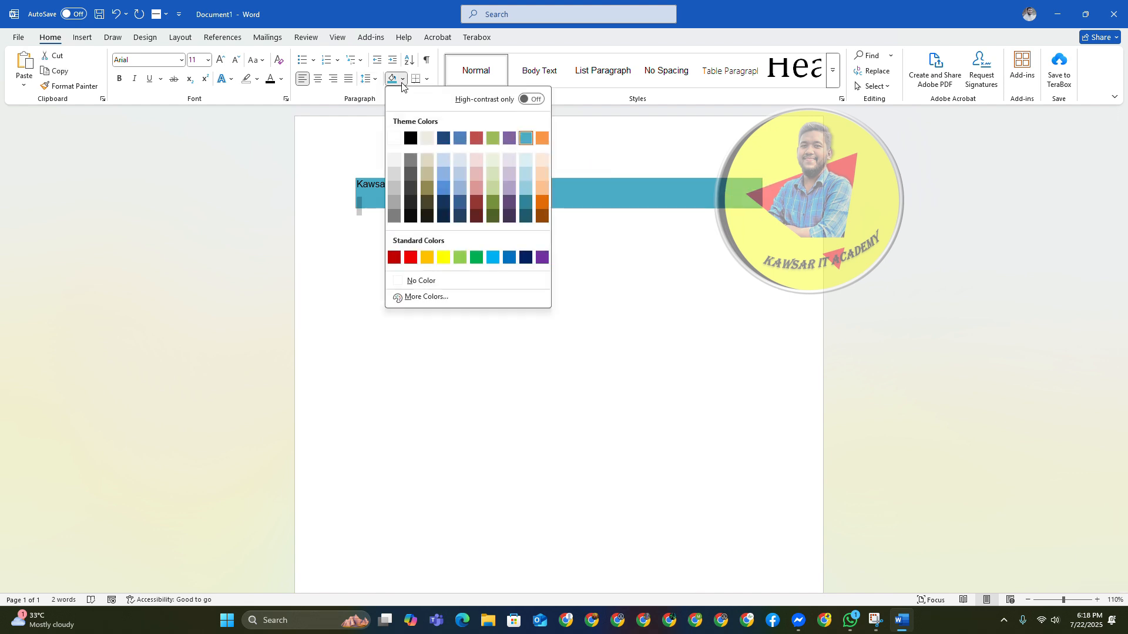
{"action": "left_click", "coordinate": [422, 280]}
{"action": "left_click", "coordinate": [424, 217]}
{"action": "left_click", "coordinate": [365, 204]}
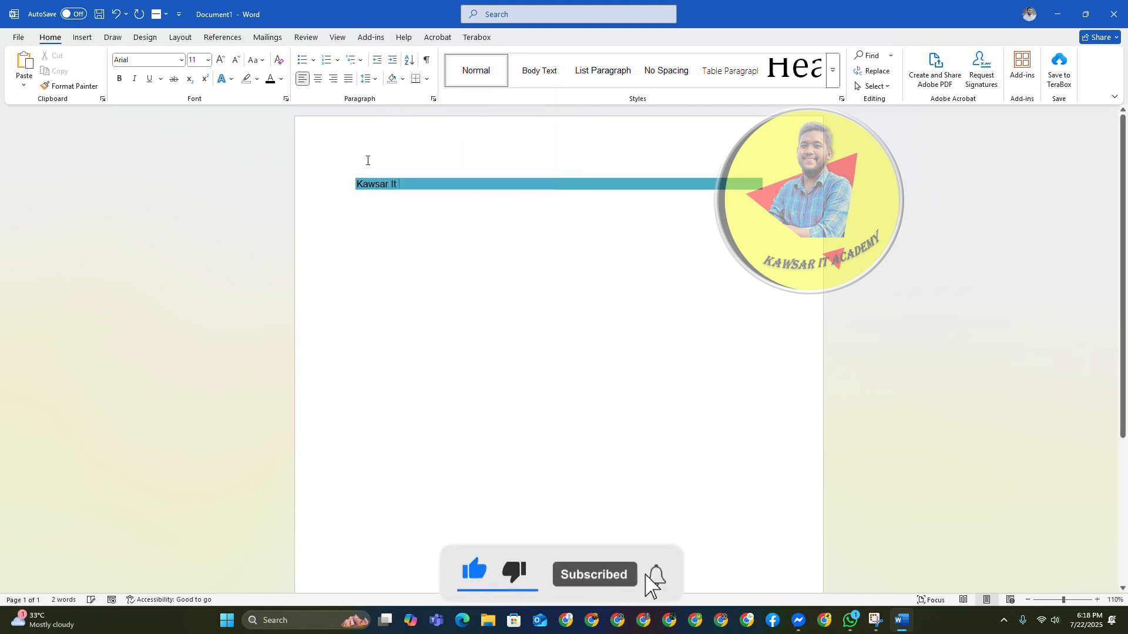
{"action": "left_click", "coordinate": [280, 60]}
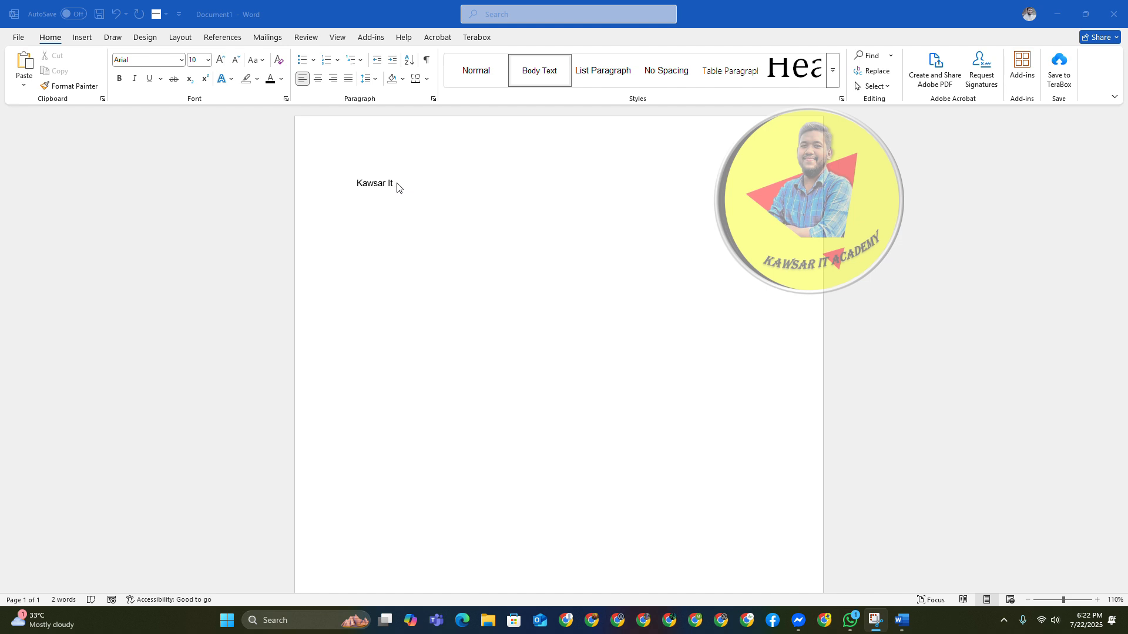
Change the case of the text "Kawsar It" to Sentence case
{"action": "left_click", "coordinate": [403, 186]}
{"action": "left_click_drag", "start_coordinate": [352, 184], "coordinate": [315, 184]}
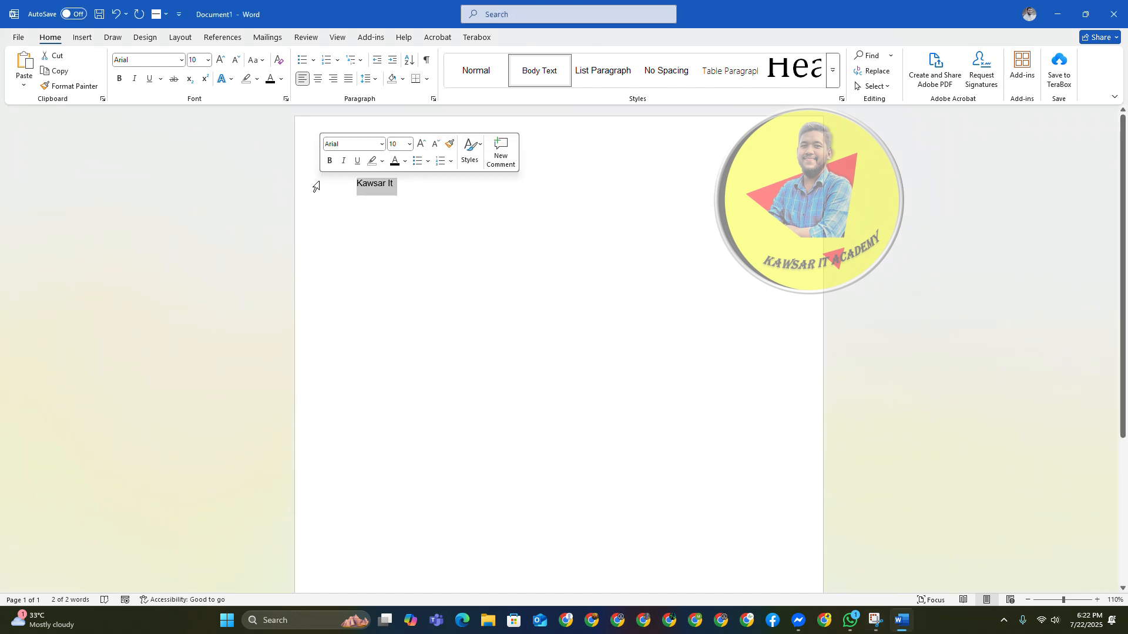
{"action": "left_click", "coordinate": [255, 61]}
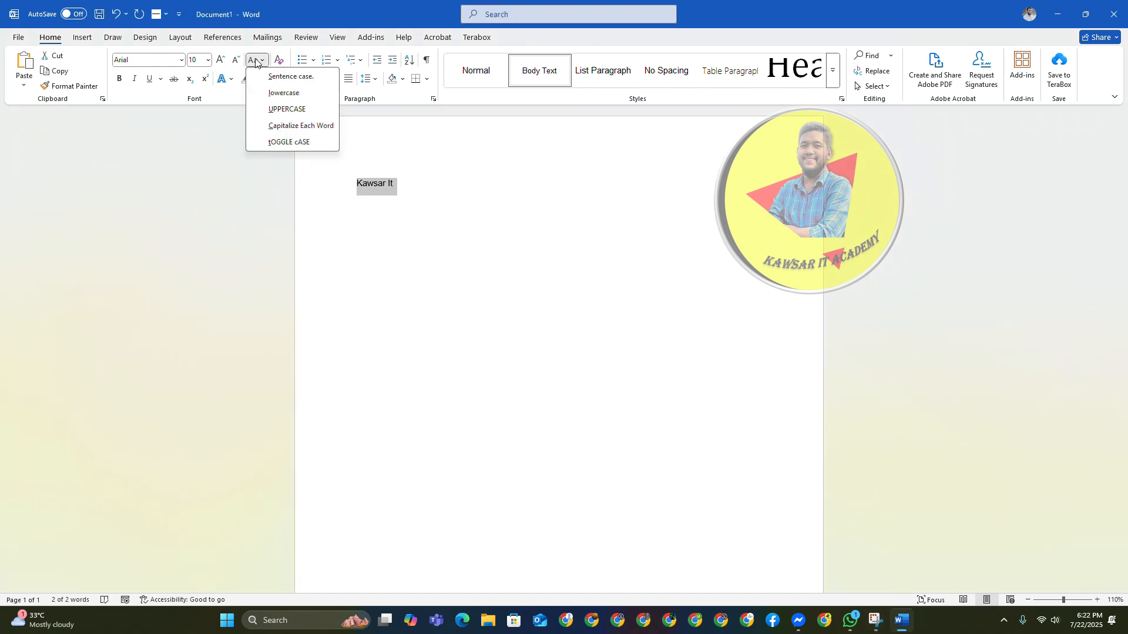
{"action": "left_click", "coordinate": [279, 76]}
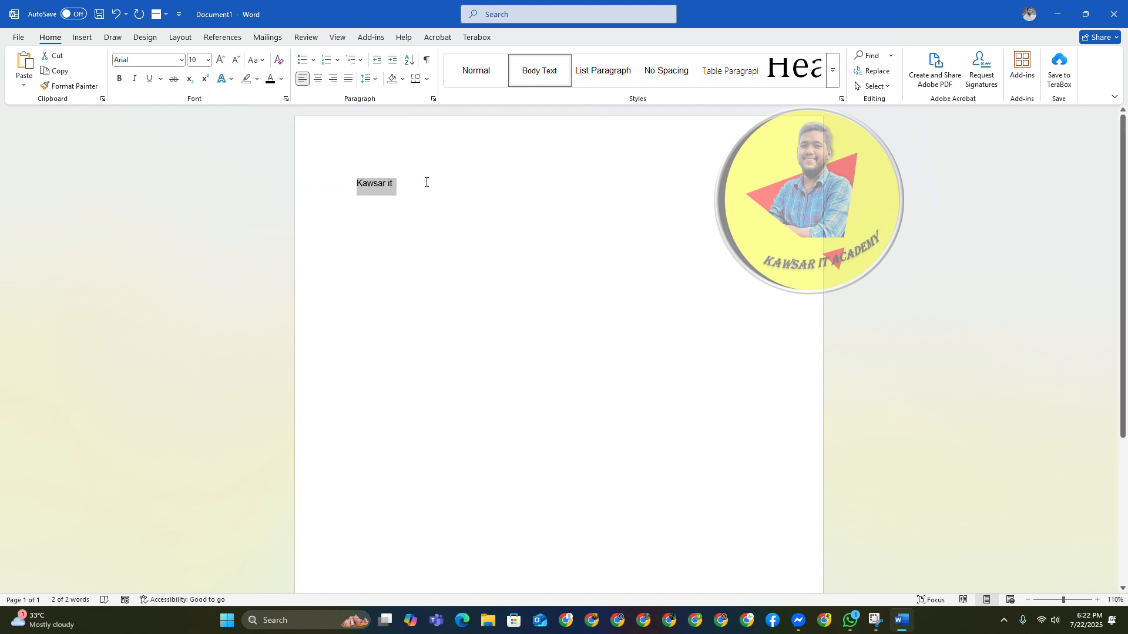
Change the selected text to lowercase and then to UPPERCASE
{"action": "left_click", "coordinate": [255, 60]}
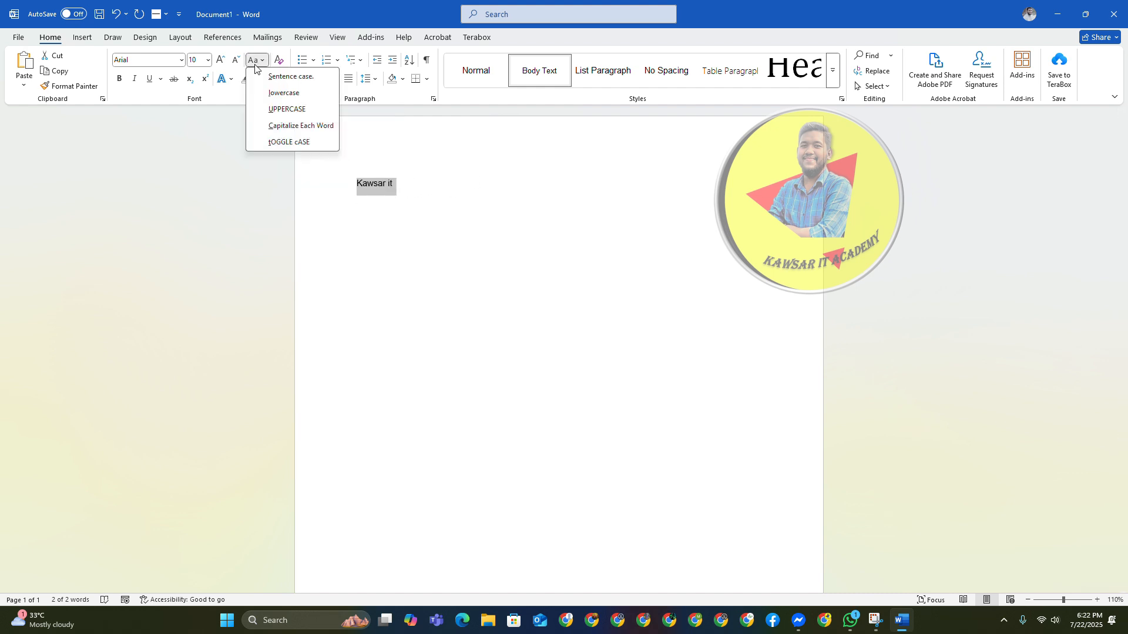
{"action": "left_click", "coordinate": [296, 94]}
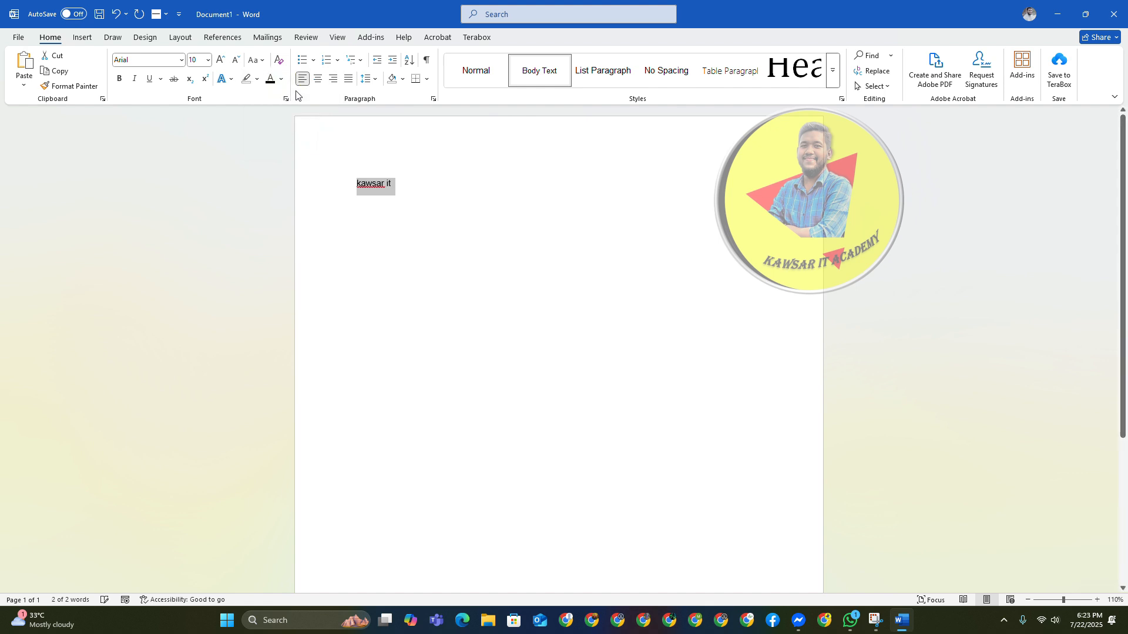
{"action": "left_click", "coordinate": [259, 60]}
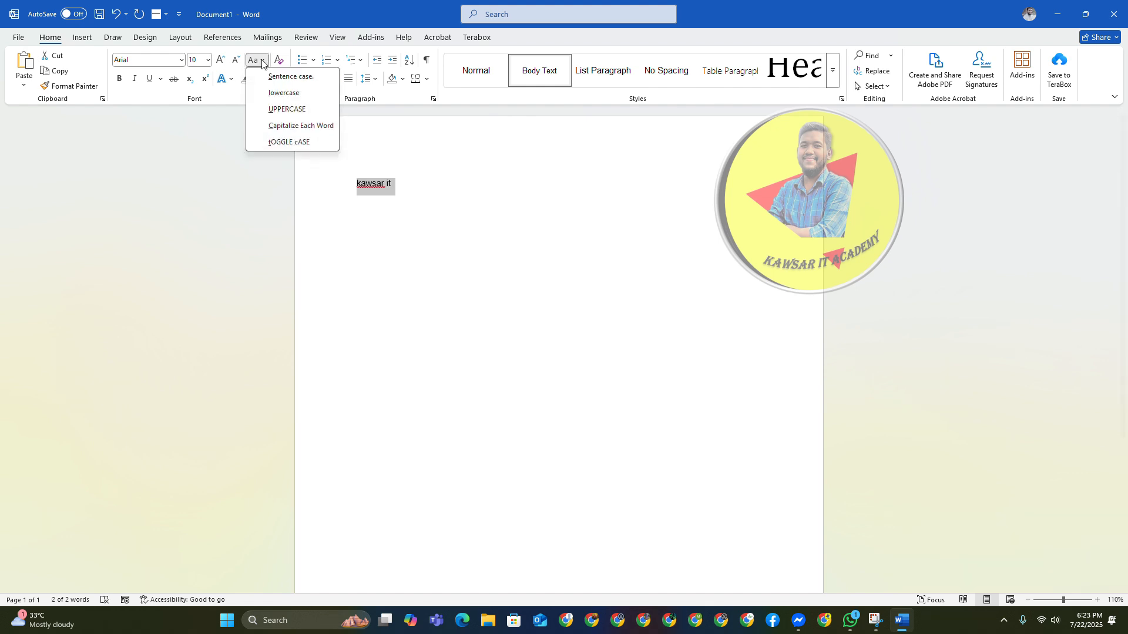
{"action": "left_click", "coordinate": [299, 110]}
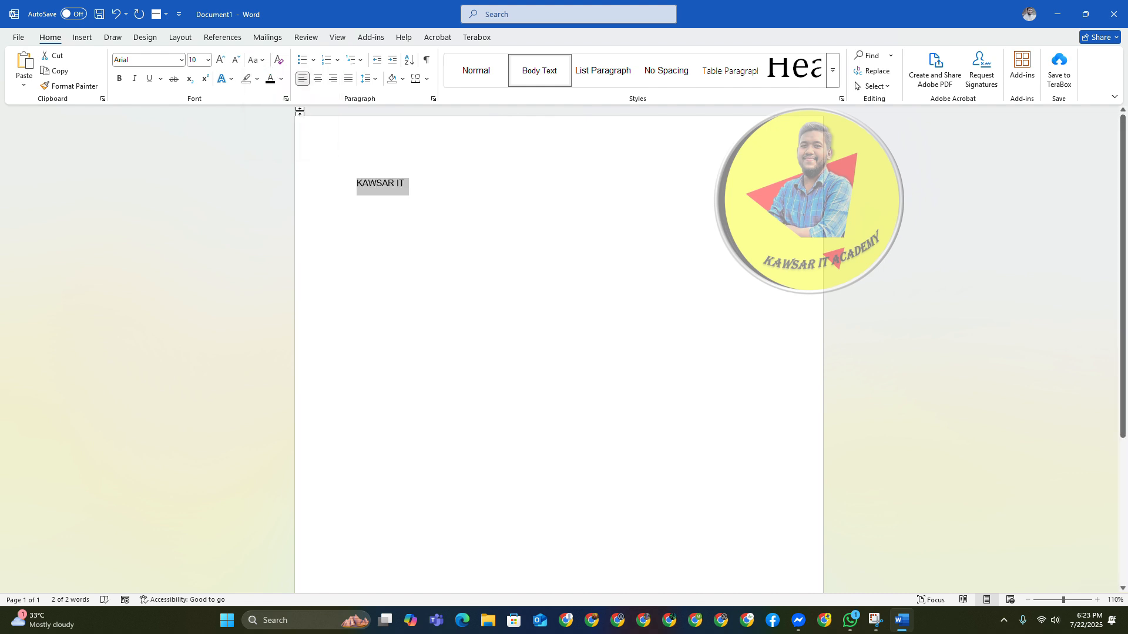
Apply Capitalize Each Word to the selected text, followed by tOGGLE cASE
{"action": "left_click", "coordinate": [257, 59]}
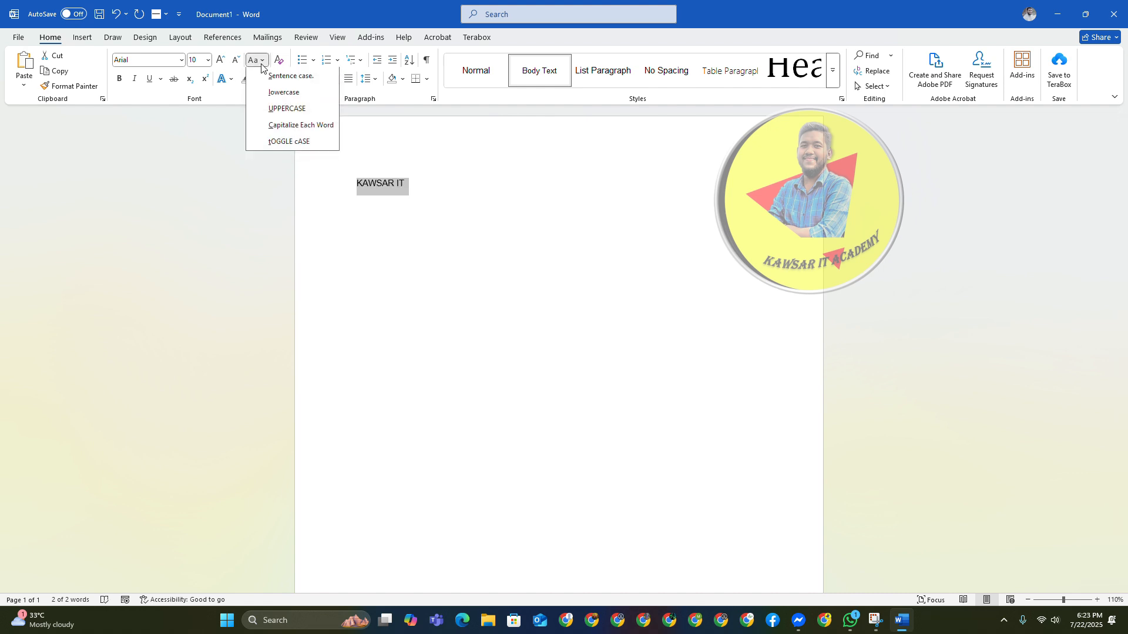
{"action": "left_click", "coordinate": [321, 127]}
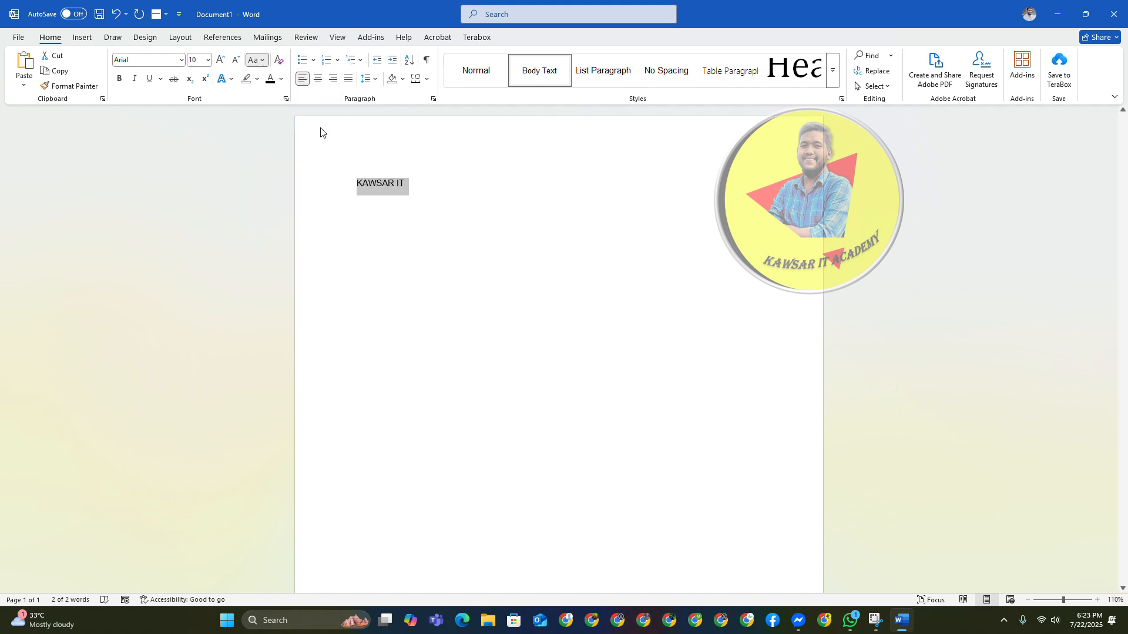
{"action": "left_click", "coordinate": [257, 60]}
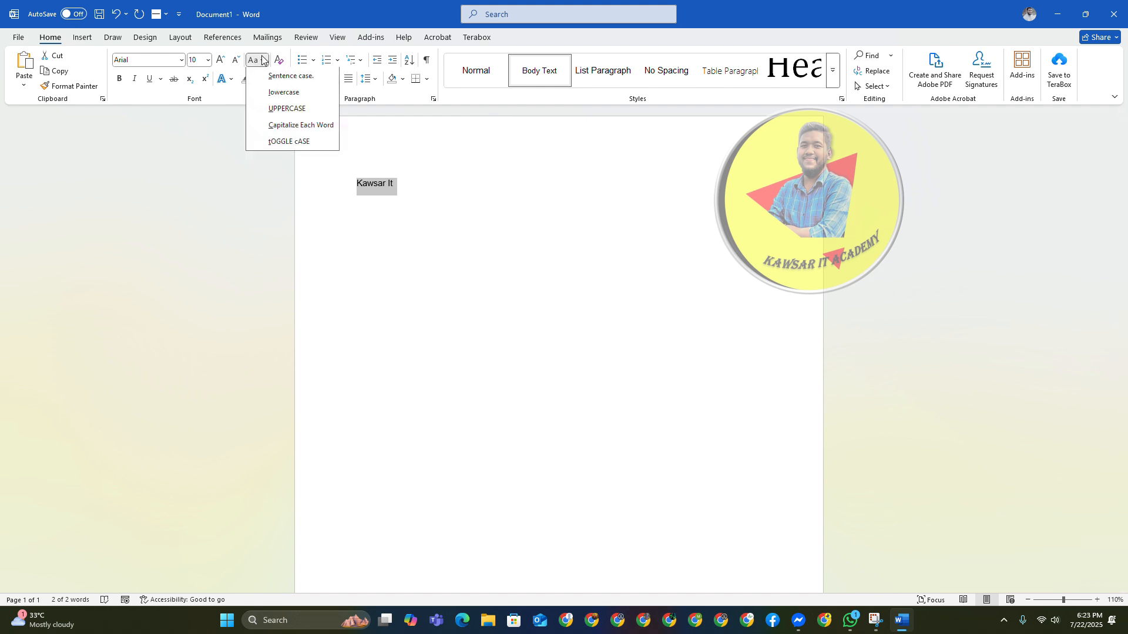
{"action": "left_click", "coordinate": [293, 143]}
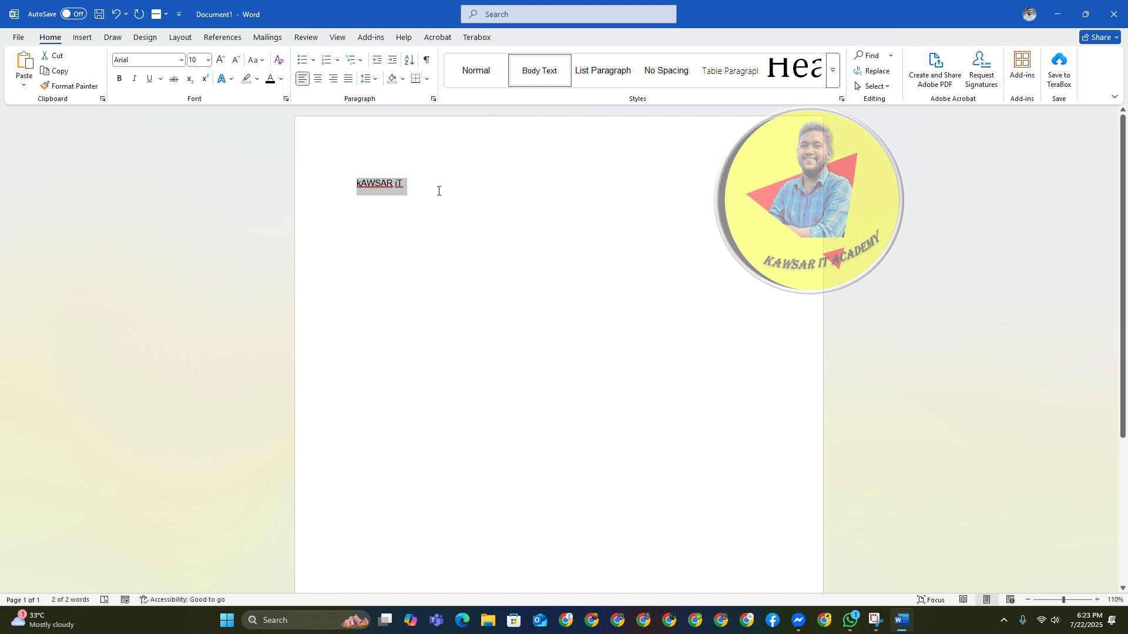
Clear all formatting from the toggled-case text and change its case to Capitalize Each Word
{"action": "left_click", "coordinate": [420, 186]}
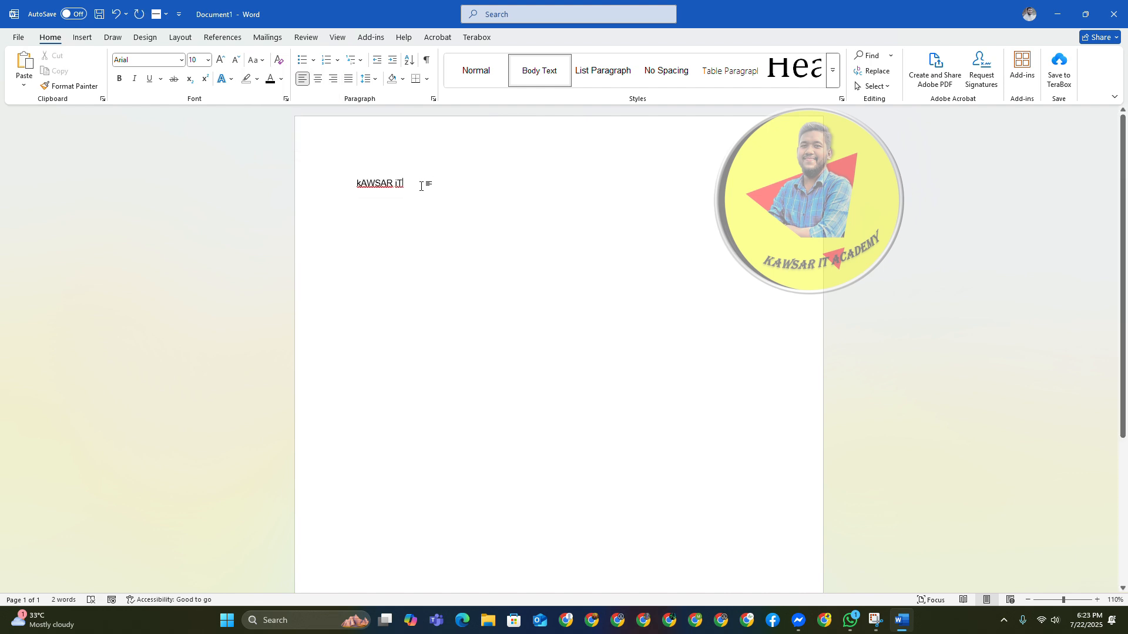
{"action": "left_click_drag", "start_coordinate": [420, 188], "coordinate": [272, 171]}
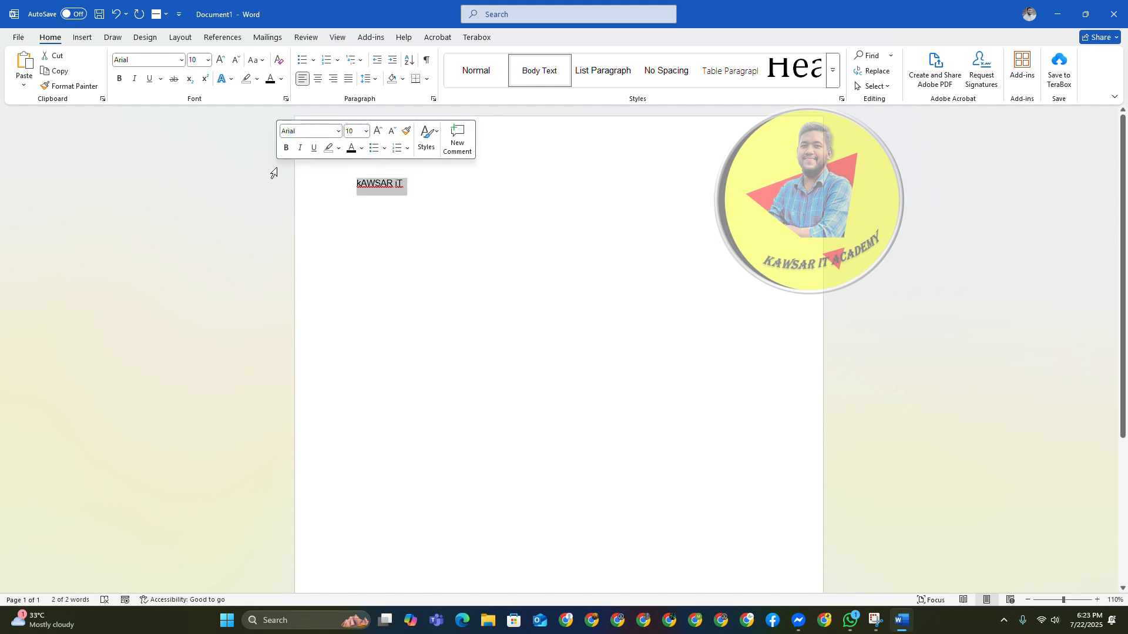
{"action": "left_click", "coordinate": [279, 64]}
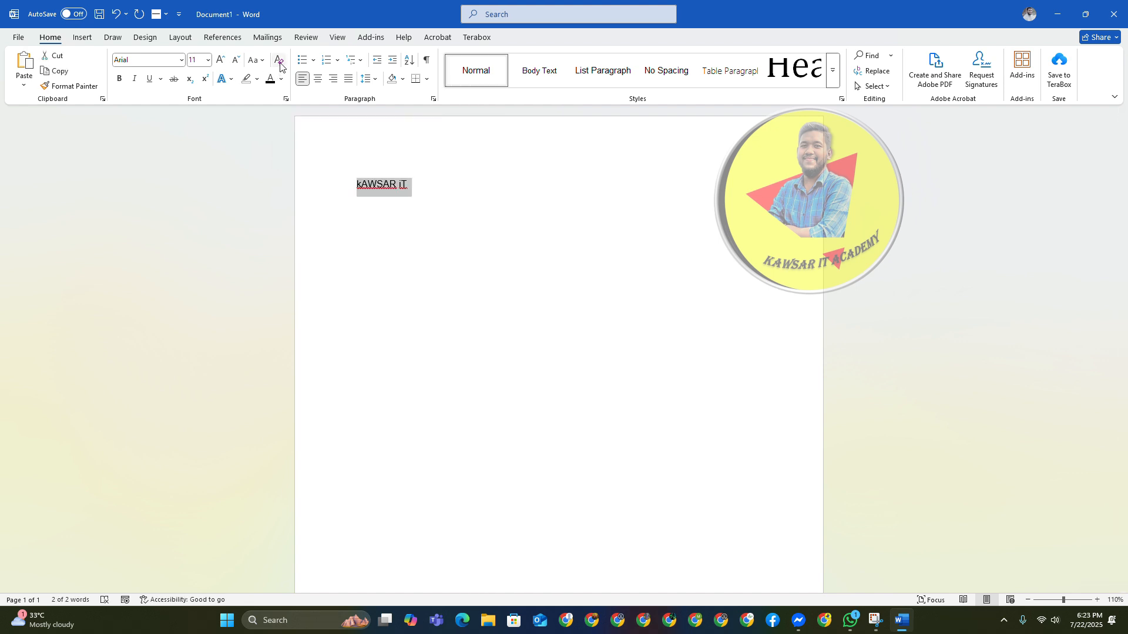
{"action": "left_click", "coordinate": [255, 60]}
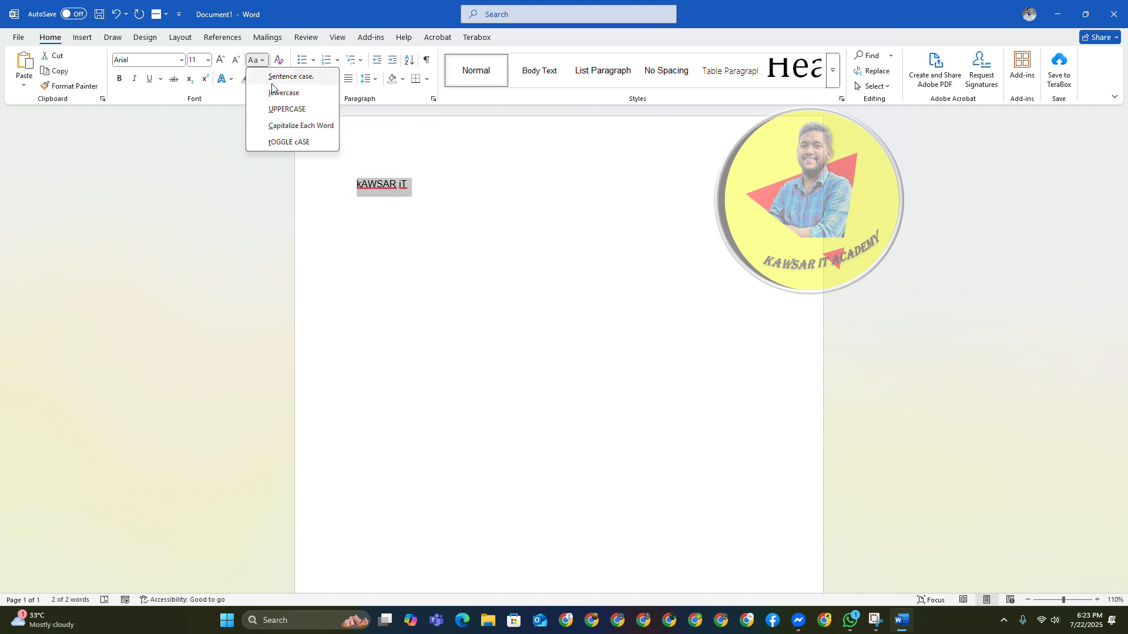
{"action": "left_click", "coordinate": [293, 131]}
{"action": "left_click", "coordinate": [416, 188]}
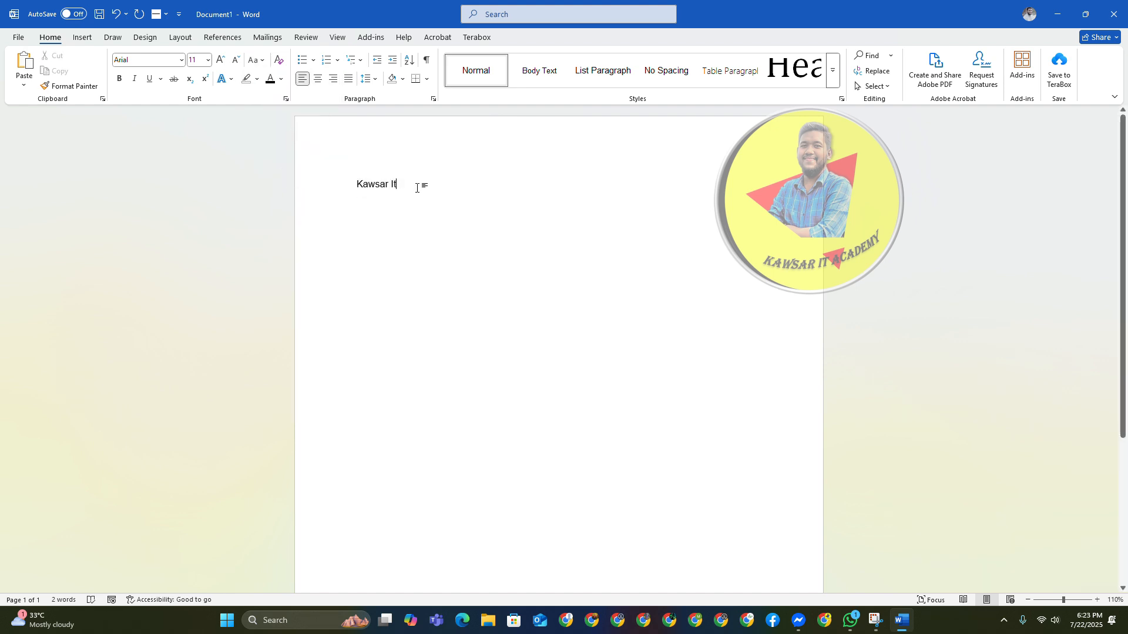